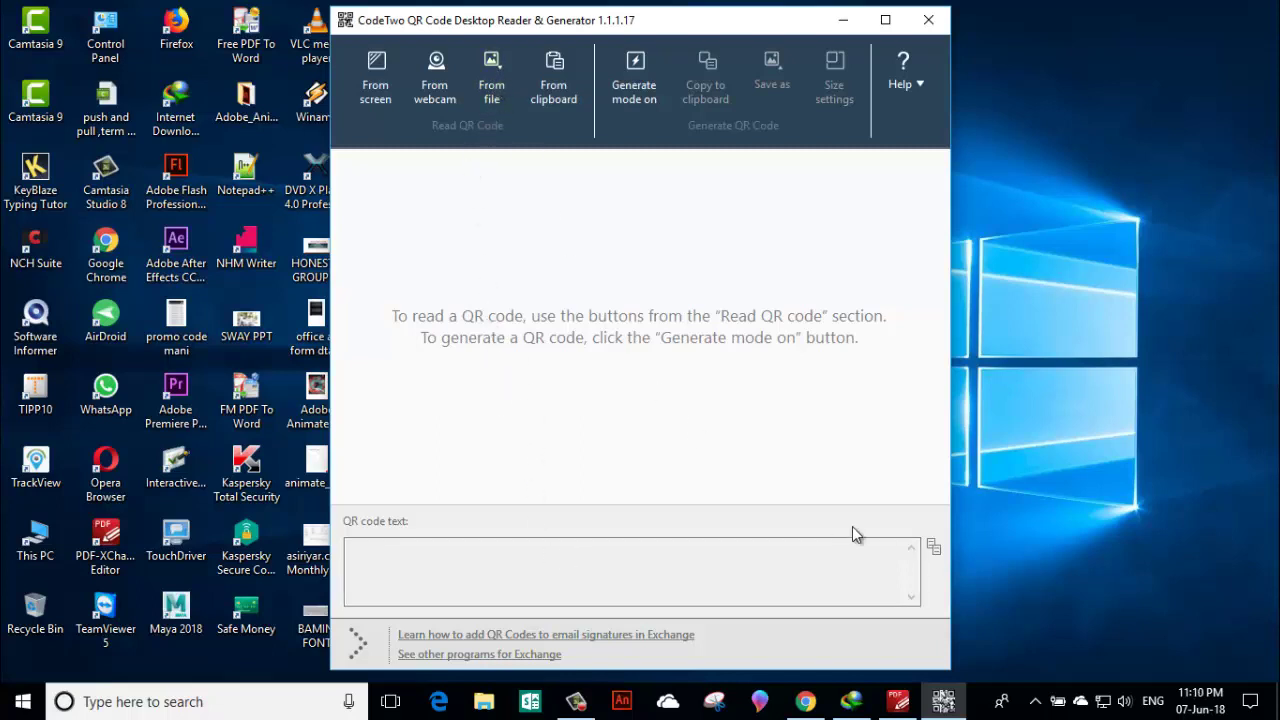
- Switch to Chrome and bring up the EBook(New Syllabus) textbook site
click(810, 702)
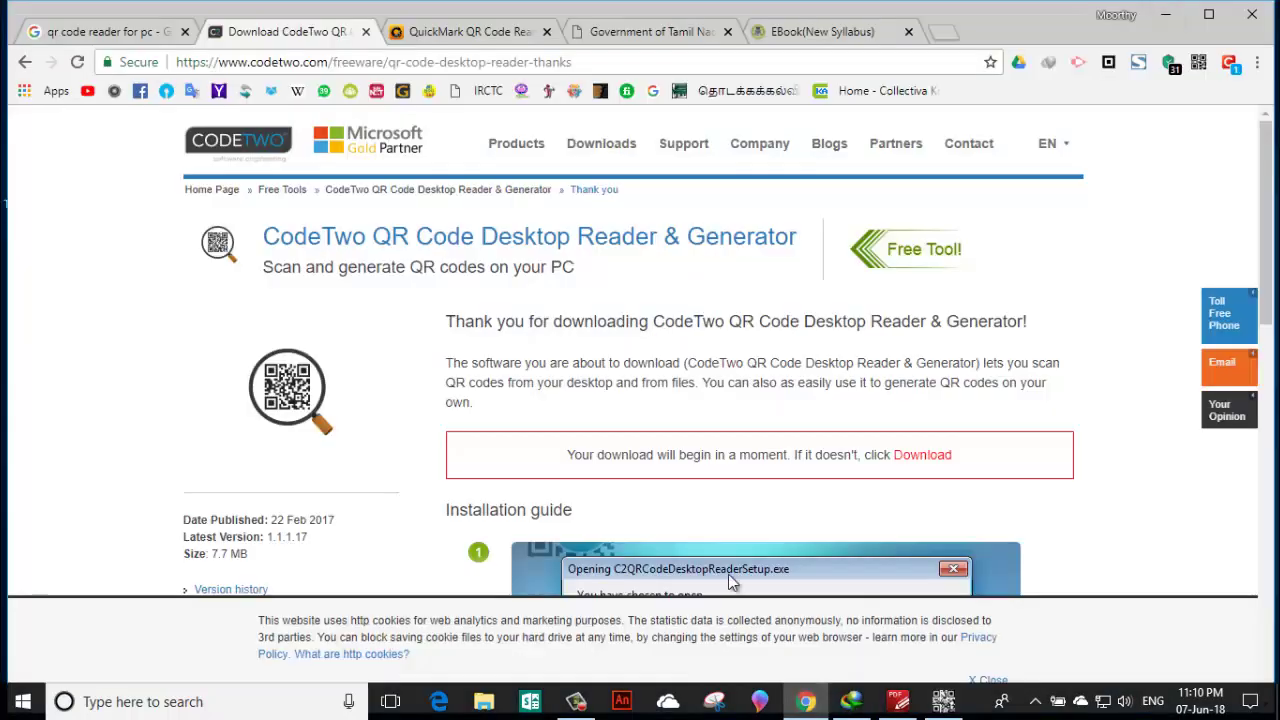
click(652, 33)
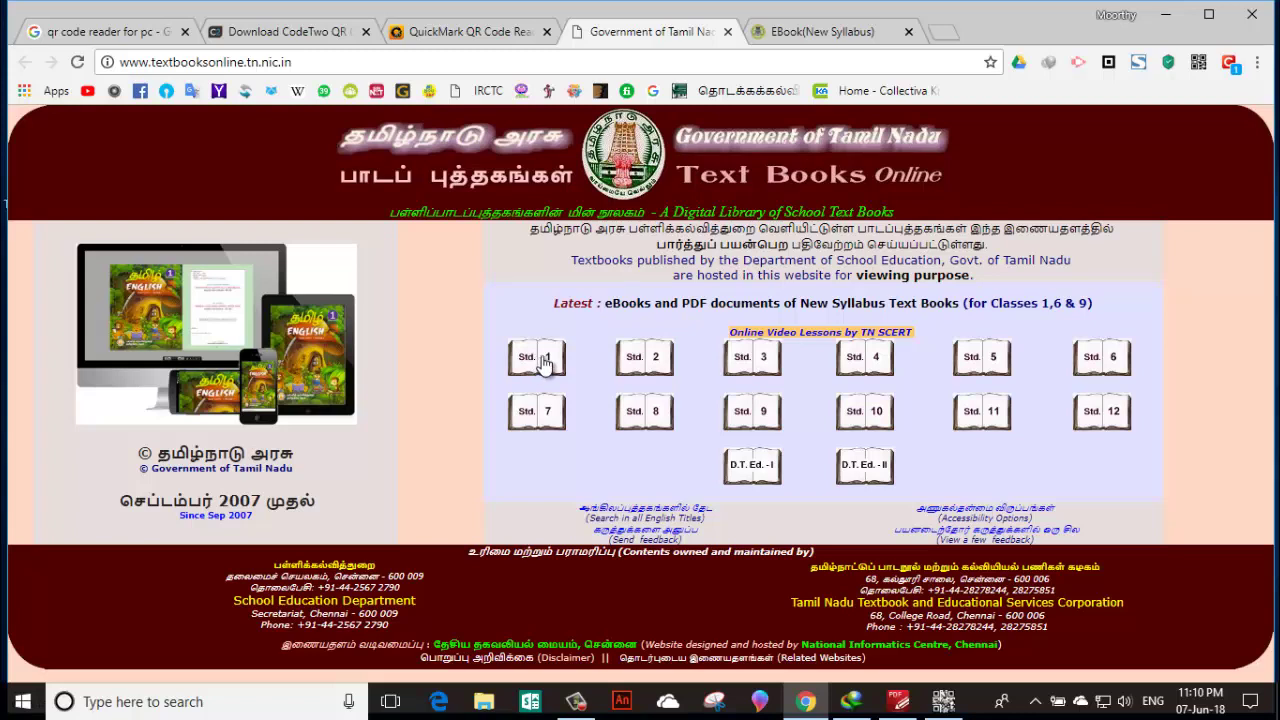
click(809, 34)
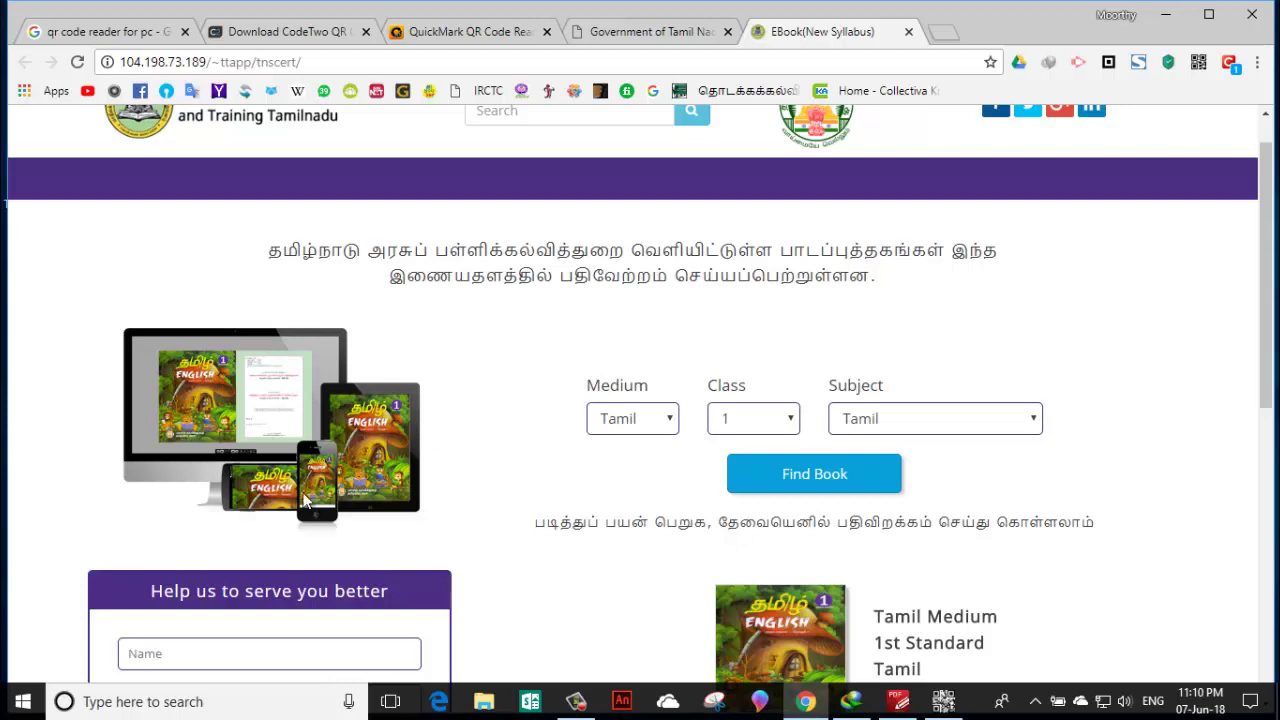
- Check the medium, class and subject choices, and look up the Tamil-medium class 1 English book
click(665, 425)
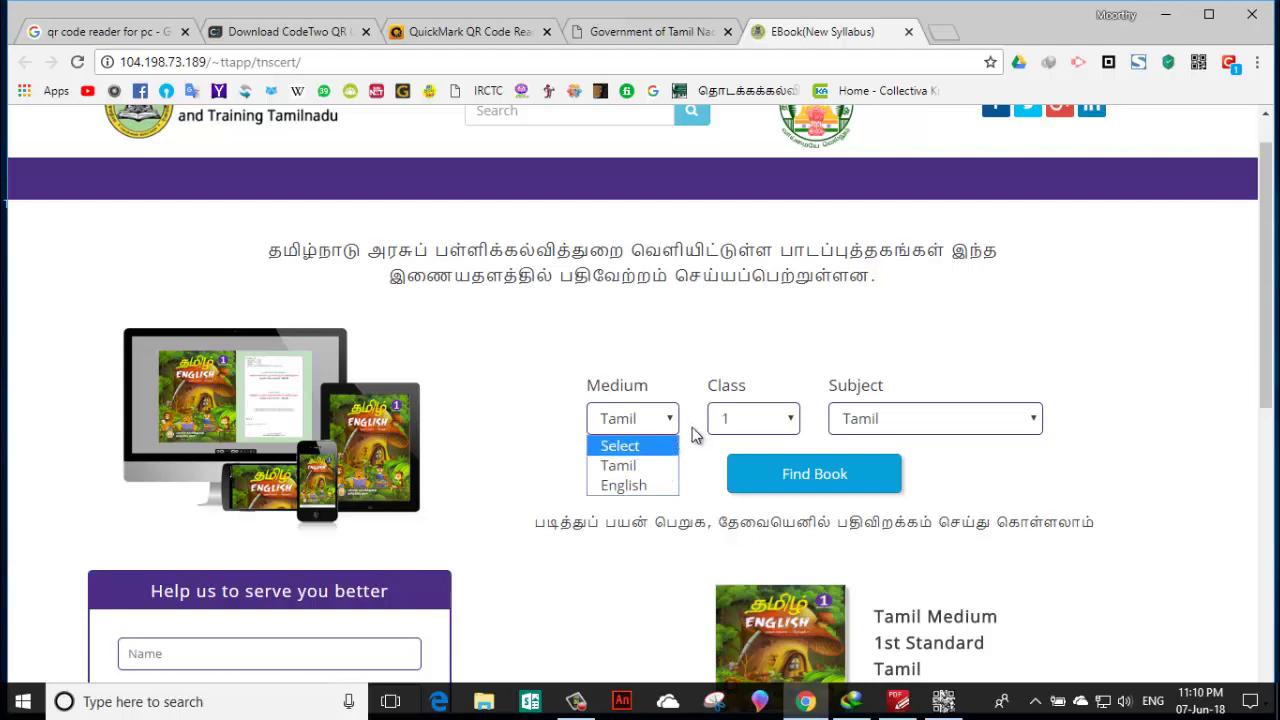
click(735, 424)
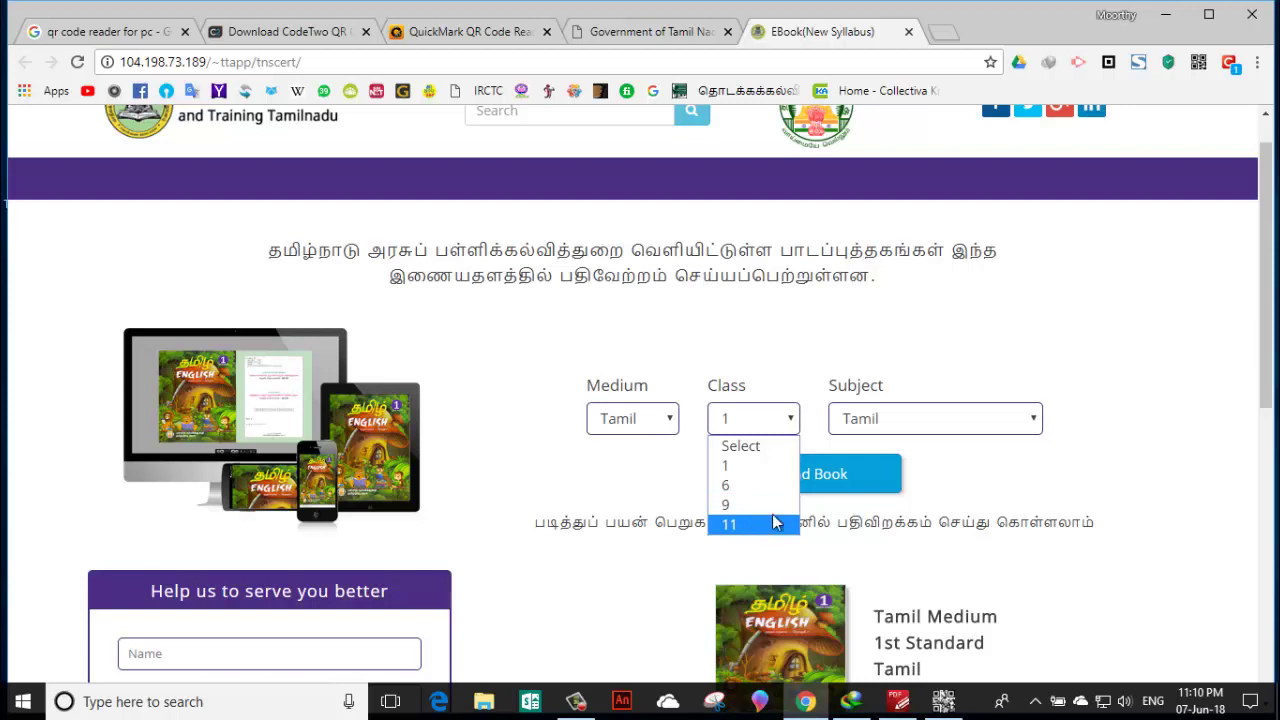
click(916, 432)
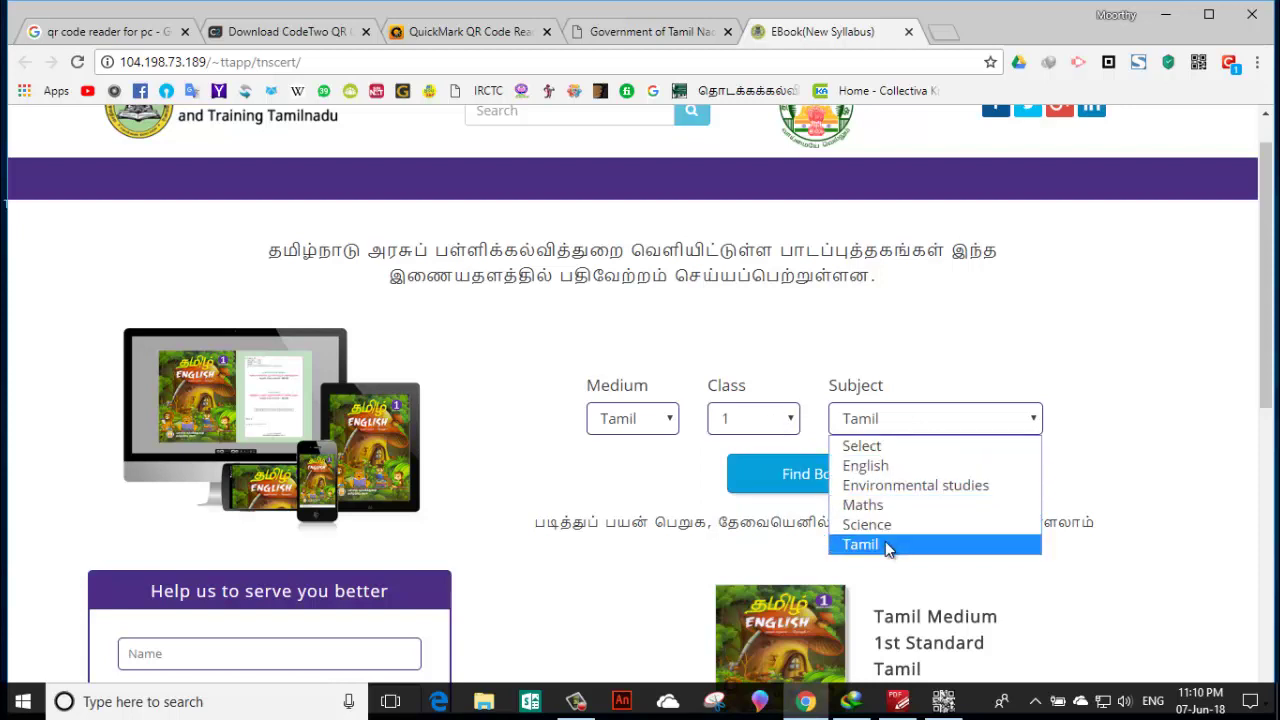
click(895, 465)
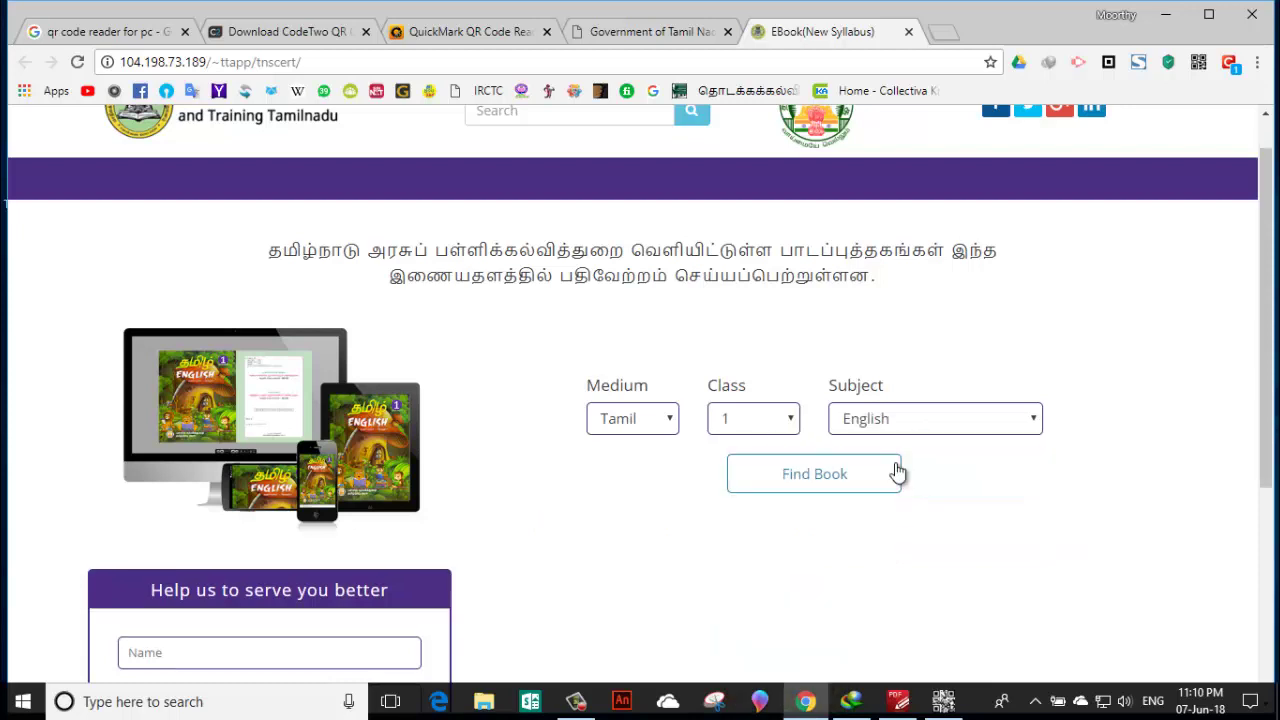
click(802, 481)
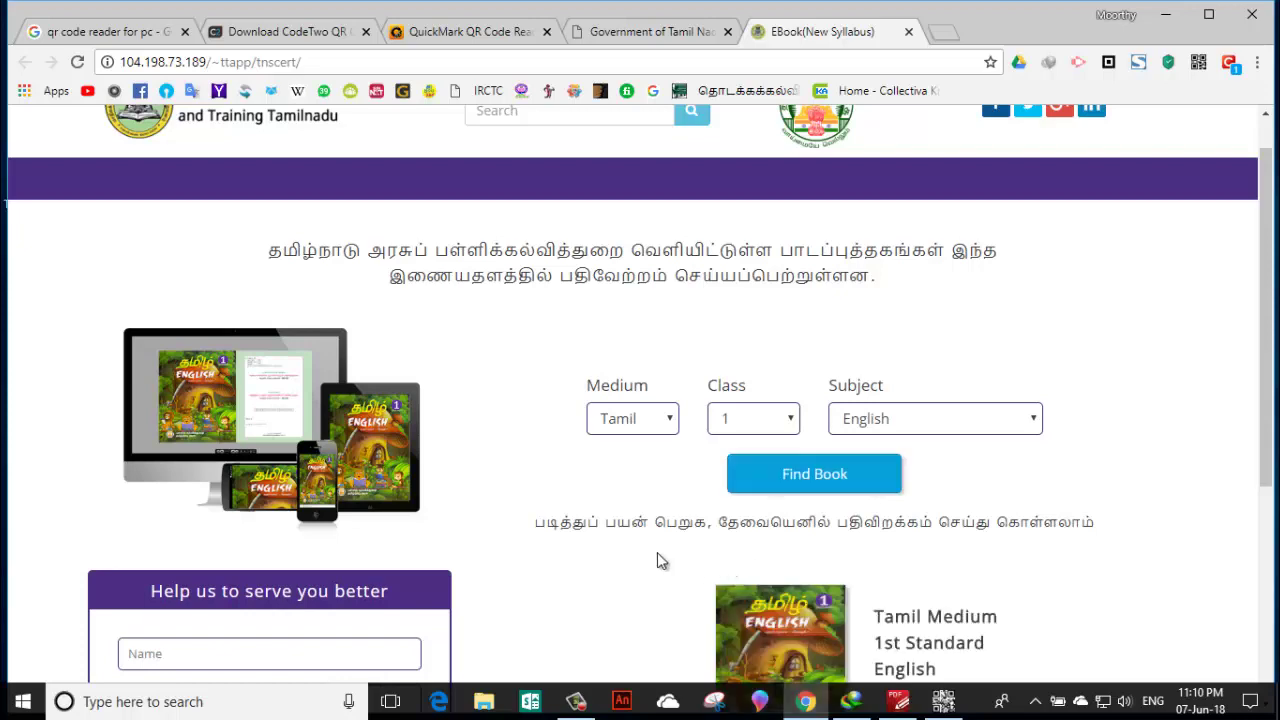
scroll(873, 568, down, 3)
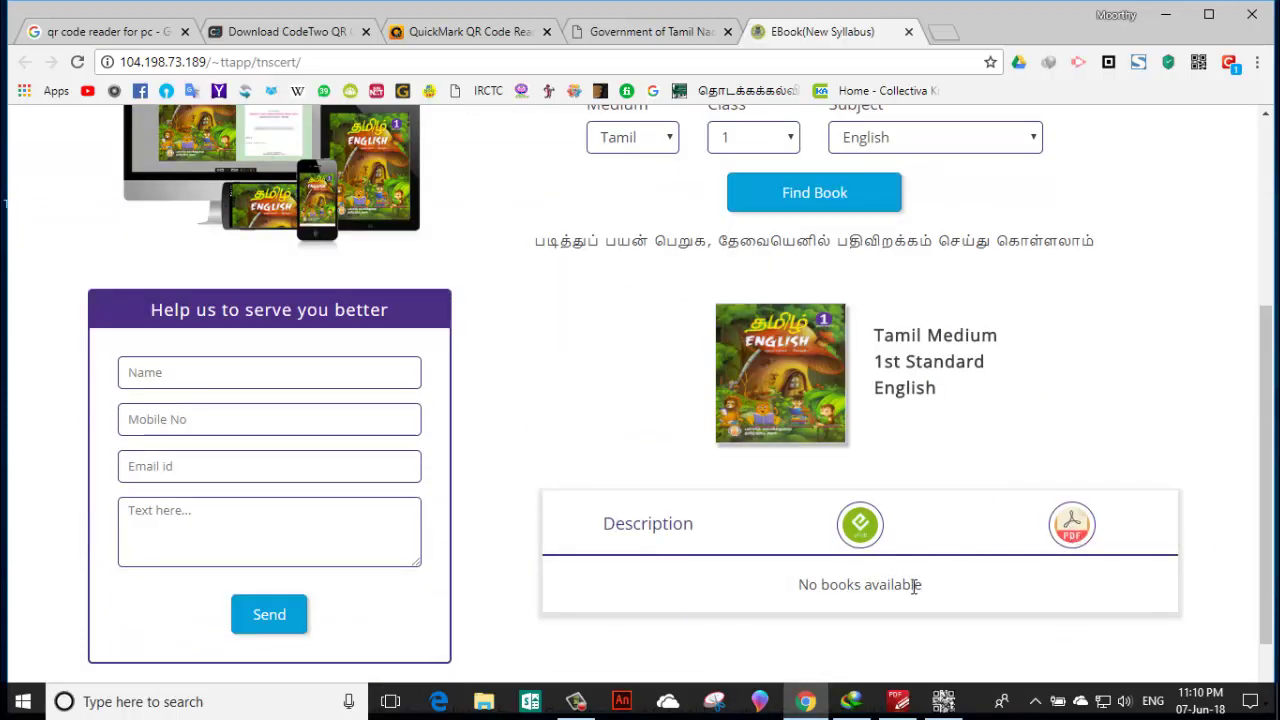
- Look up the Tamil-medium class 1 Environmental studies book and review its chapter and whole-book downloads
click(943, 139)
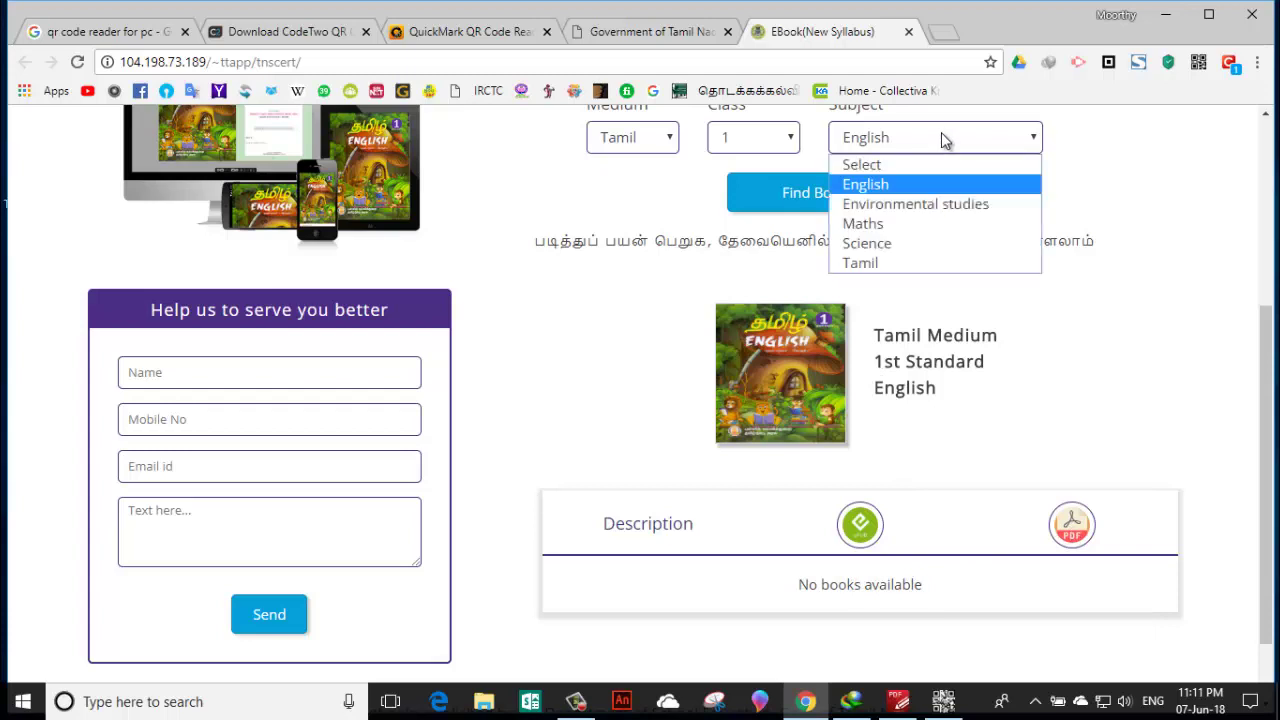
click(932, 212)
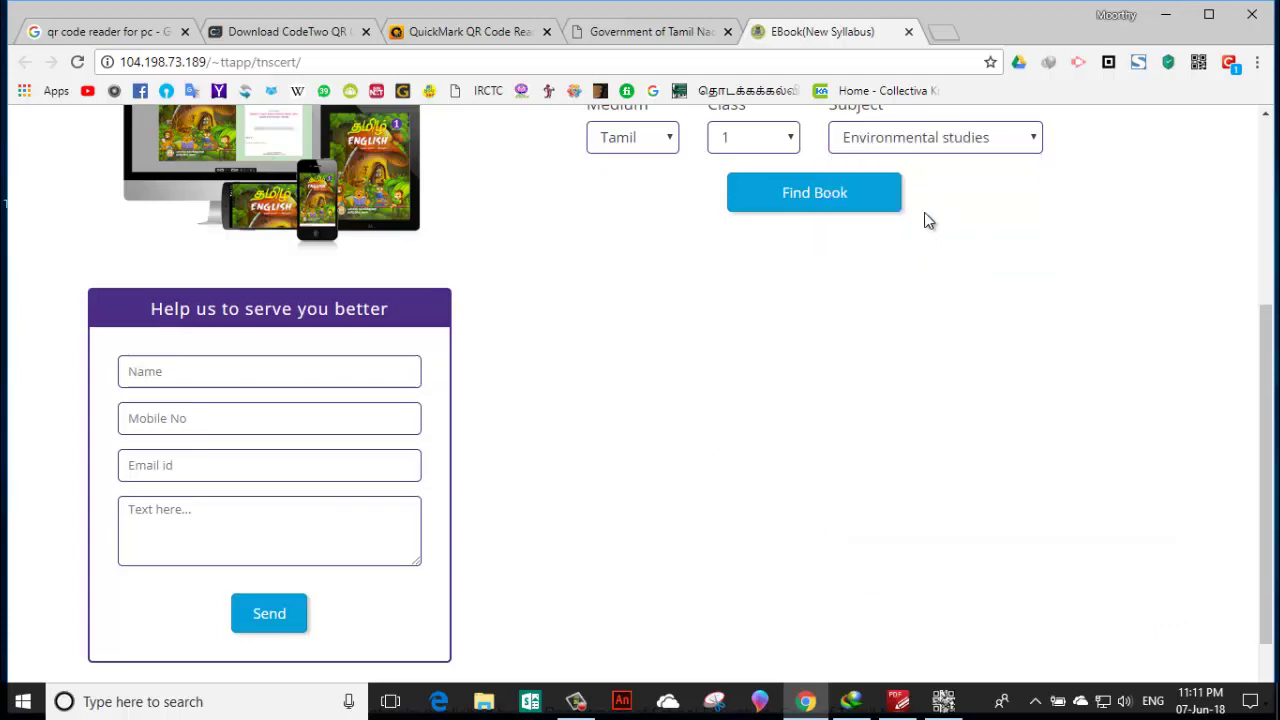
click(806, 193)
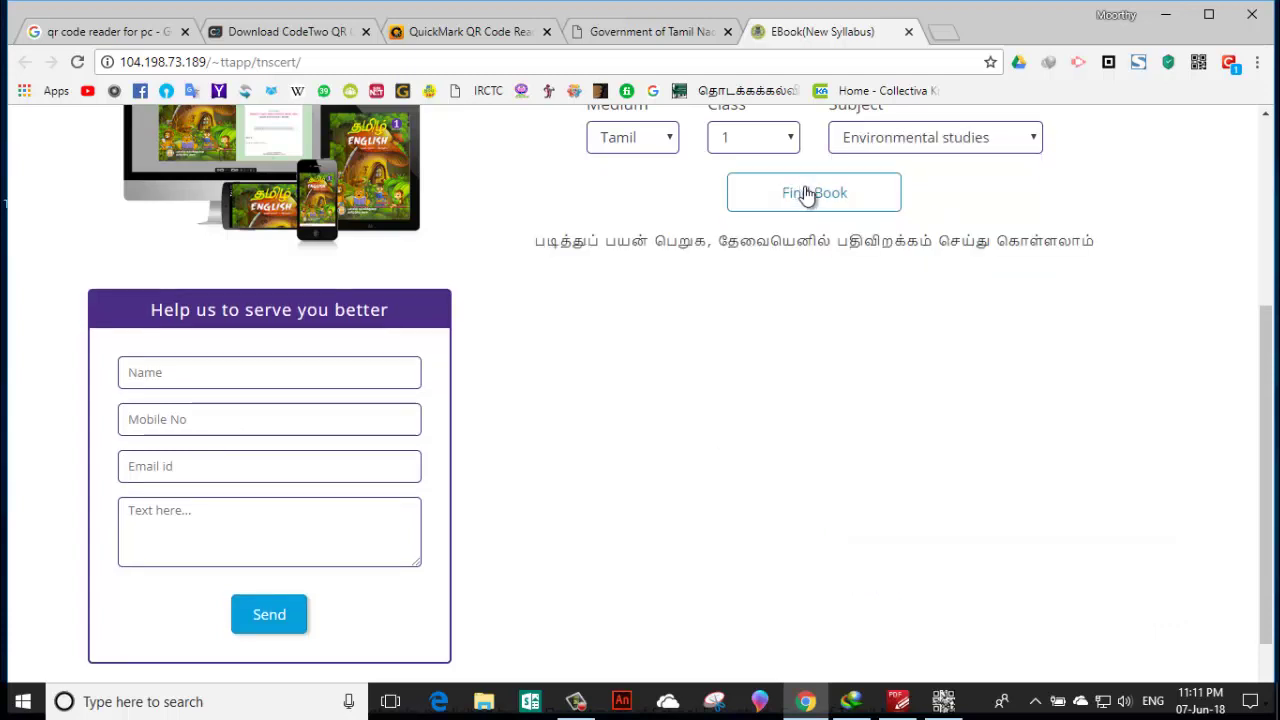
scroll(1014, 552, down, 2)
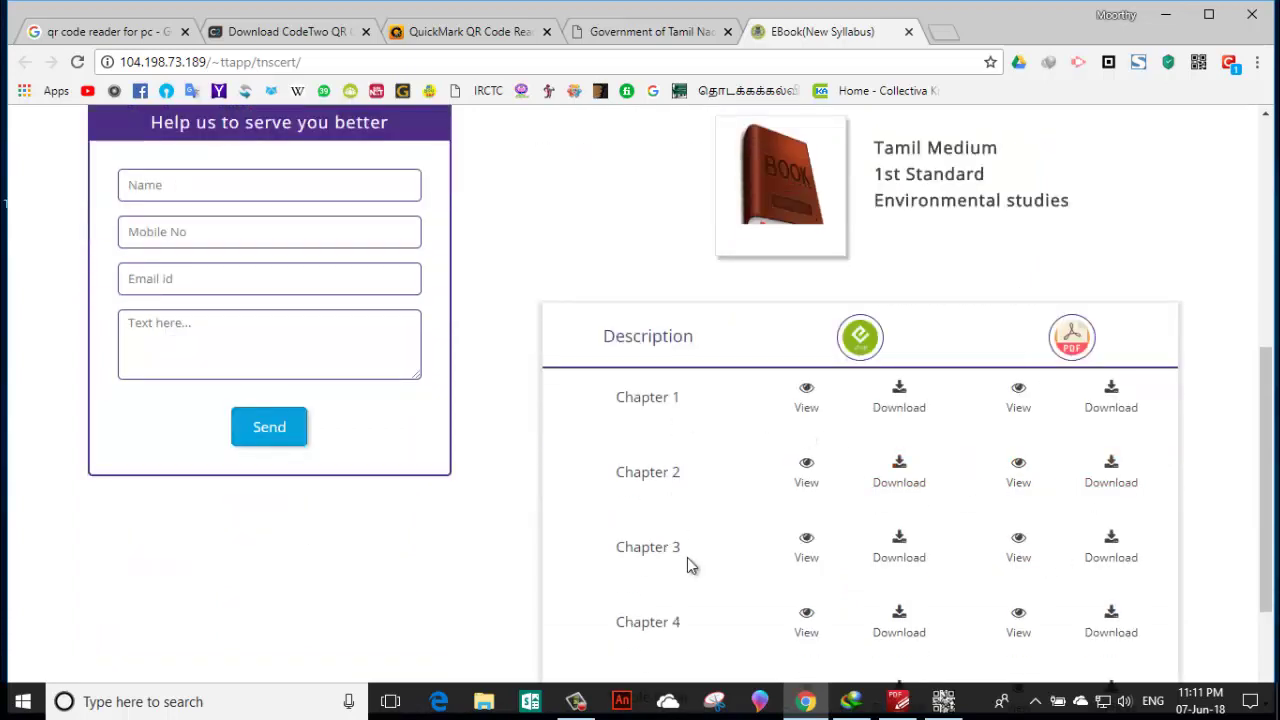
scroll(686, 586, down, 2)
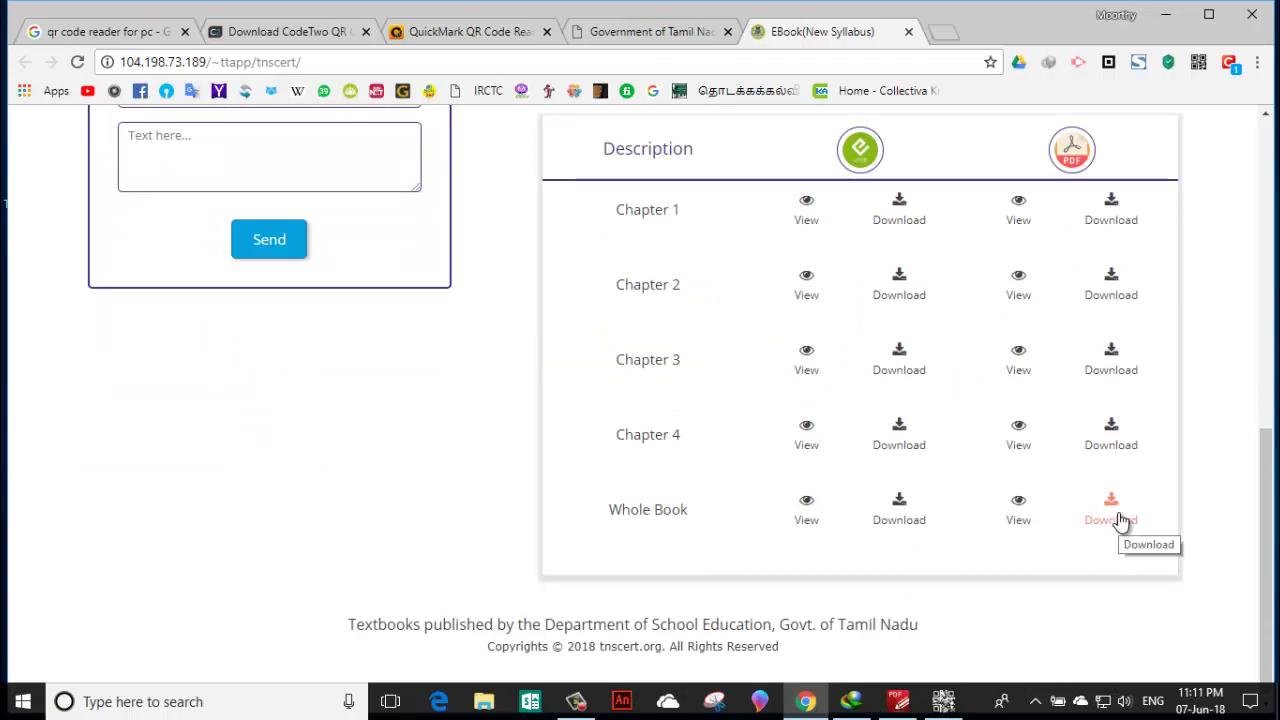
scroll(806, 310, up, 4)
scroll(850, 354, up, 1)
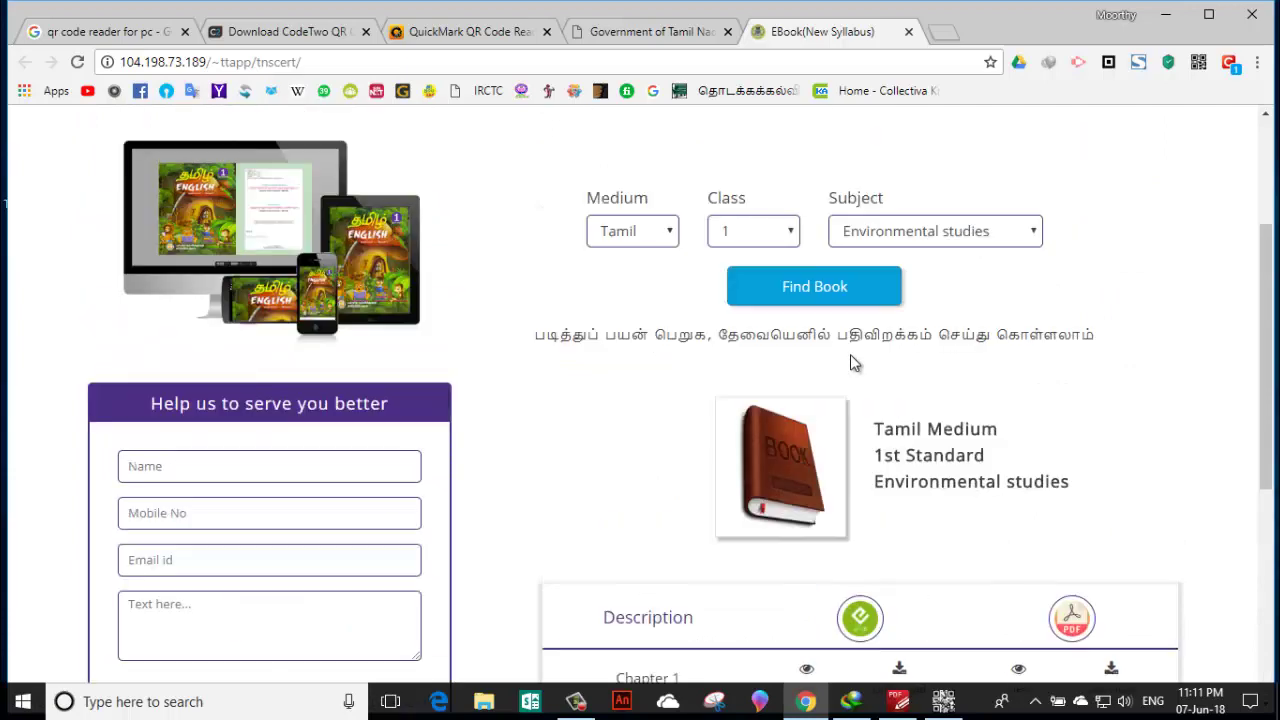
scroll(964, 355, down, 1)
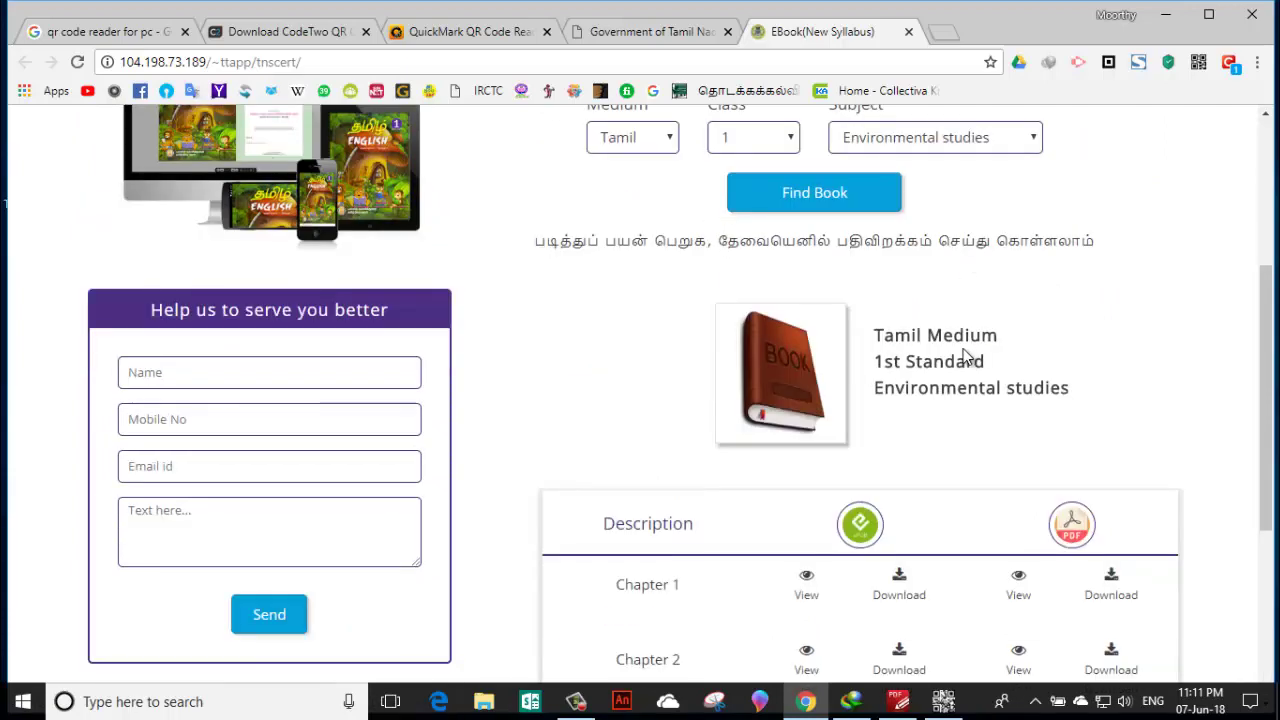
scroll(965, 355, down, 4)
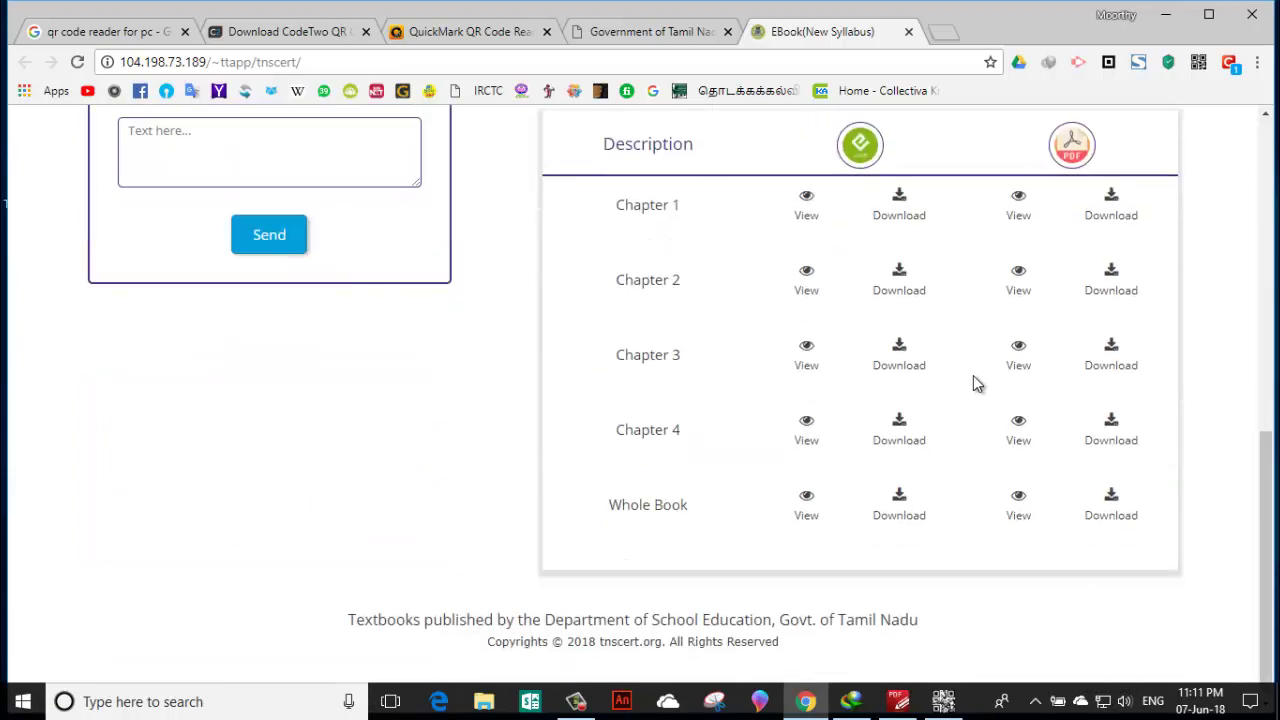
- Start downloading the whole Environmental studies book as a PDF with the download manager and minimize its progress window
click(1117, 505)
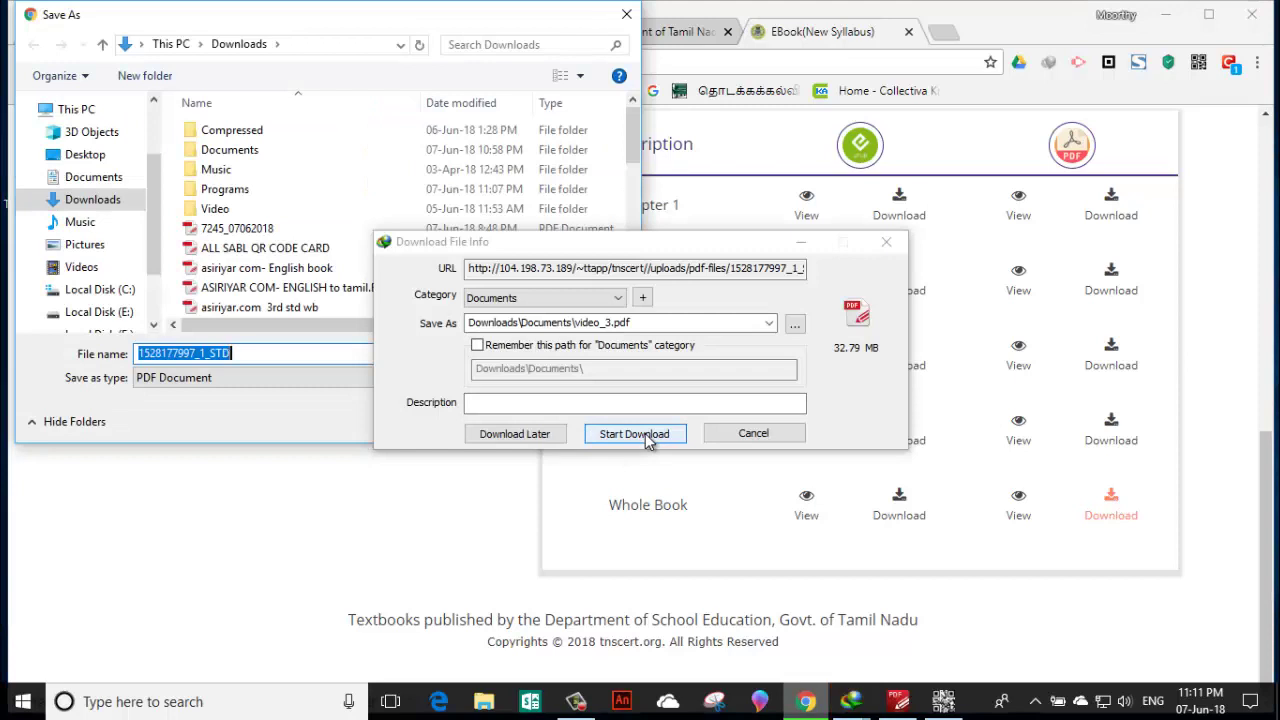
click(646, 436)
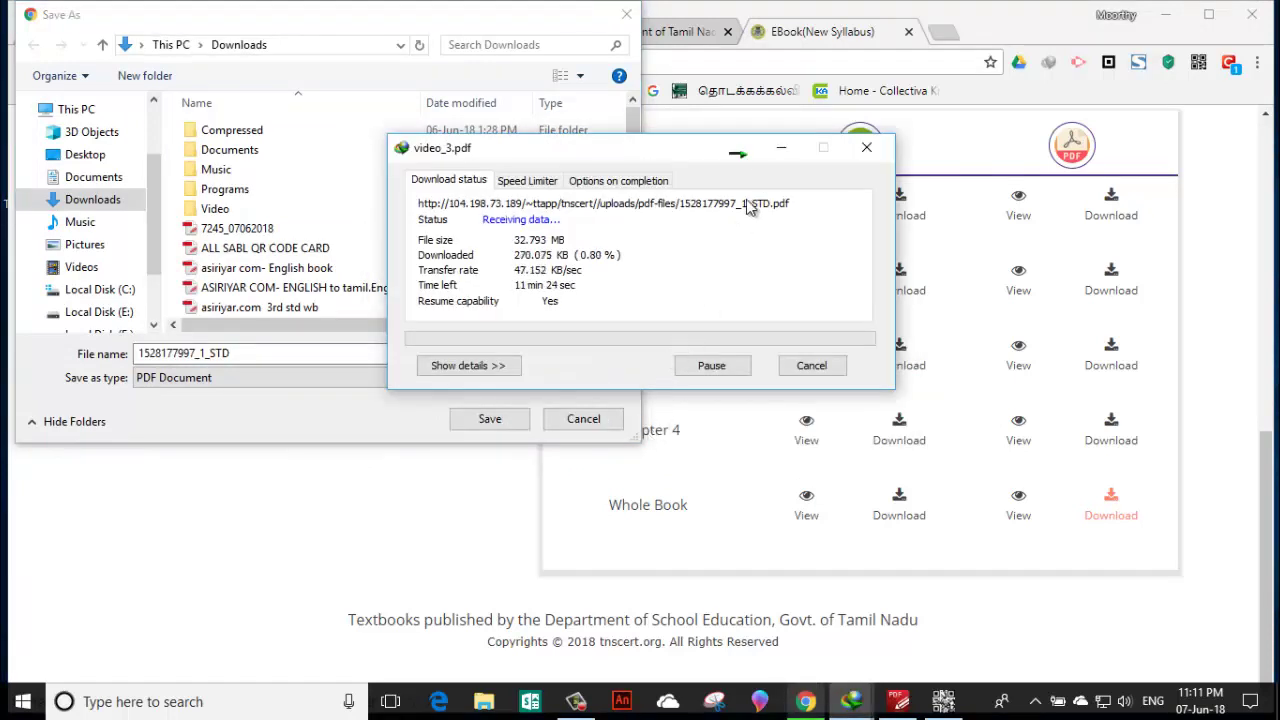
click(776, 152)
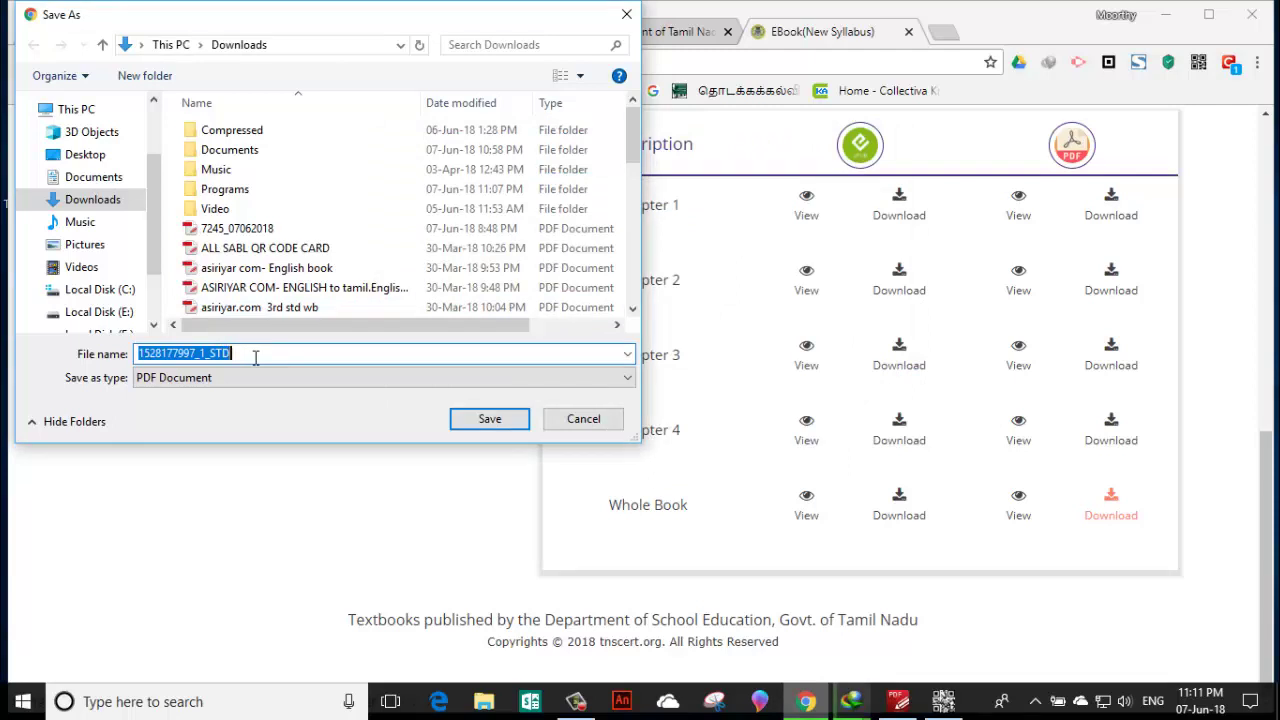
- Choose Local Disk (F:) as the location for the browser's copy of the PDF
scroll(110, 290, down, 1)
click(110, 282)
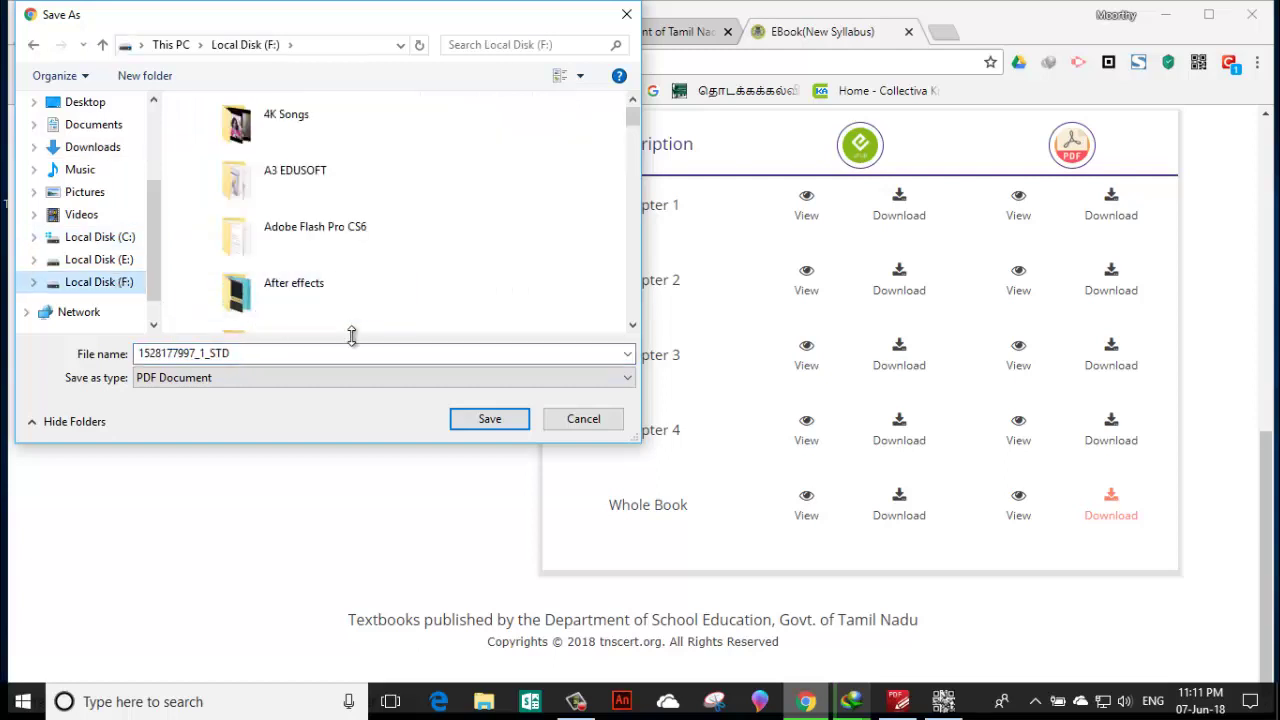
scroll(340, 288, down, 8)
scroll(340, 290, down, 8)
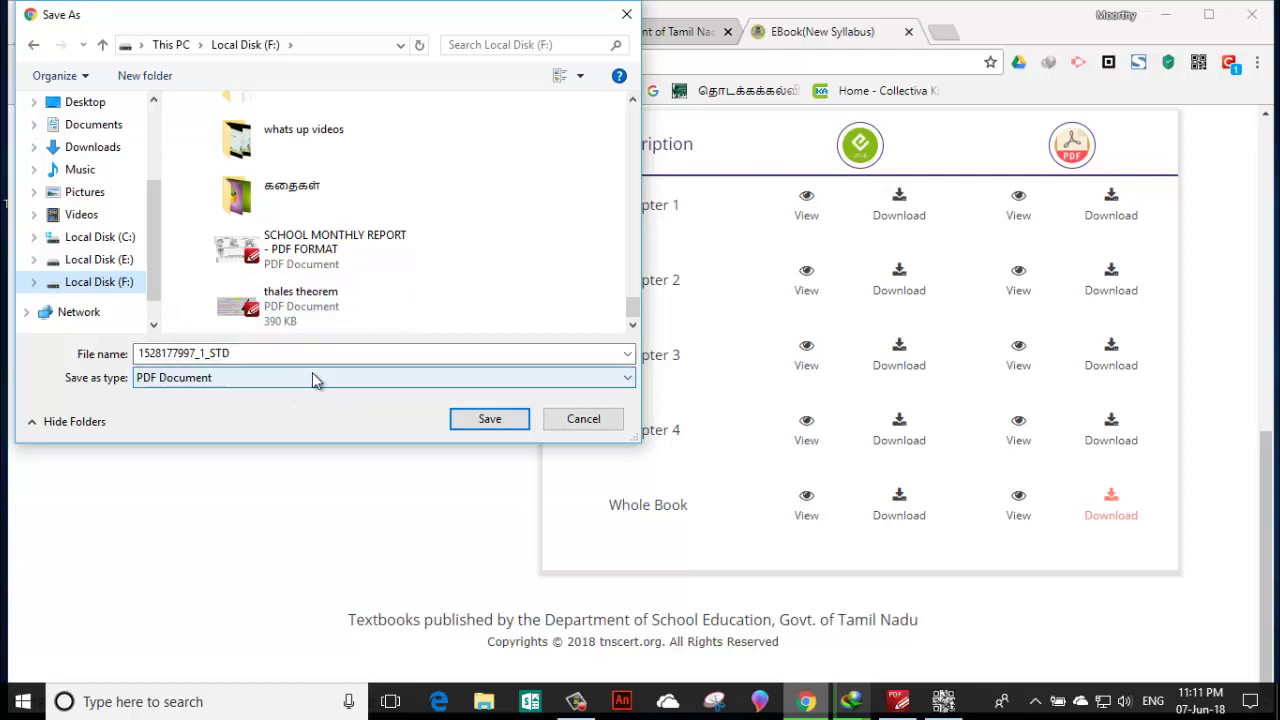
- Name the browser's PDF copy 1_STD EVS and save it
double_click(202, 352)
click(200, 354)
key(BackSpace)
key(BackSpace)
key(BackSpace)
key(BackSpace)
key(BackSpace)
key(BackSpace)
key(BackSpace)
key(BackSpace)
key(BackSpace)
key(BackSpace)
key(BackSpace)
key(BackSpace)
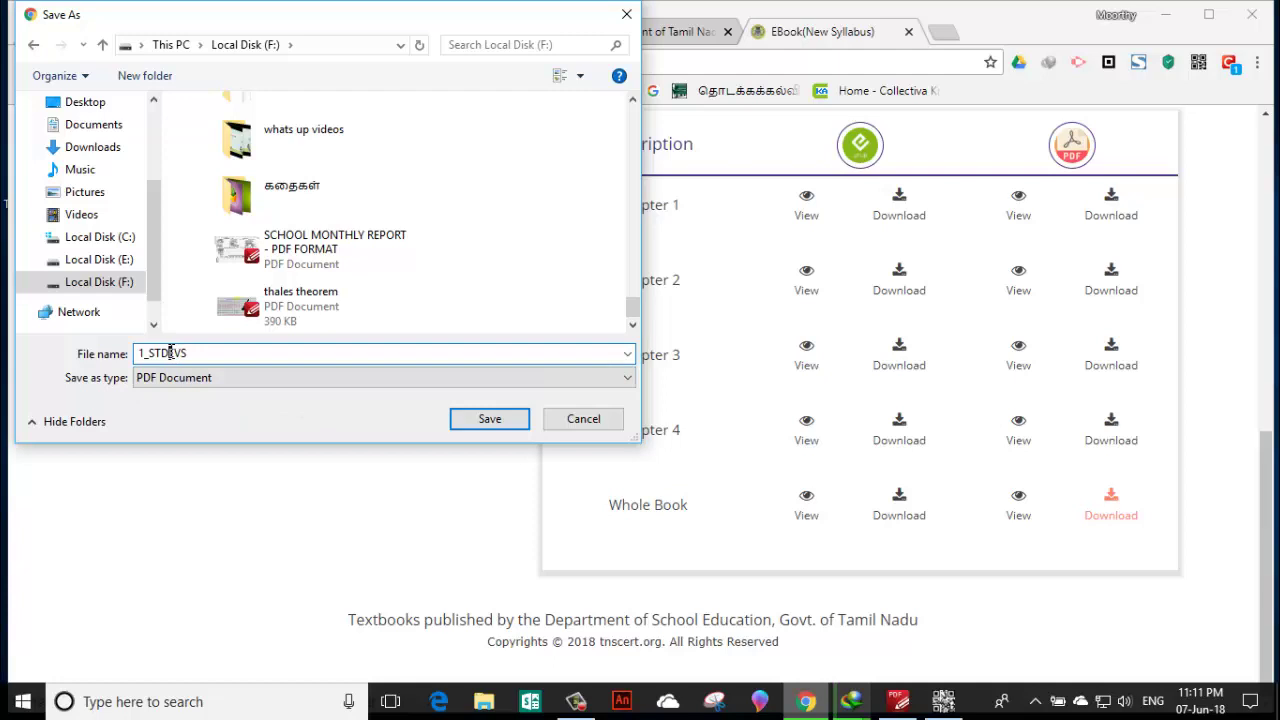
click(489, 418)
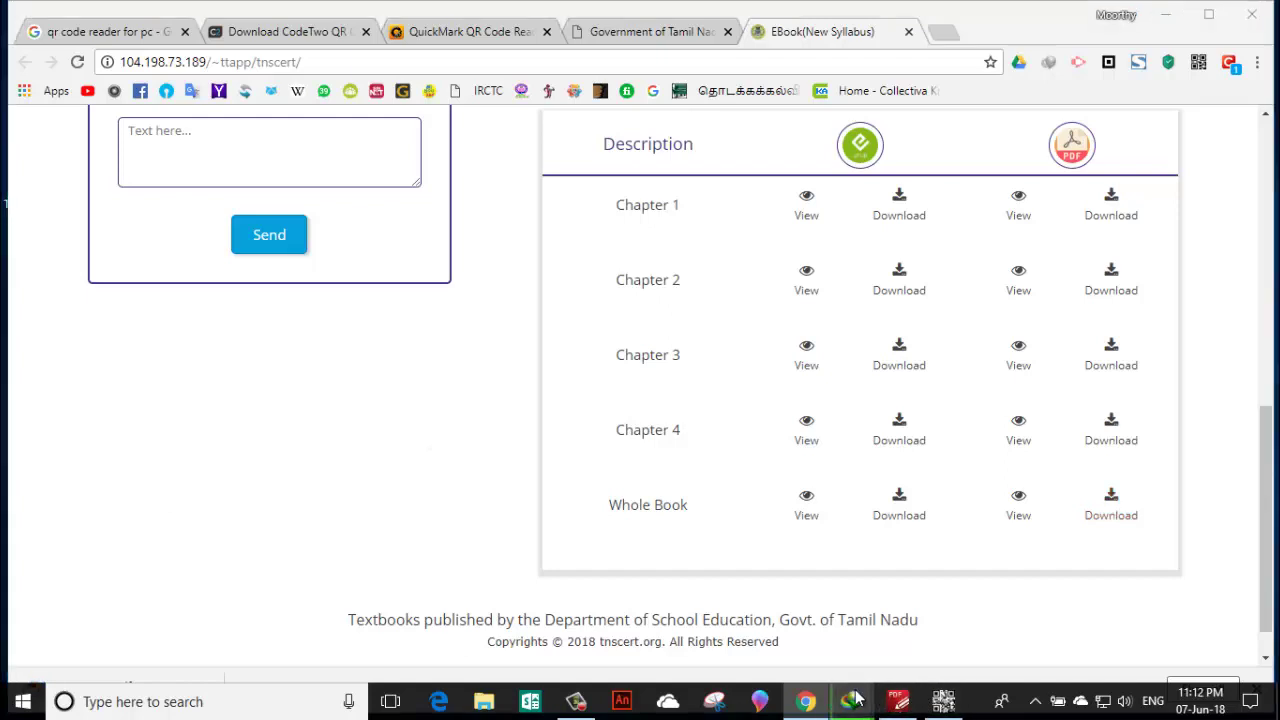
- Check the download progress of video_3.pdf and put its progress window away again
mouse_move(858, 700)
click(922, 643)
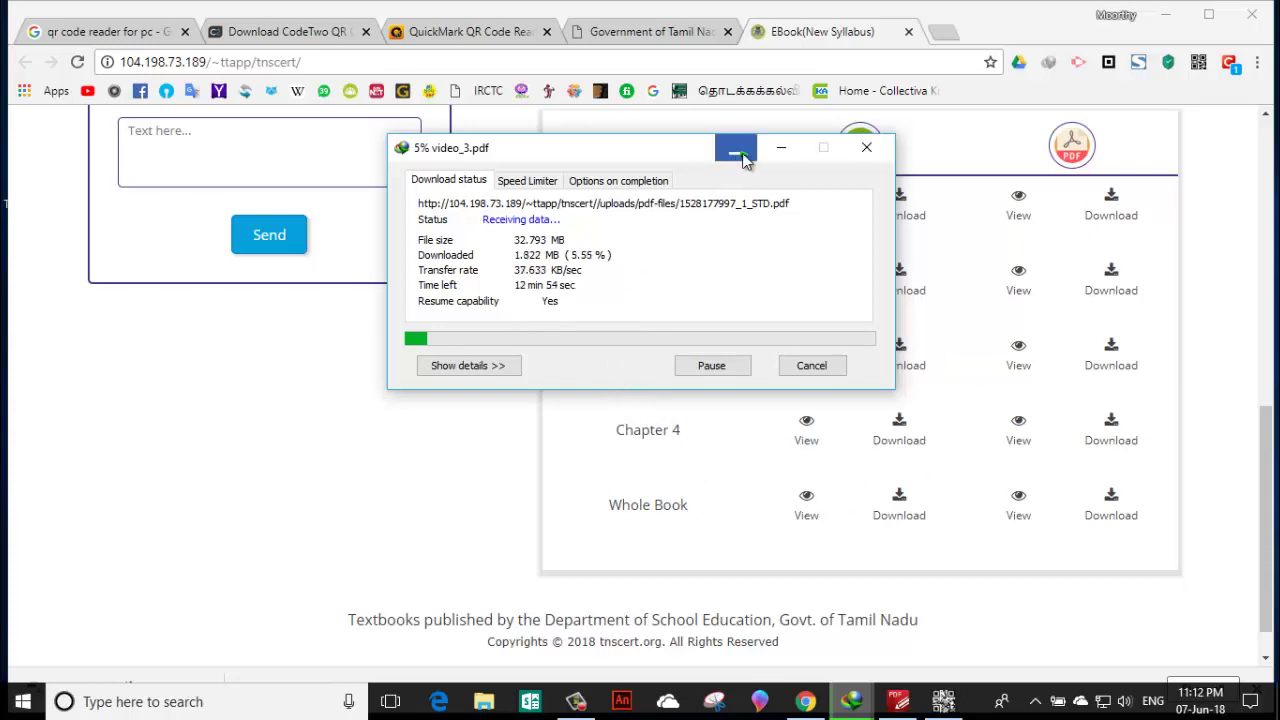
click(745, 160)
- Look up the class 1 Maths book and review its EPUB and PDF downloads
scroll(871, 320, up, 5)
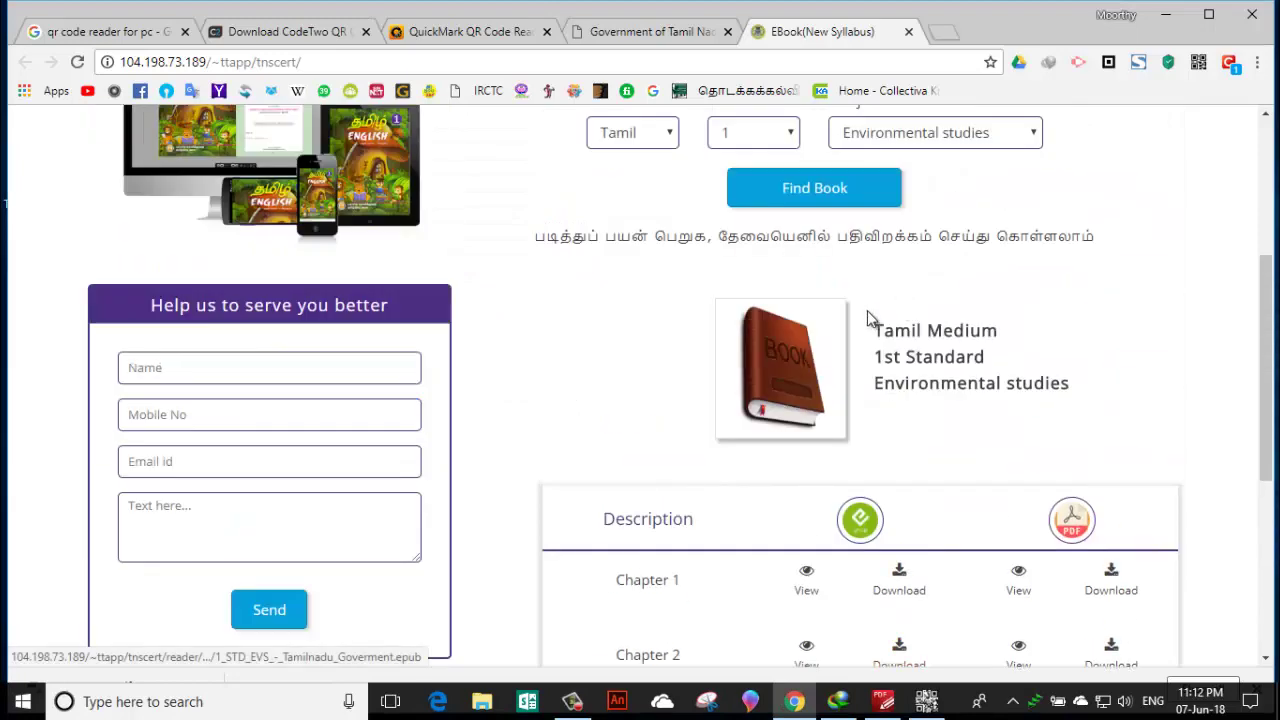
click(928, 224)
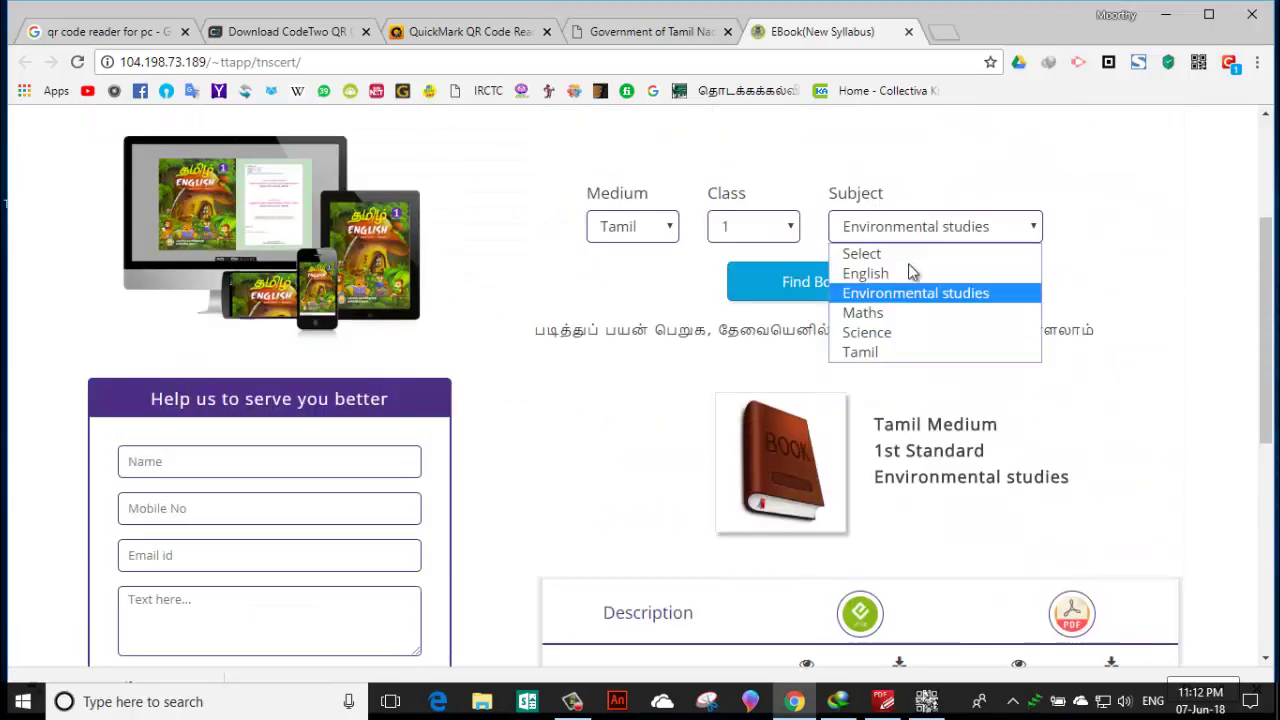
click(894, 312)
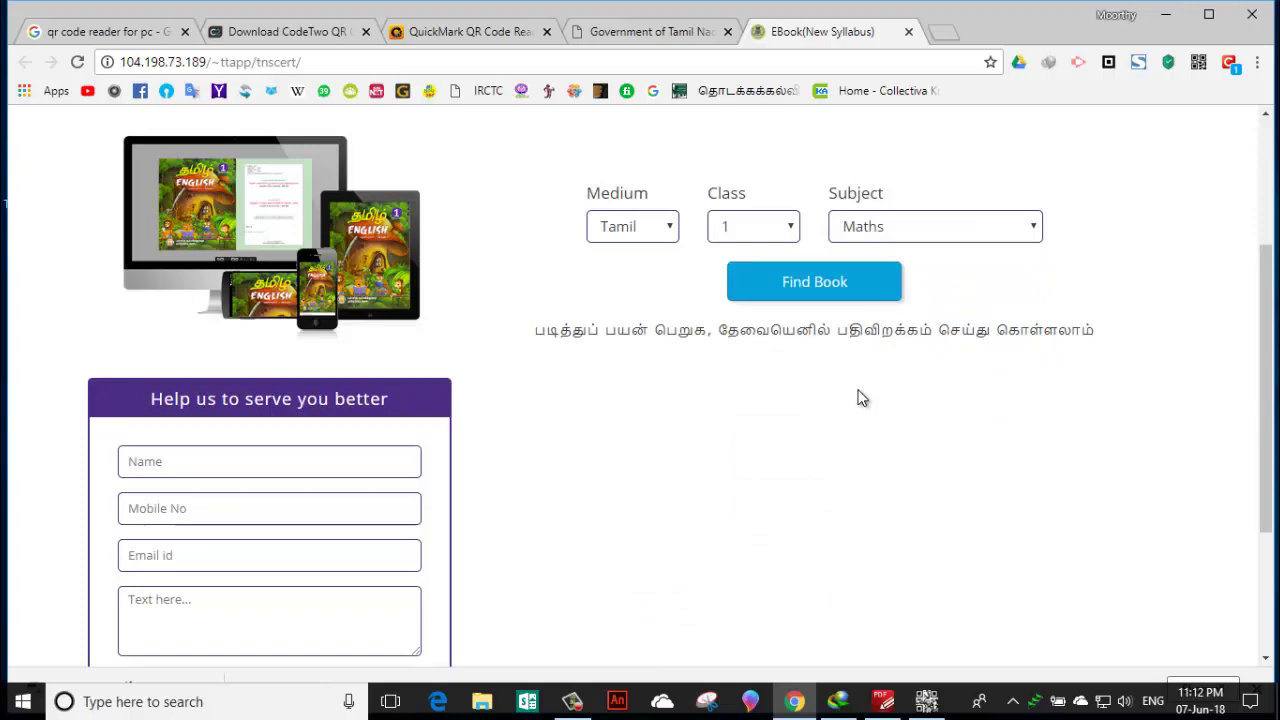
scroll(862, 398, down, 4)
scroll(1049, 526, down, 2)
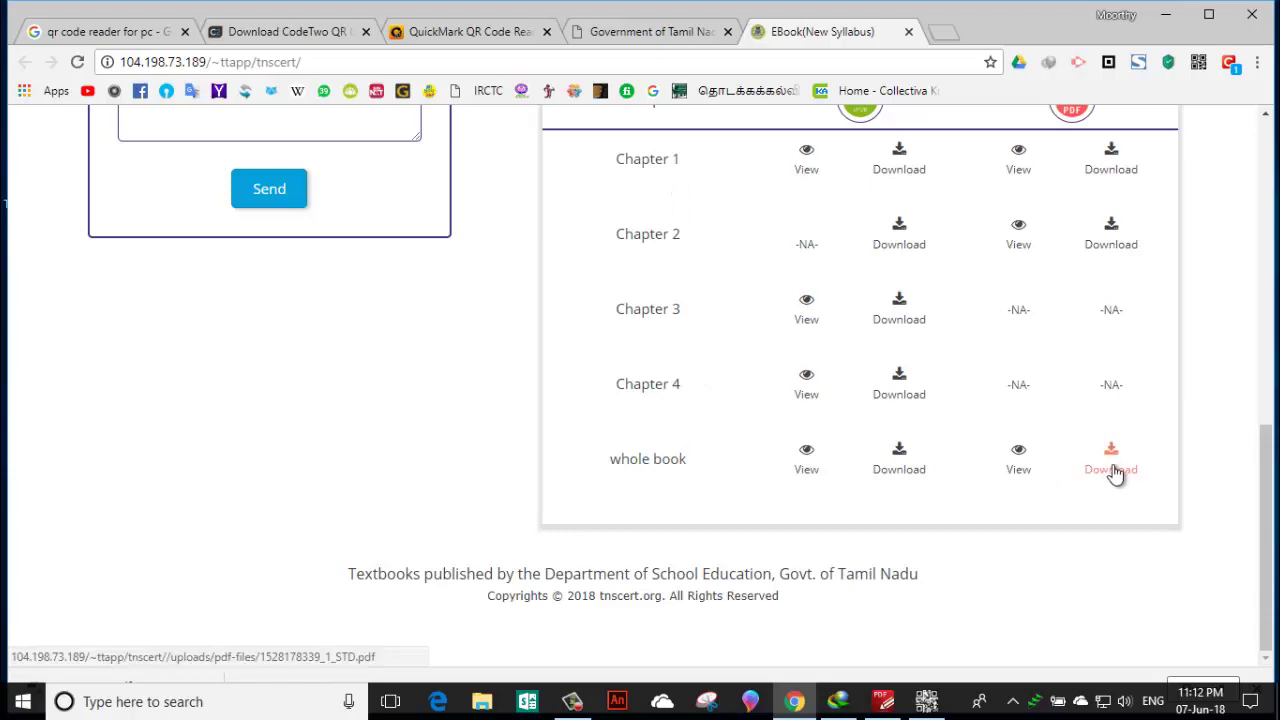
- Look up the class 1 Science book and check which downloads it offers
scroll(966, 450, up, 4)
scroll(911, 390, up, 3)
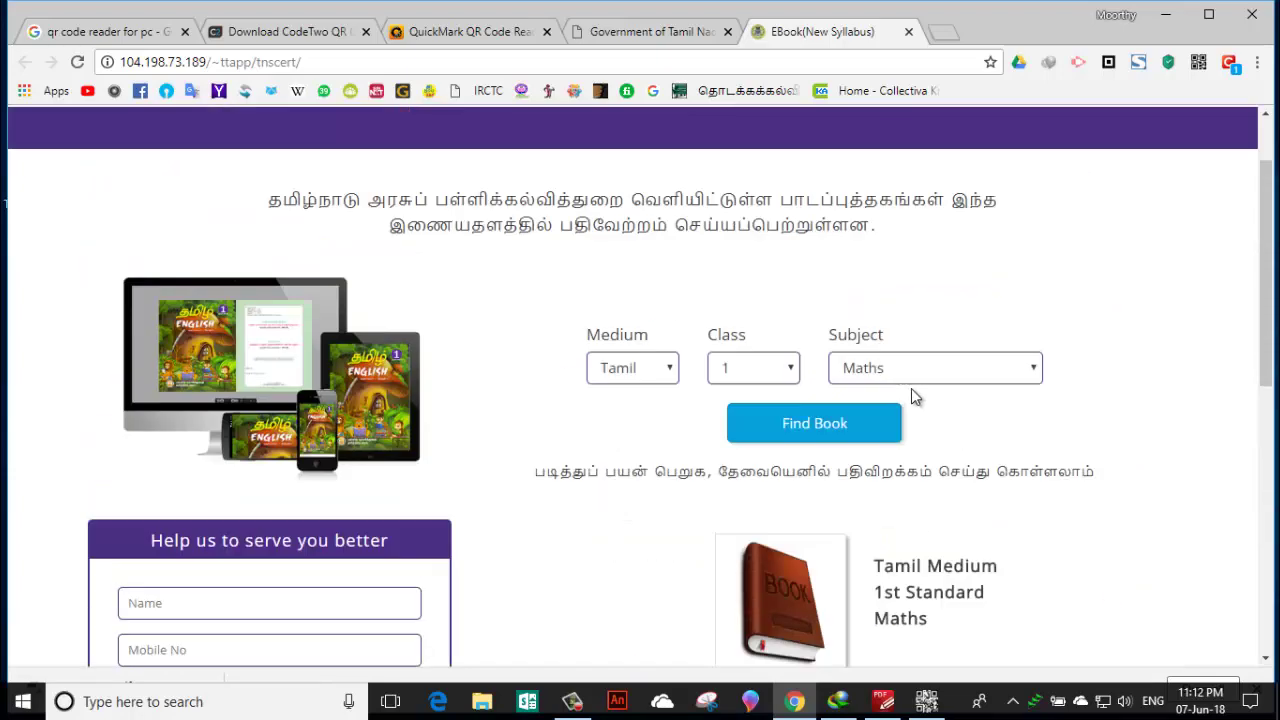
click(933, 377)
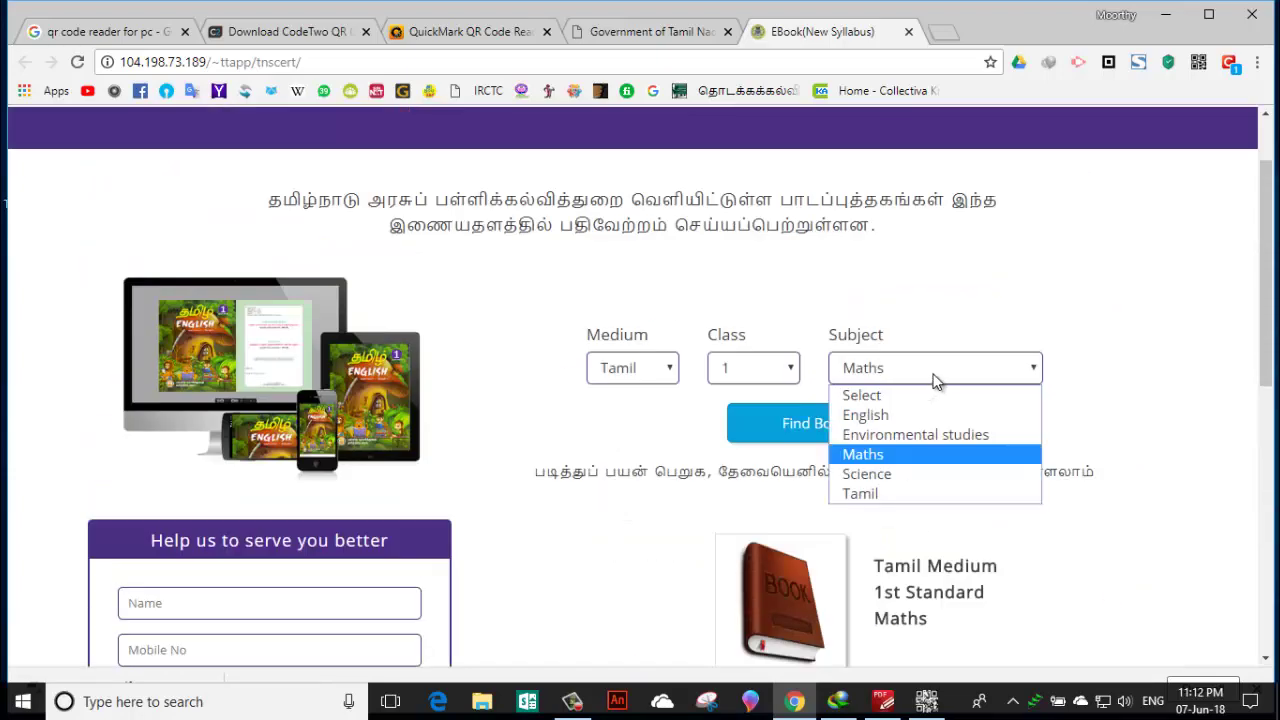
click(918, 474)
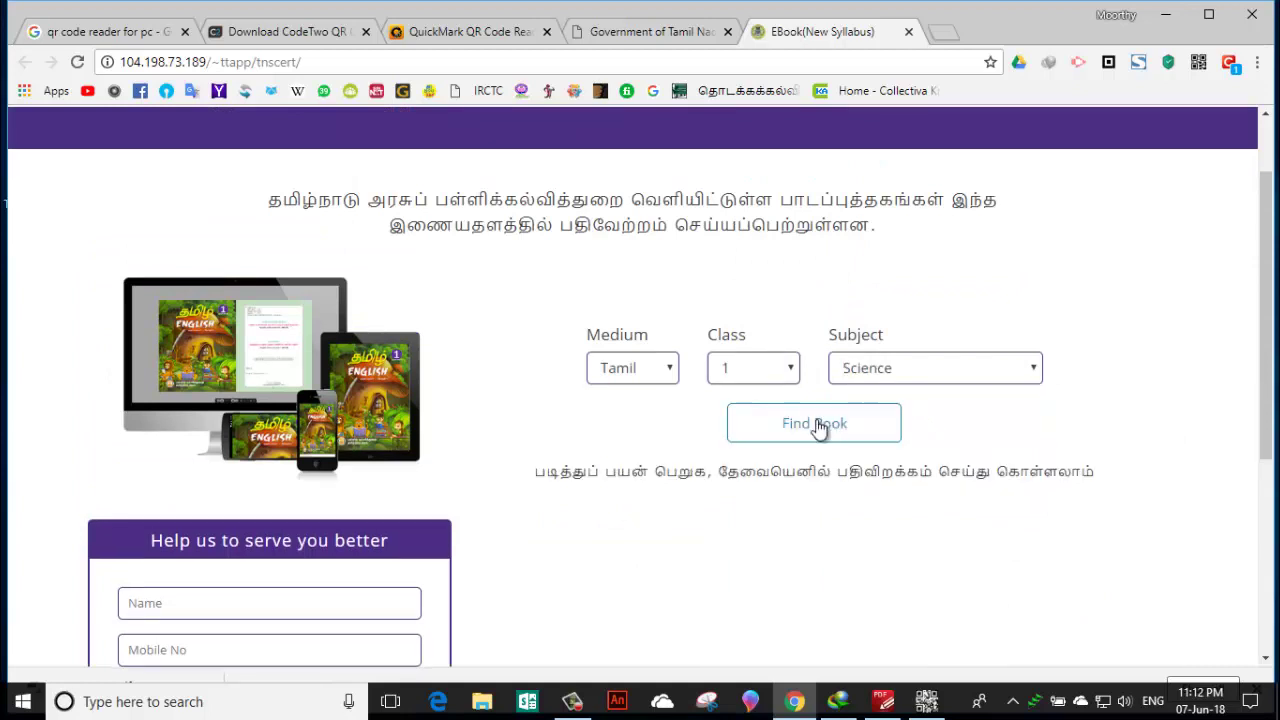
click(815, 424)
scroll(819, 428, down, 3)
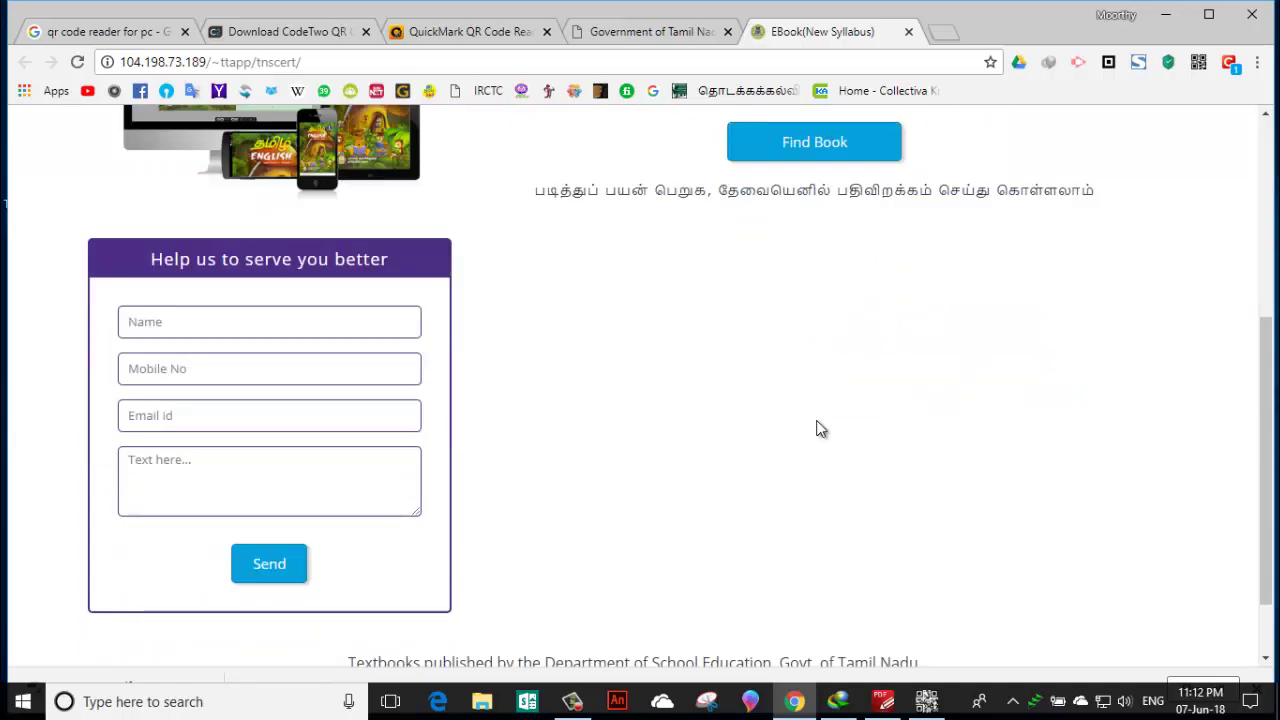
scroll(816, 428, down, 1)
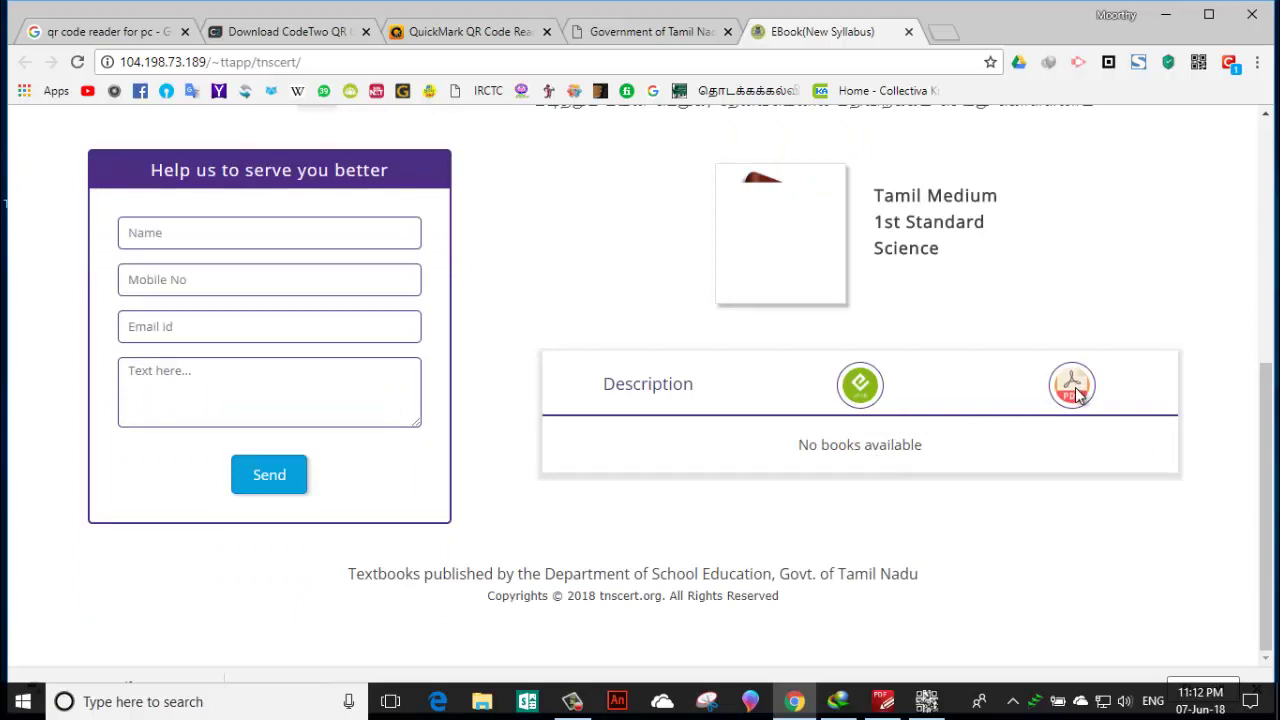
scroll(895, 418, up, 4)
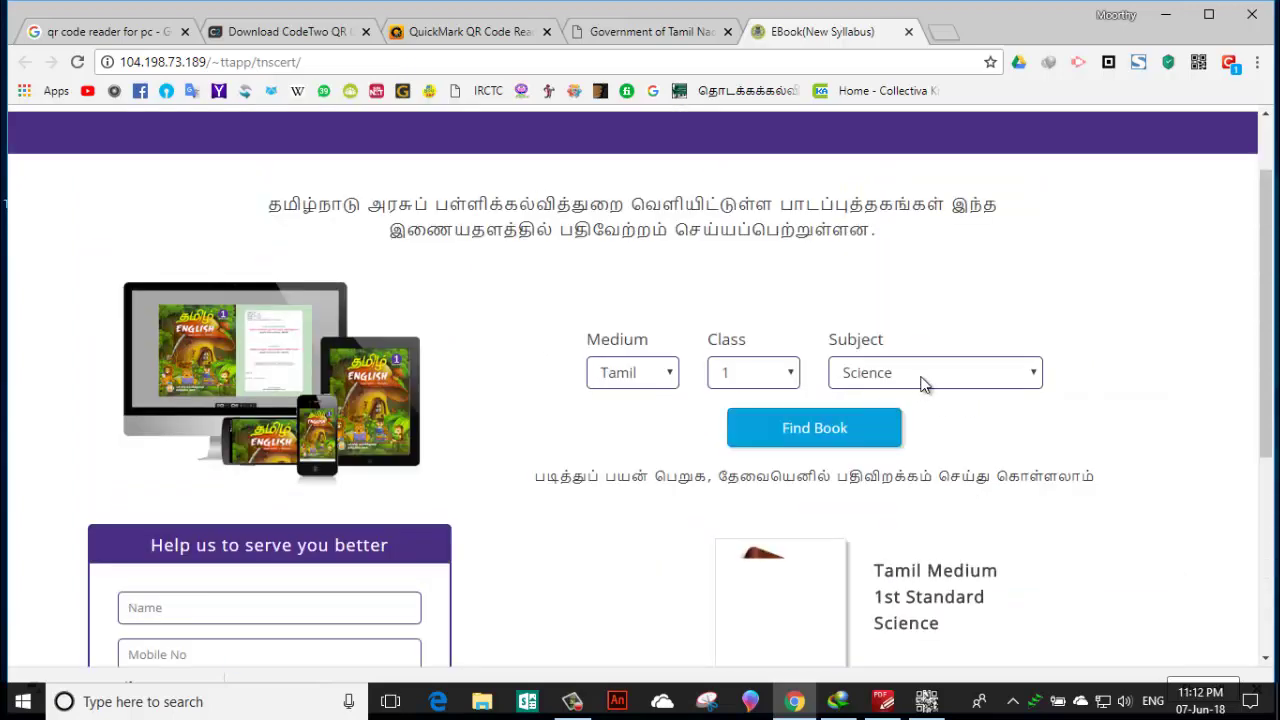
- Look up the class 1 Tamil book and review its chapter and whole-book PDF downloads
click(922, 382)
click(907, 500)
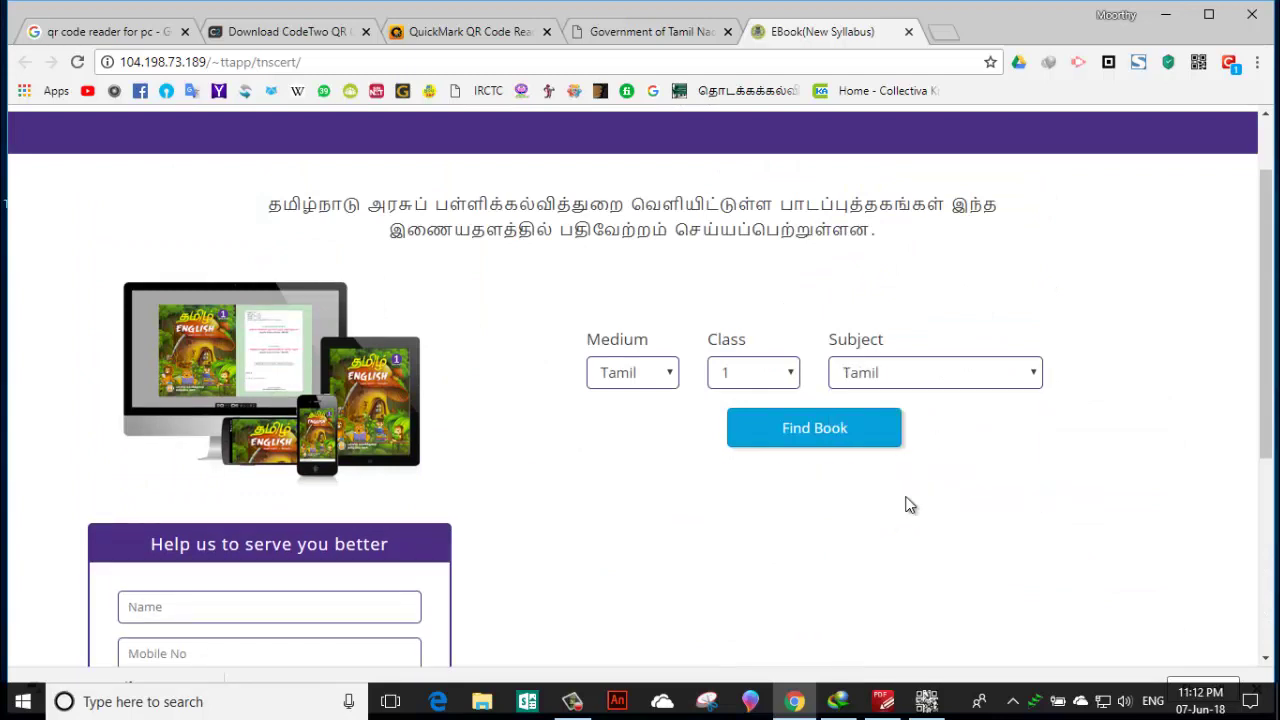
click(840, 437)
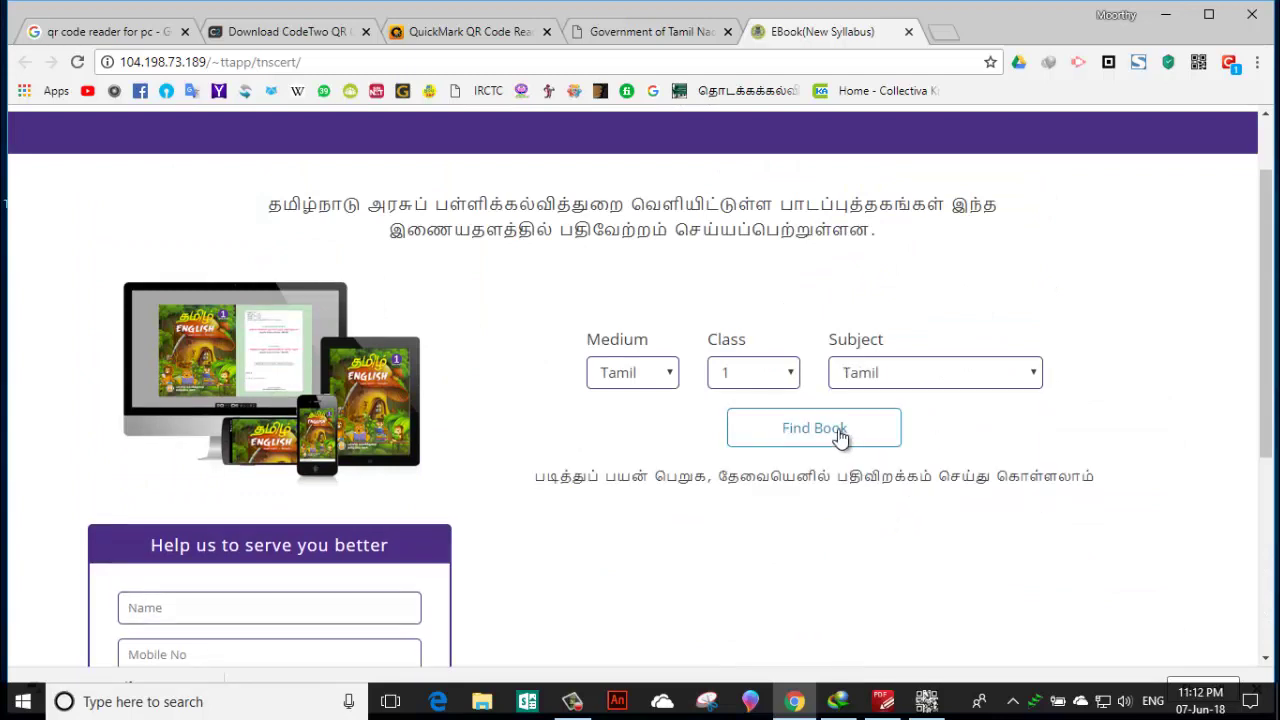
click(840, 437)
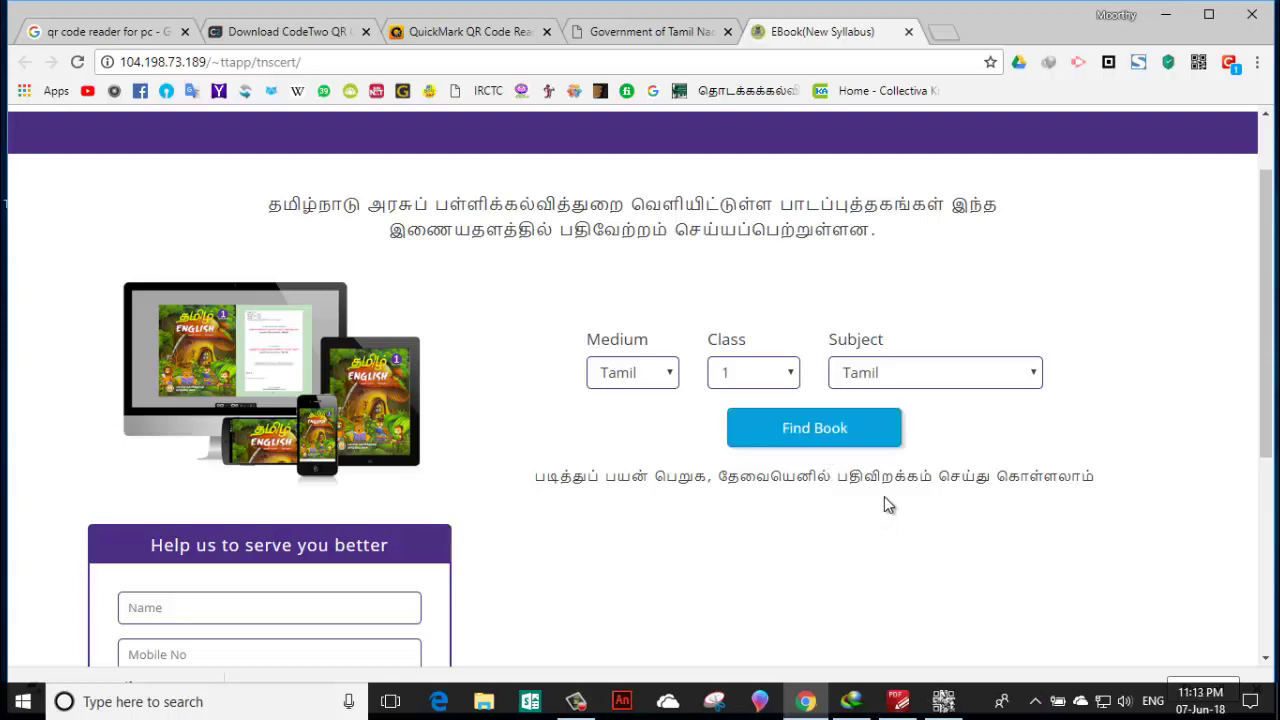
scroll(909, 509, down, 3)
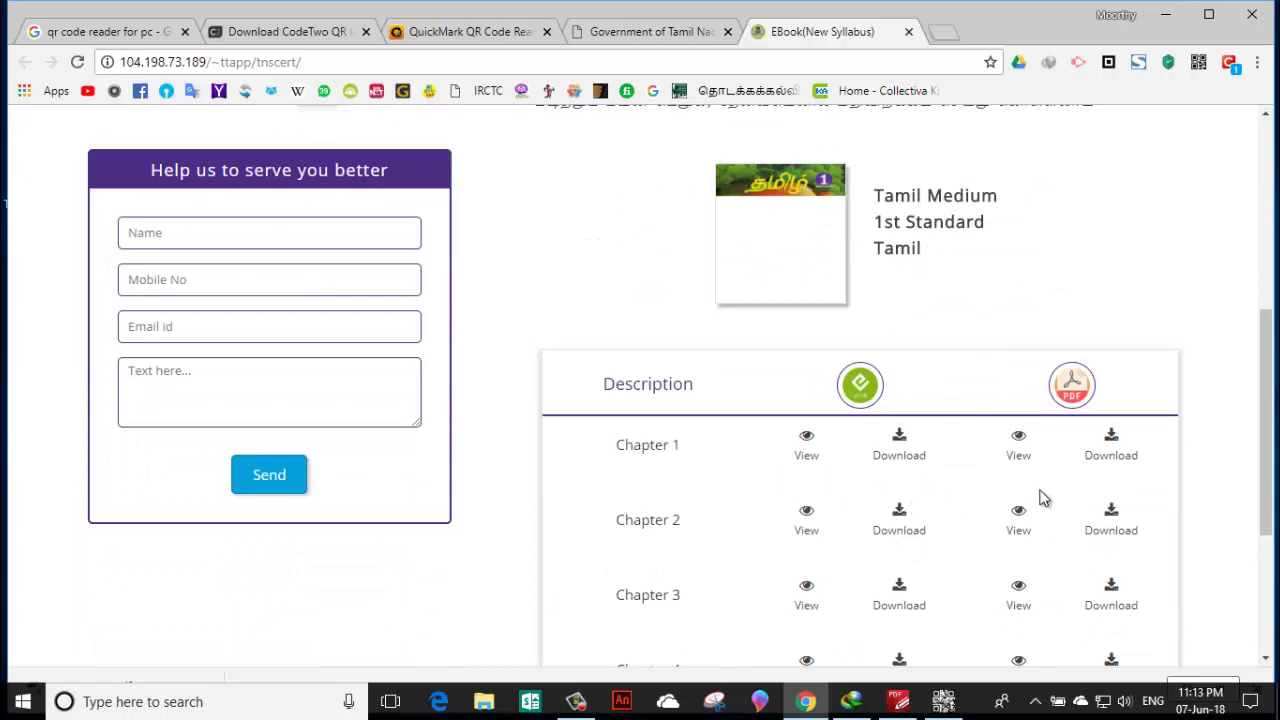
scroll(666, 565, down, 1)
scroll(669, 575, down, 1)
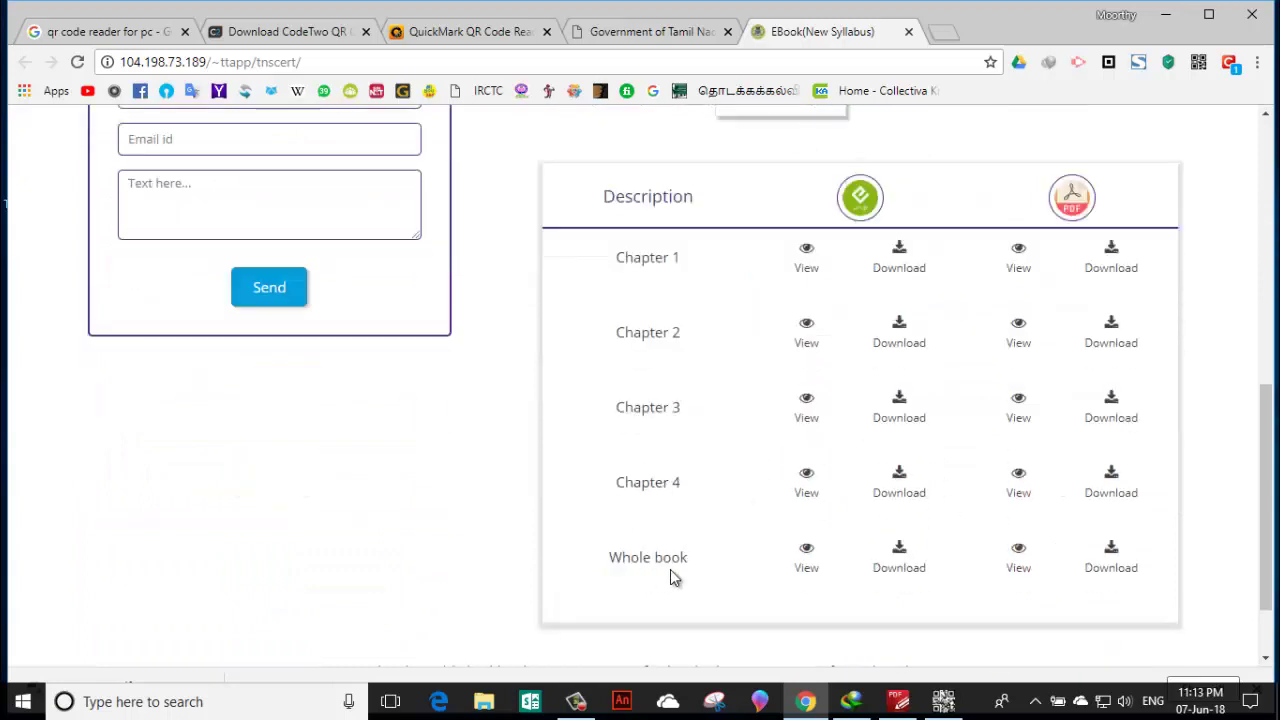
click(1112, 548)
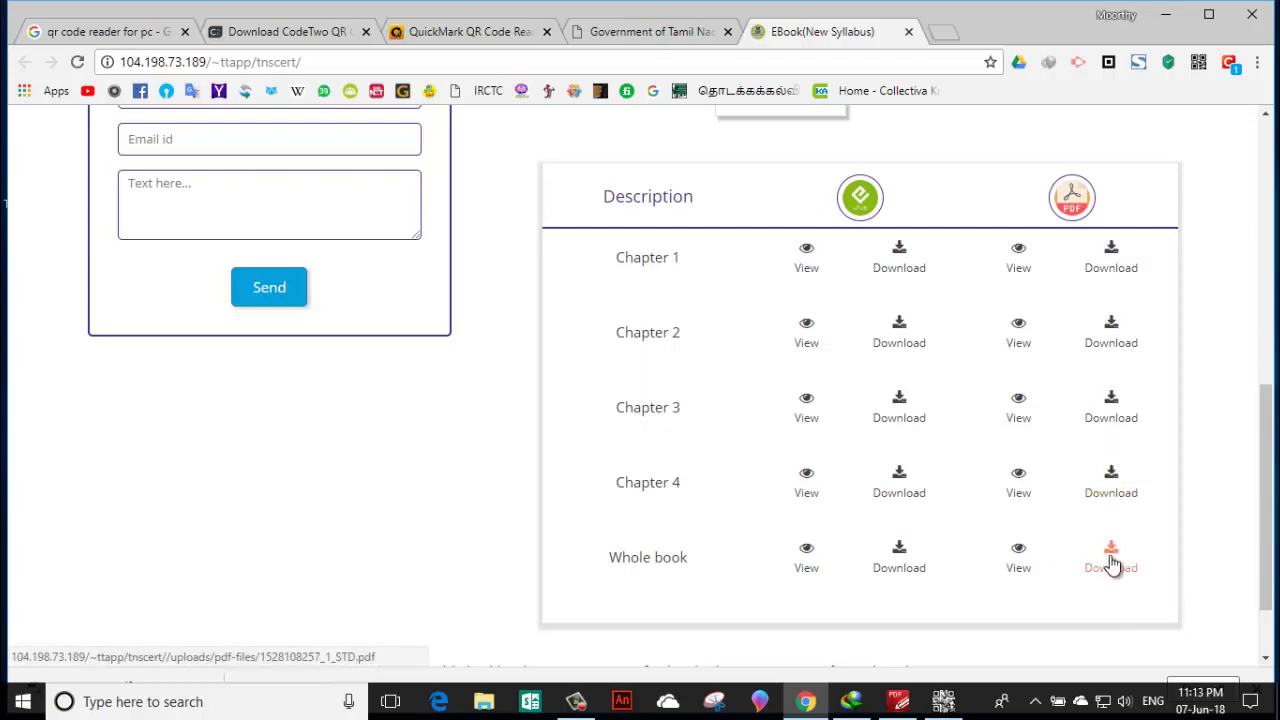
click(1118, 270)
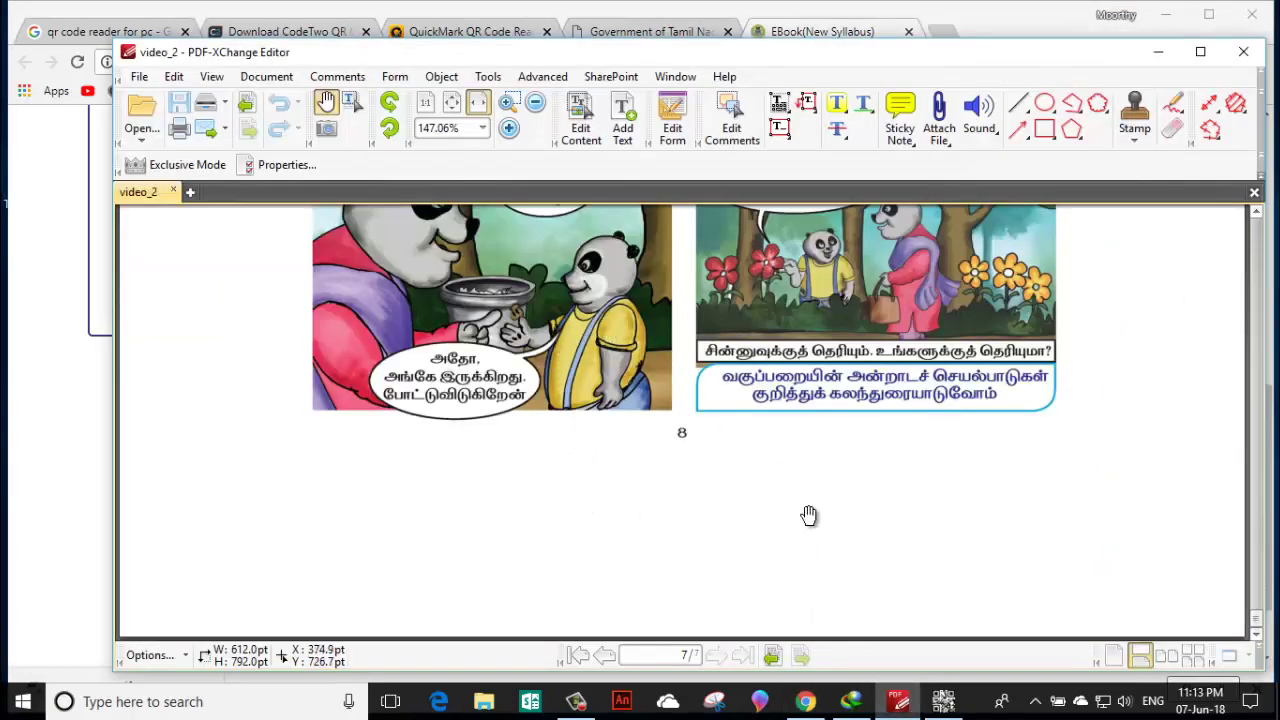
- Go back to the table of contents on the first page of the video_2 PDF
scroll(809, 515, up, 10)
scroll(809, 515, up, 20)
scroll(803, 514, up, 10)
scroll(803, 514, up, 20)
scroll(803, 514, up, 5)
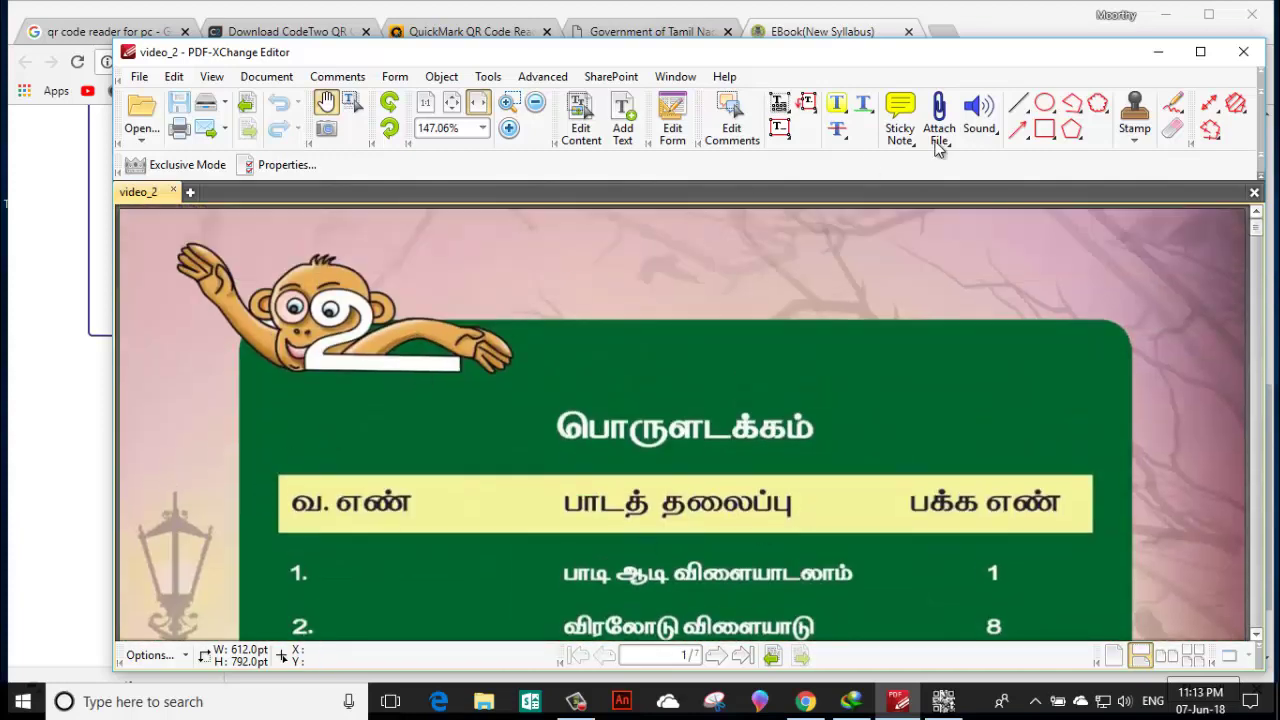
- Show the CodeTwo download page and check the QR reader's option for reading a code from a picture file, looking in Documents
click(310, 33)
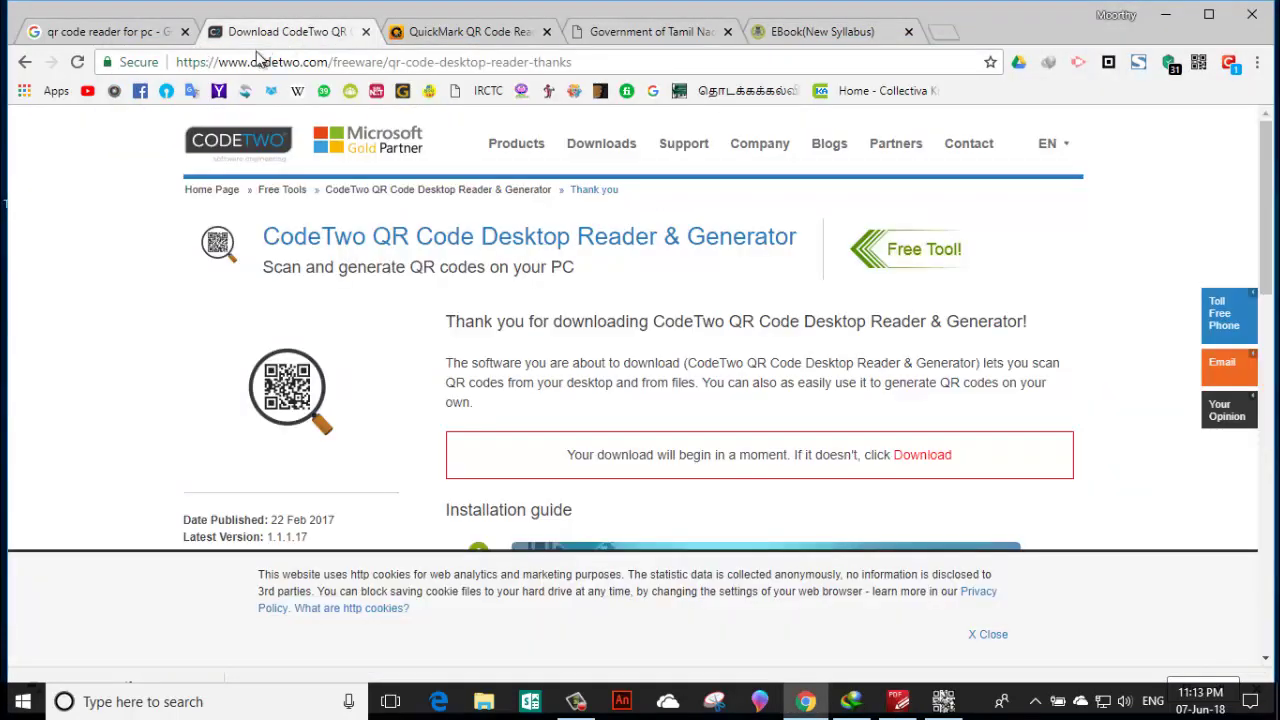
click(940, 703)
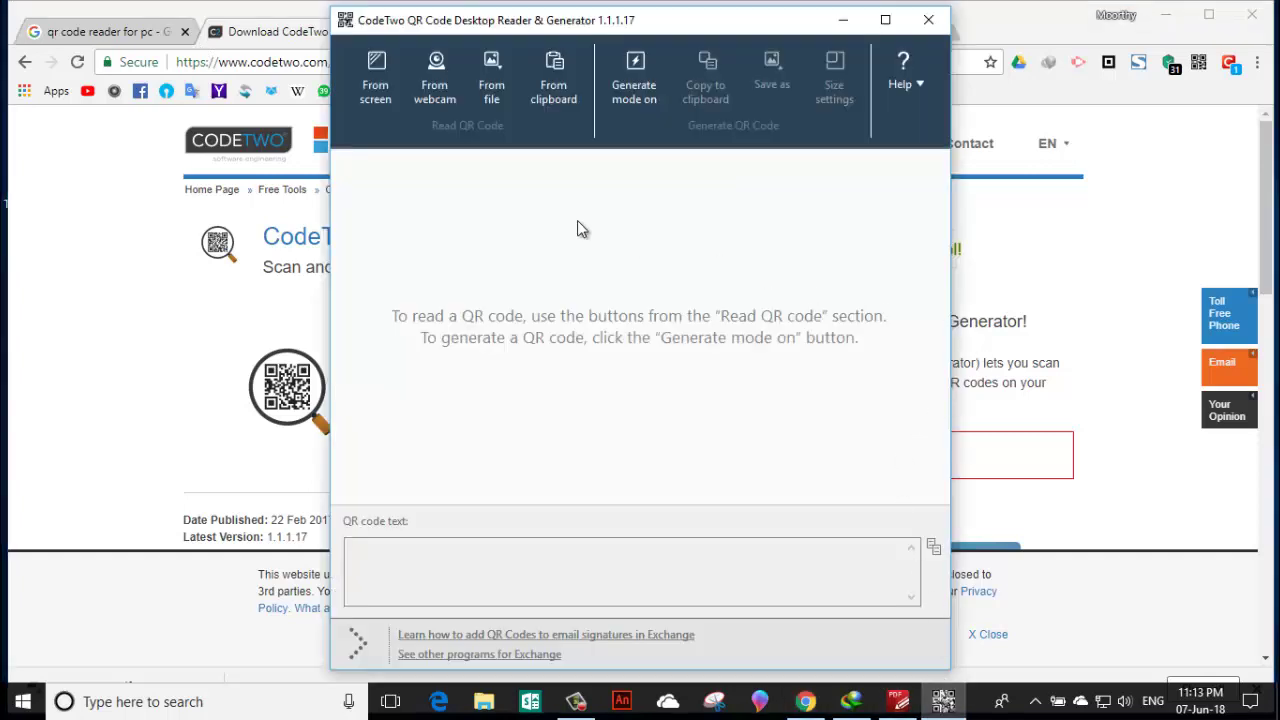
click(491, 80)
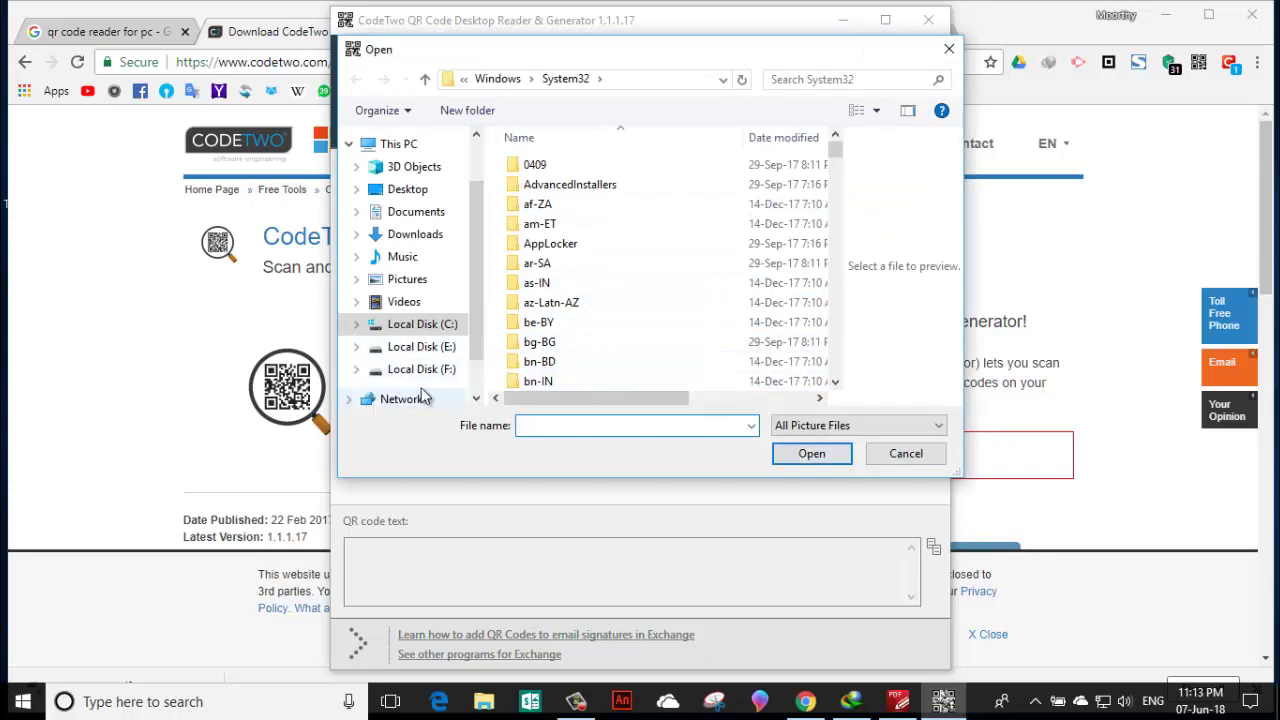
click(416, 214)
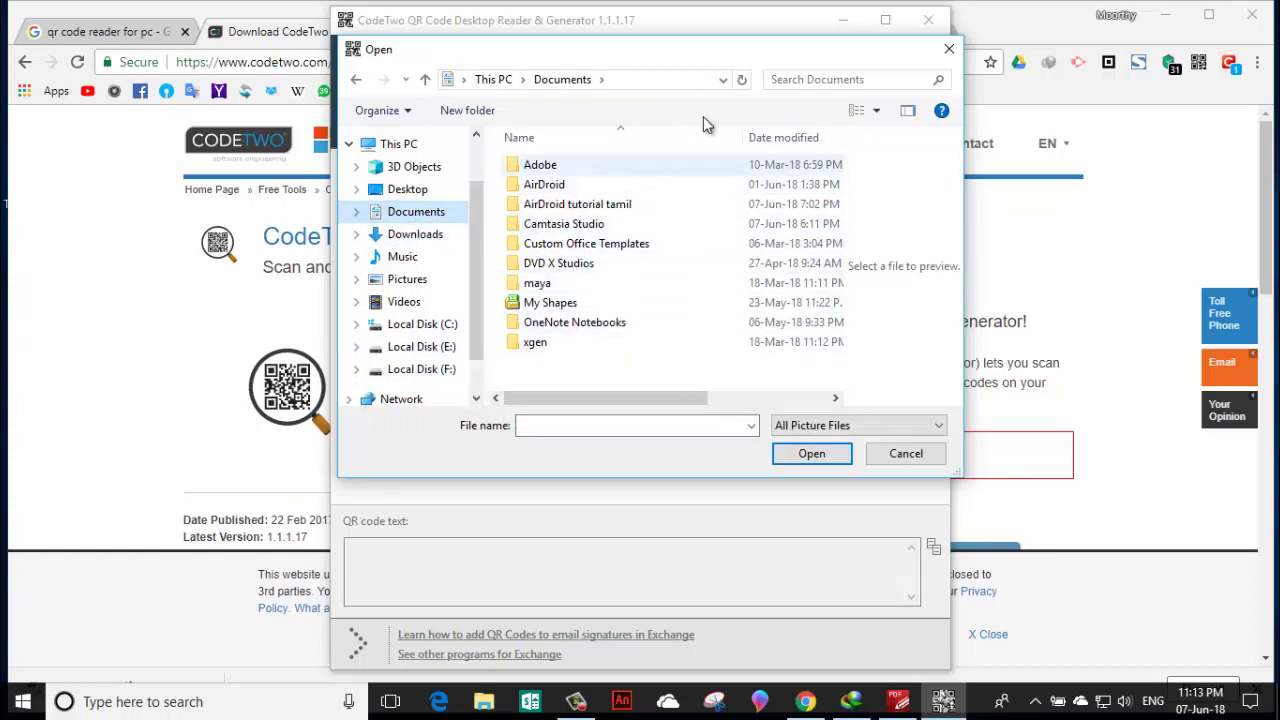
click(910, 454)
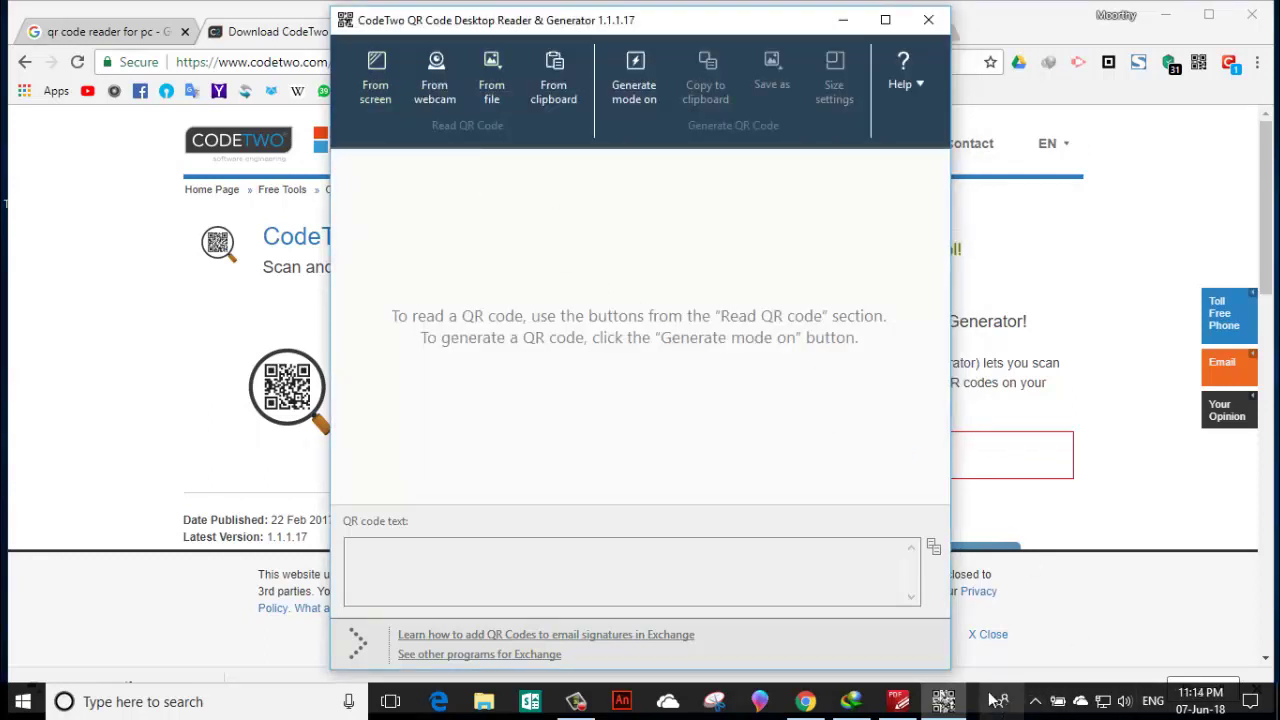
click(905, 705)
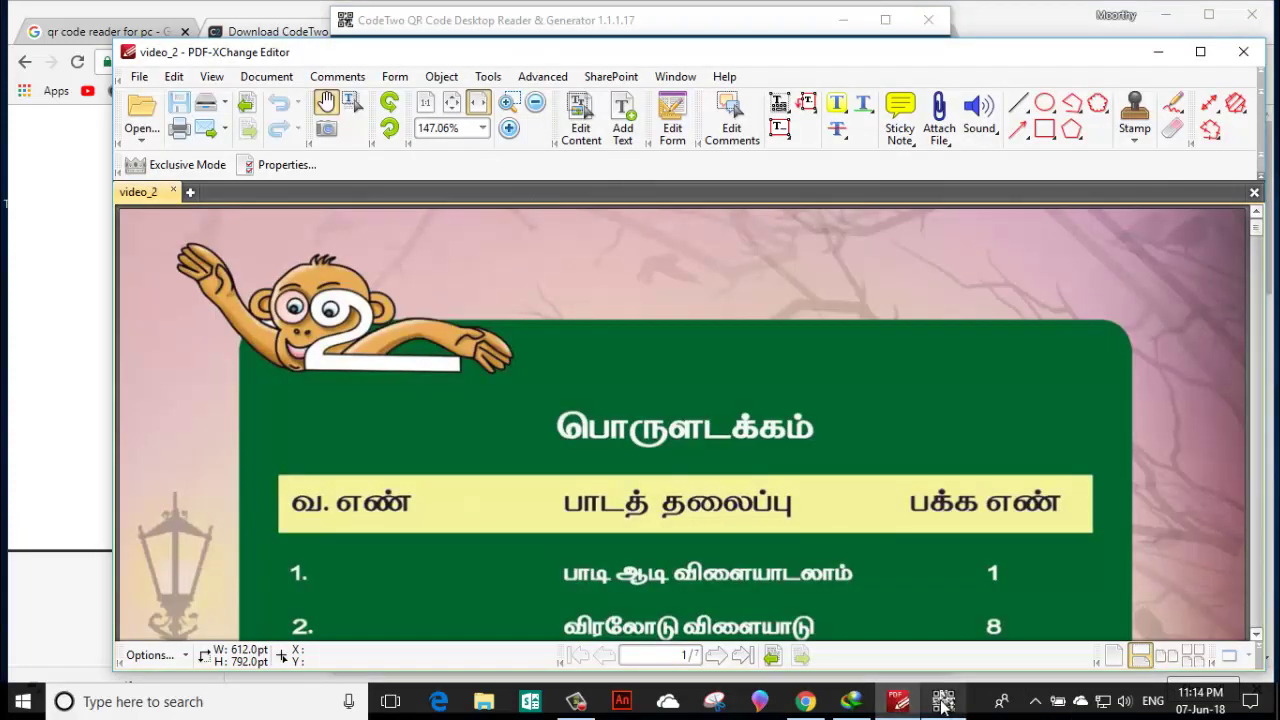
click(943, 705)
click(385, 90)
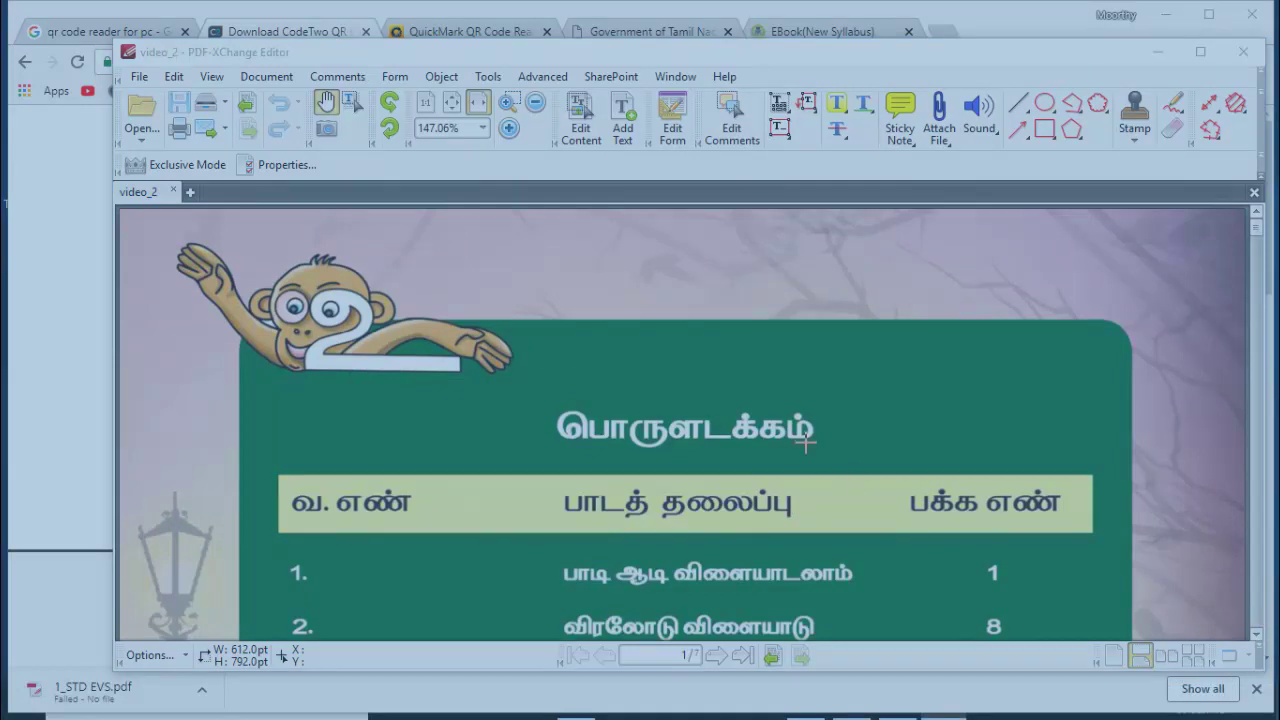
key(Escape)
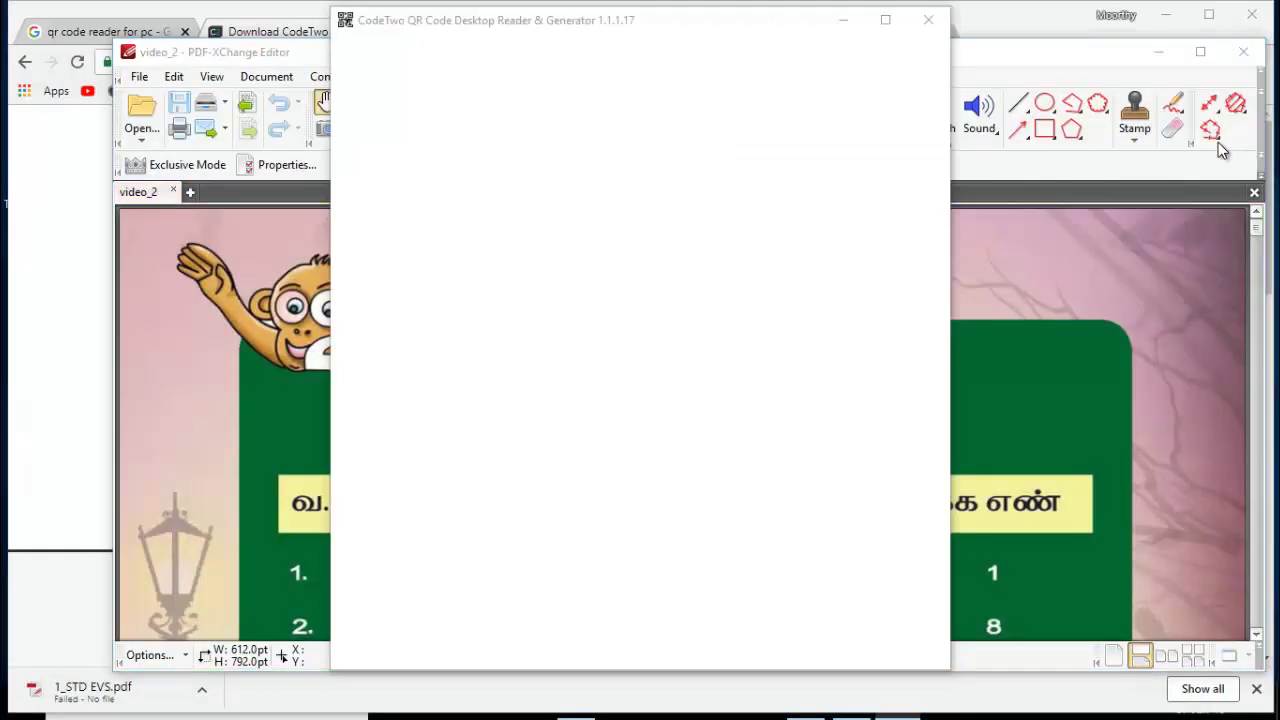
click(838, 21)
- Scan the QR code beside the lesson 1 title on page 2 of the video_2 PDF from the screen with the CodeTwo reader
scroll(890, 385, down, 5)
scroll(888, 392, down, 10)
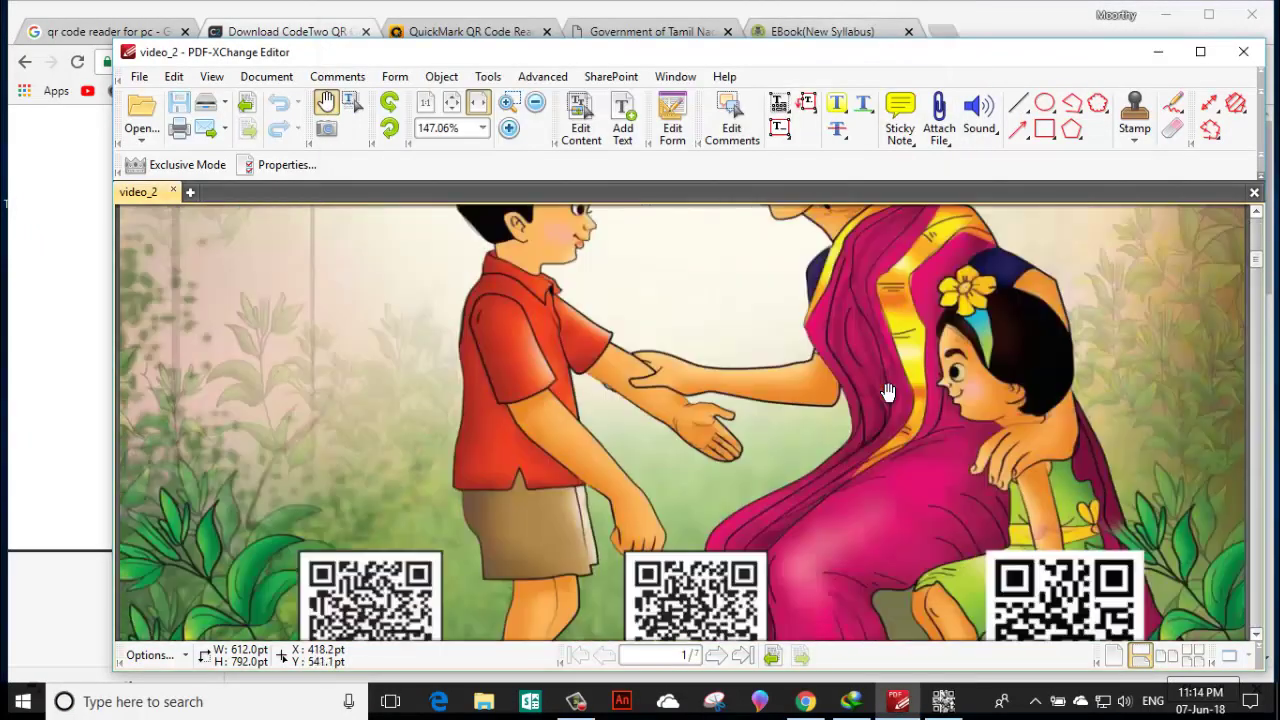
scroll(886, 399, down, 5)
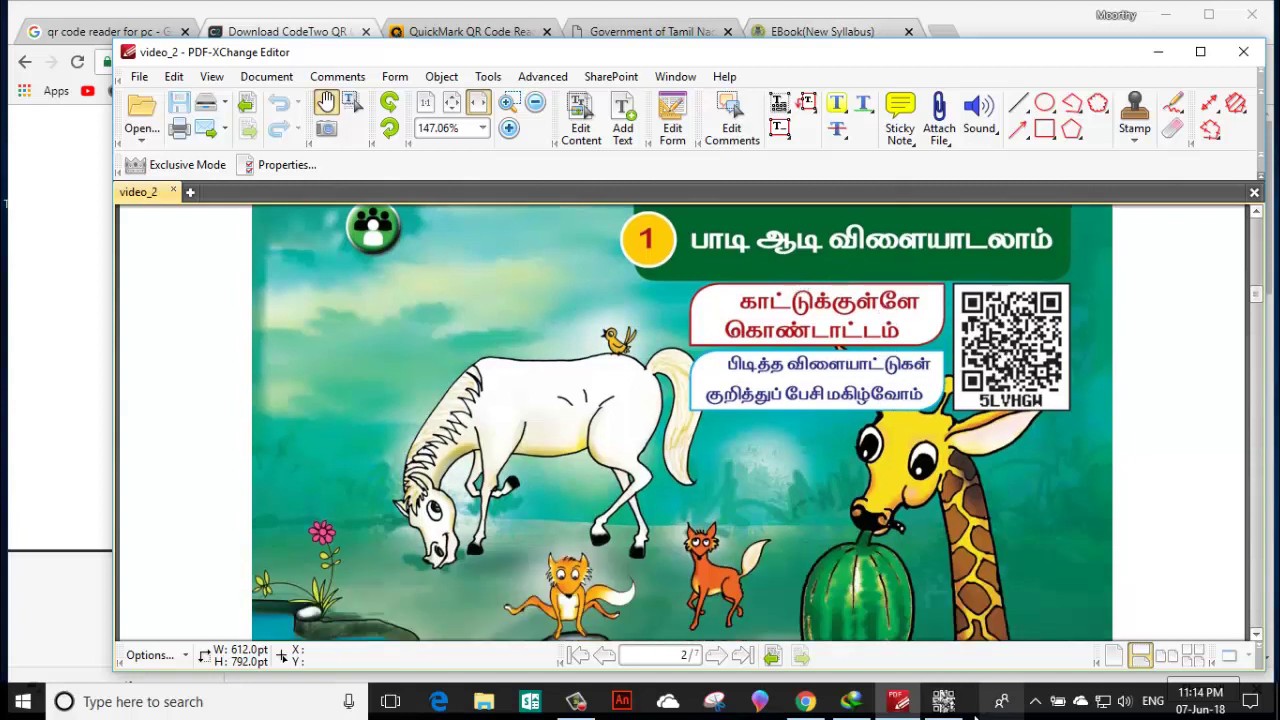
click(943, 701)
click(372, 85)
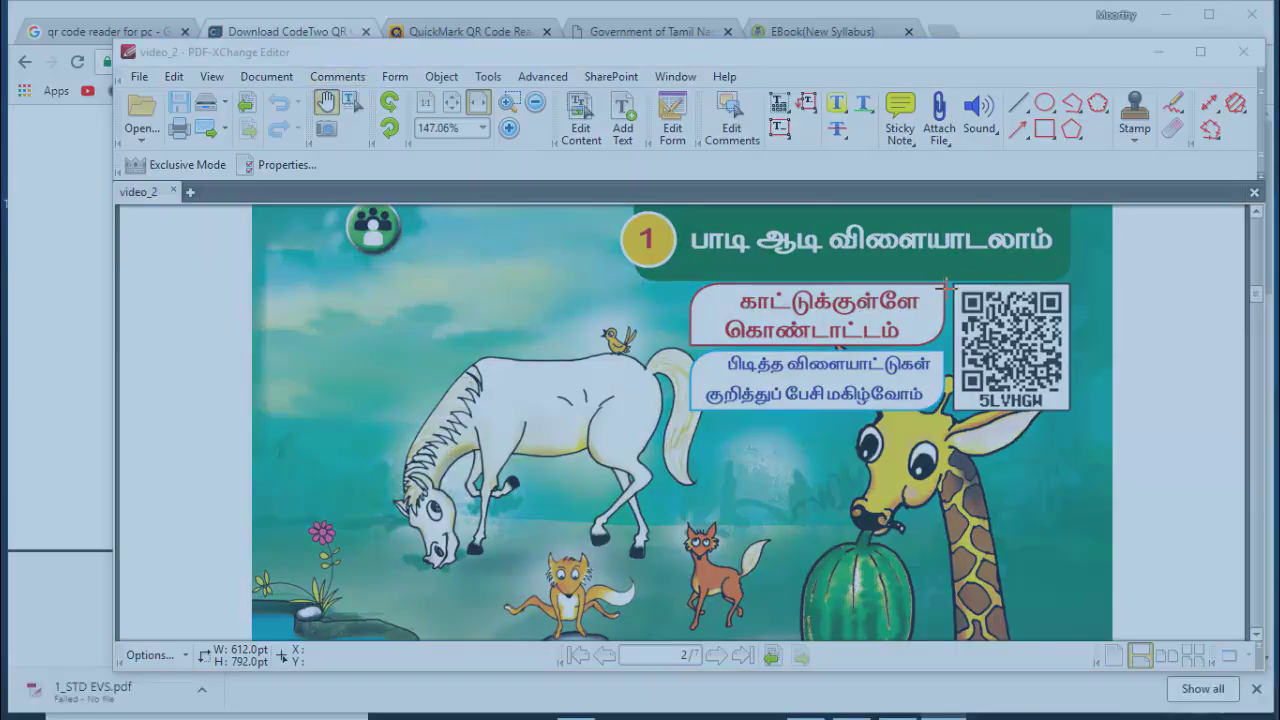
drag(953, 280, 1072, 412)
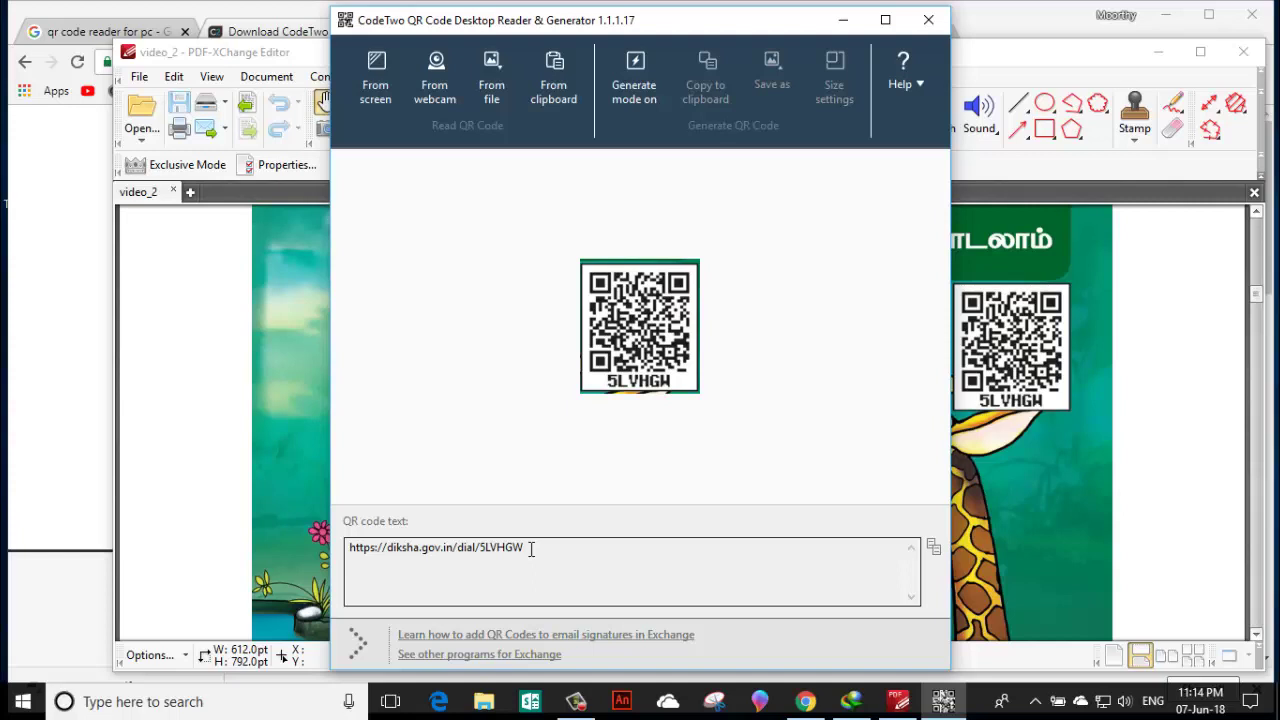
drag(531, 548, 349, 553)
key(ctrl+c)
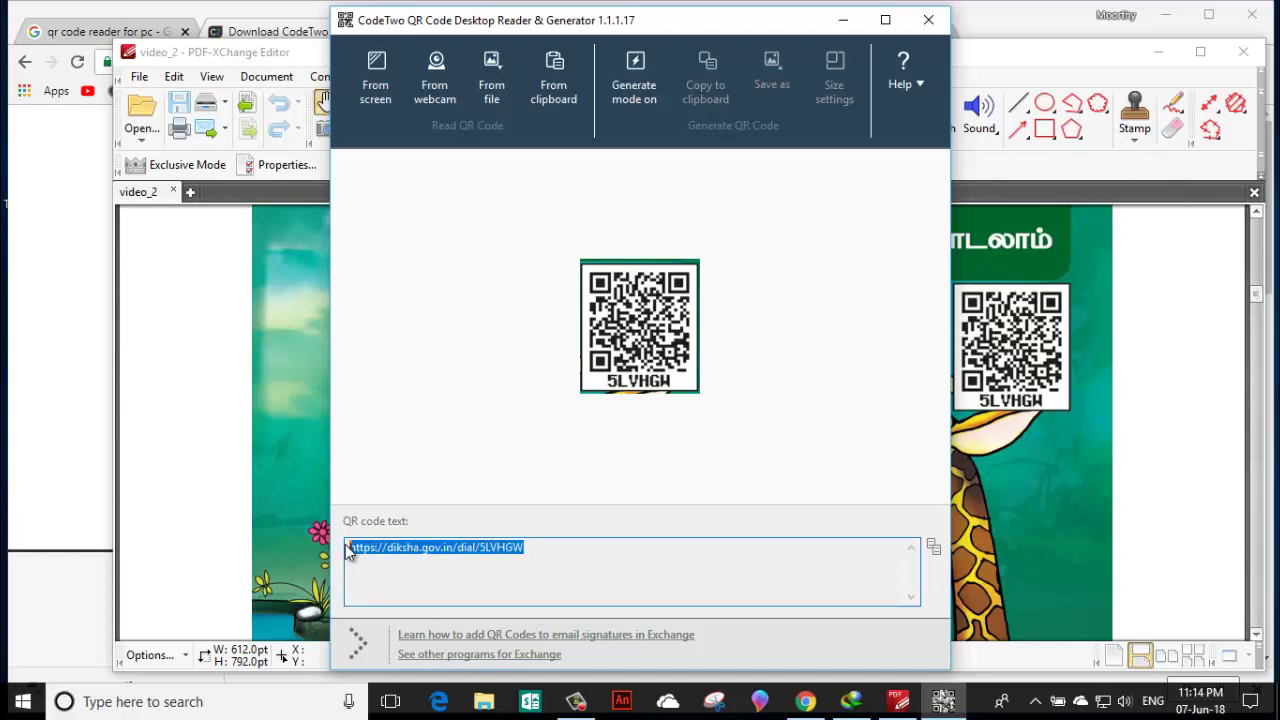
click(842, 18)
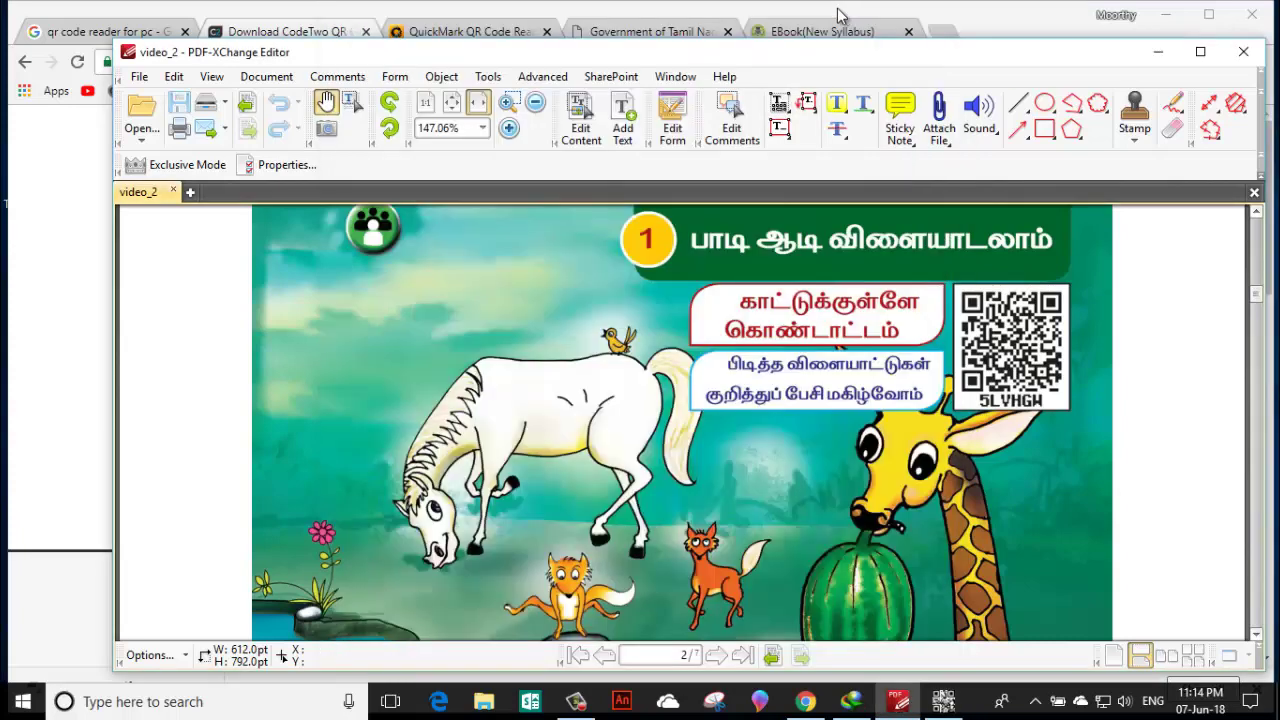
click(1158, 52)
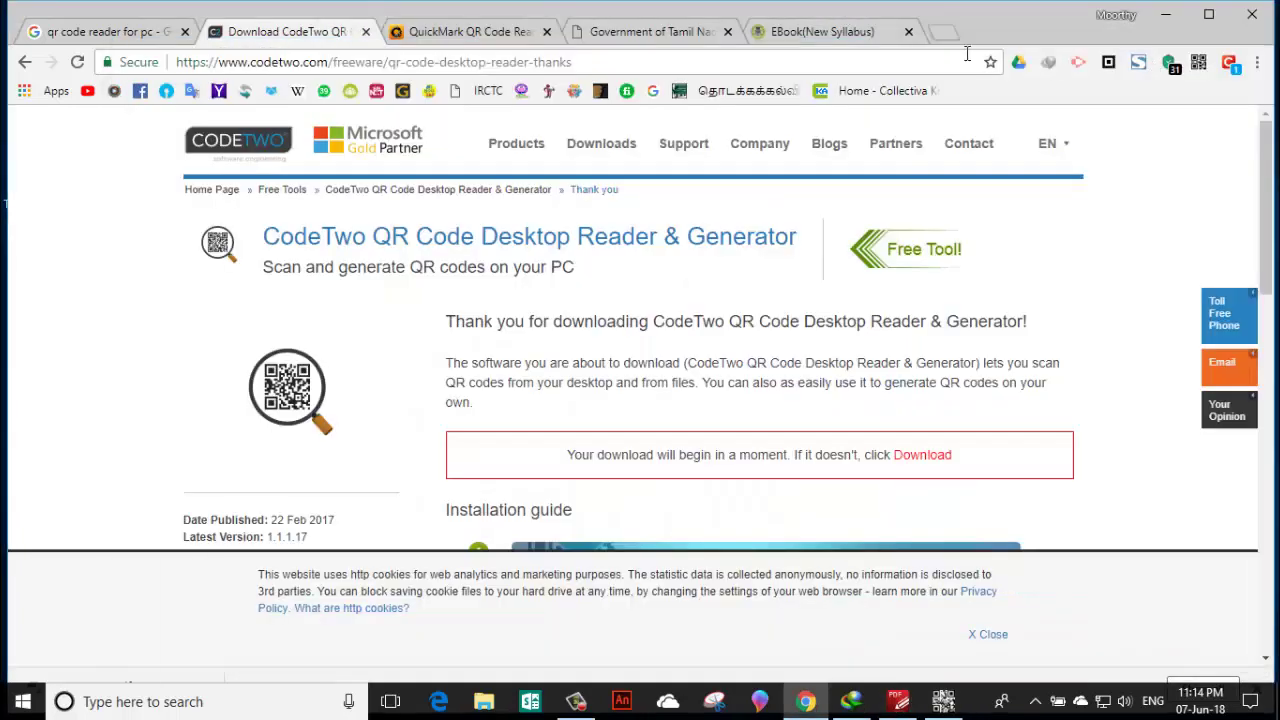
click(944, 33)
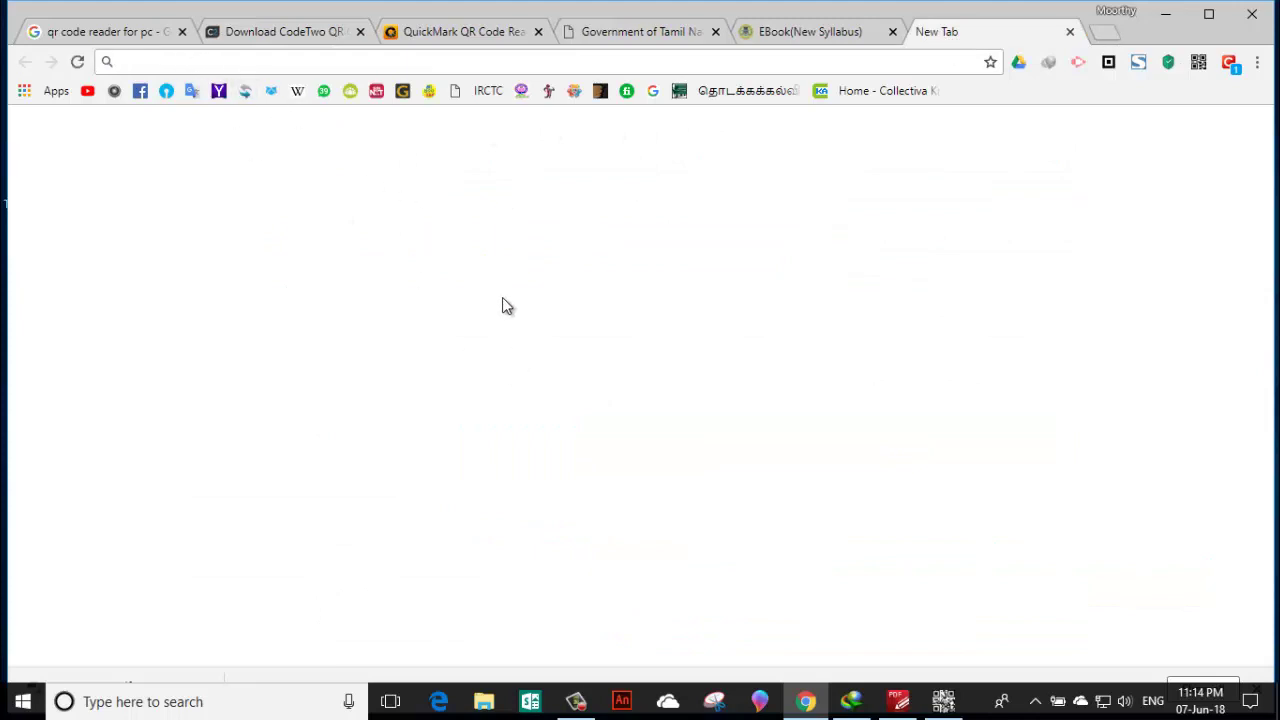
click(502, 384)
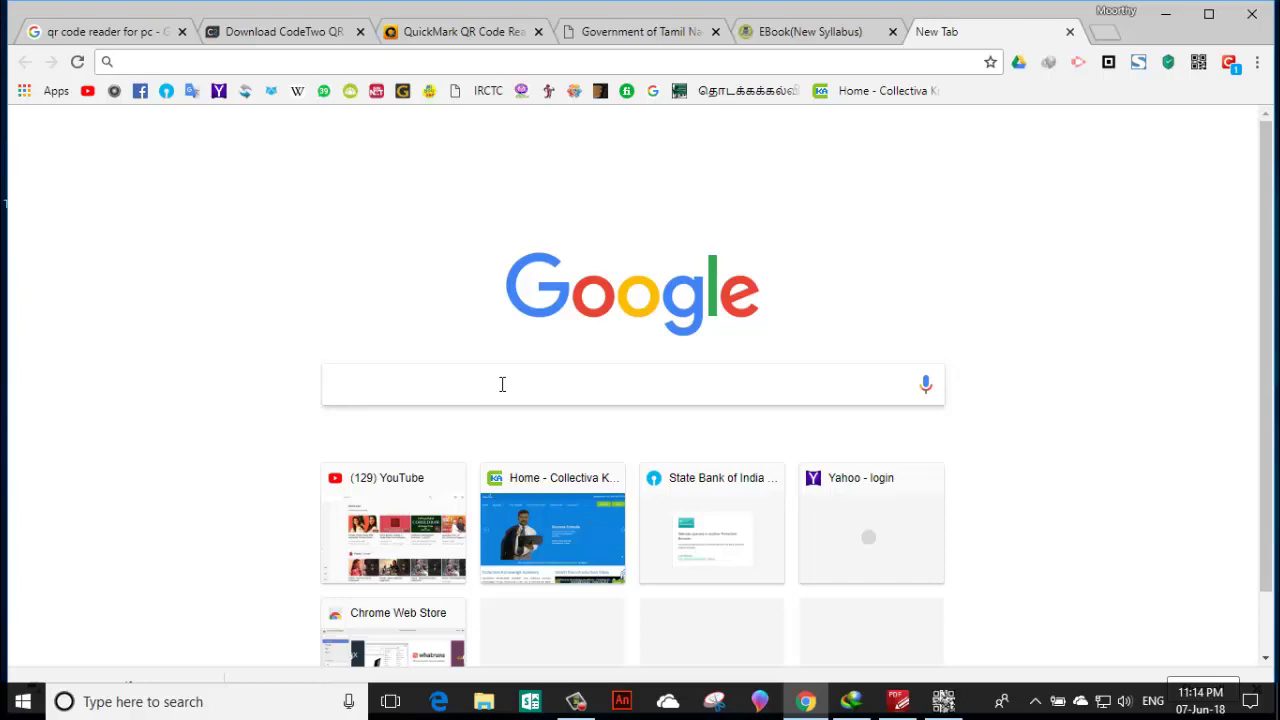
key(ctrl+v)
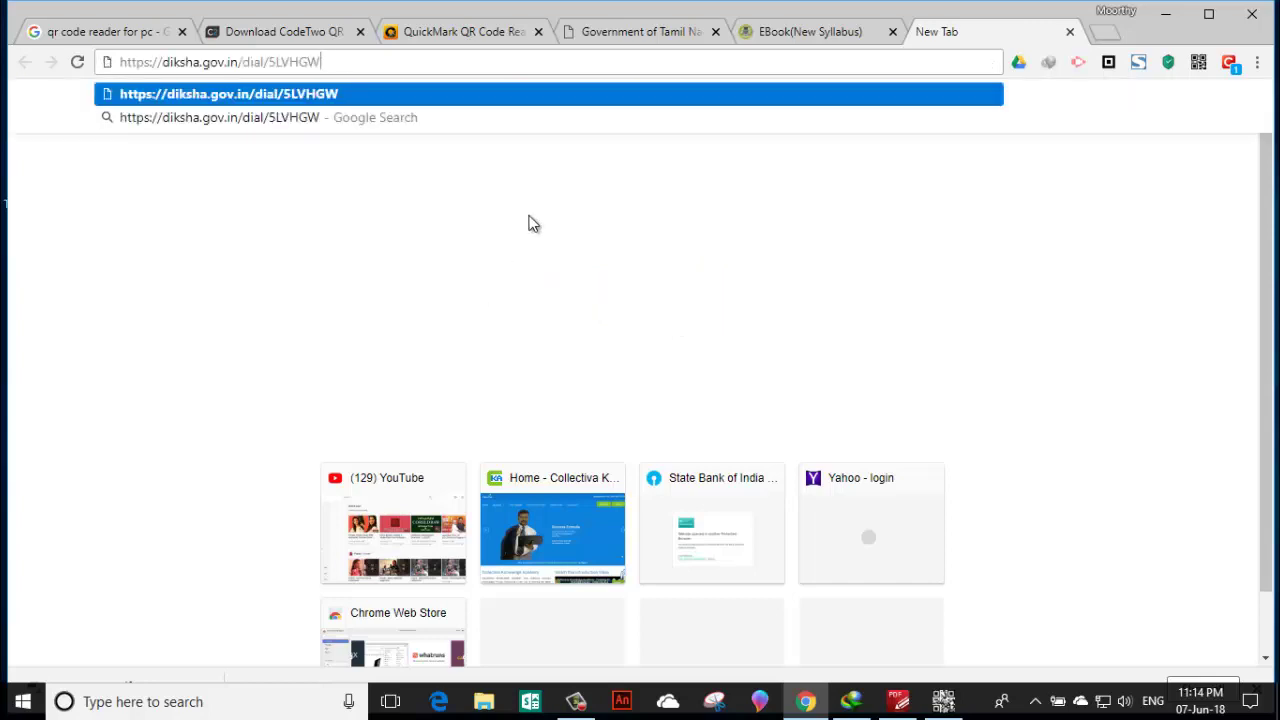
key(Return)
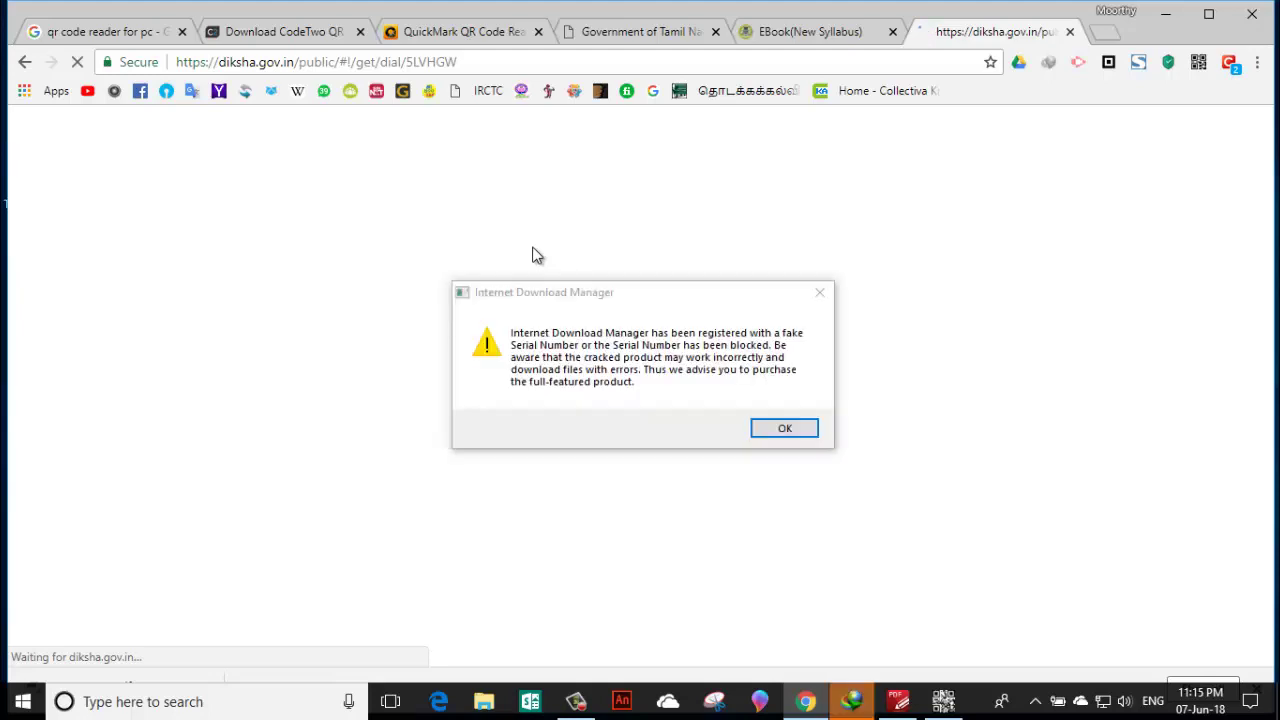
click(820, 297)
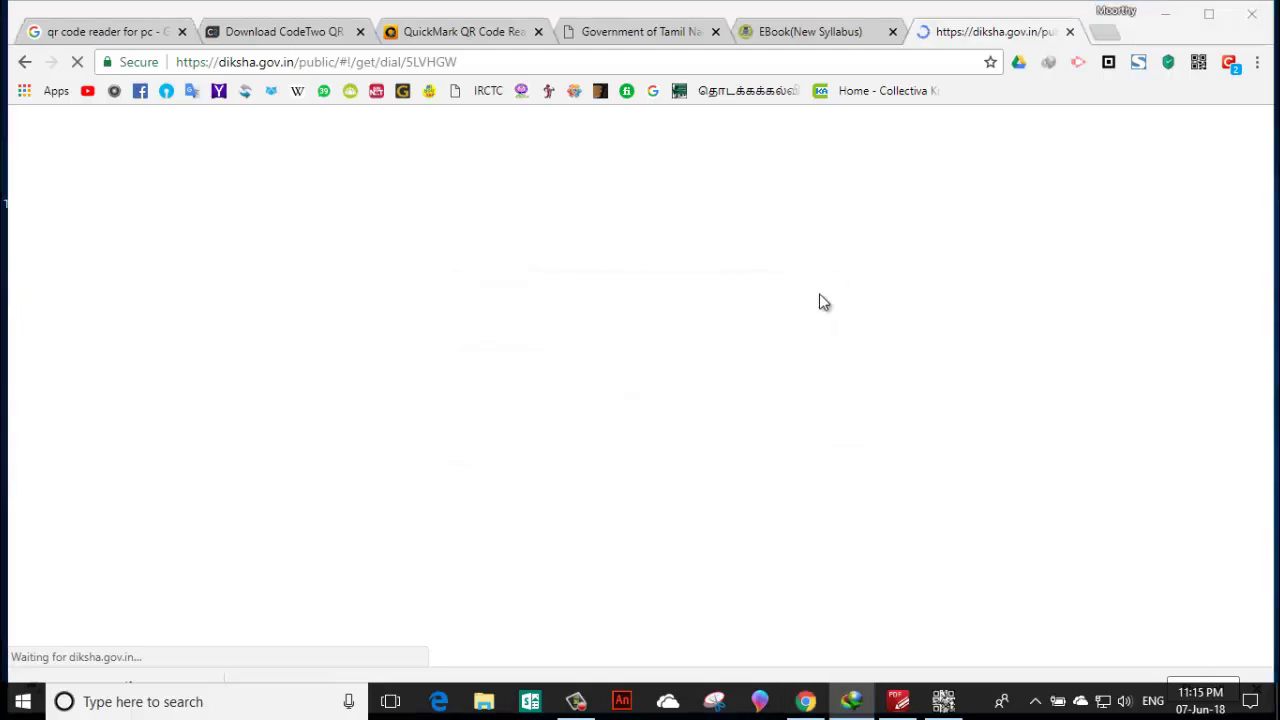
click(800, 237)
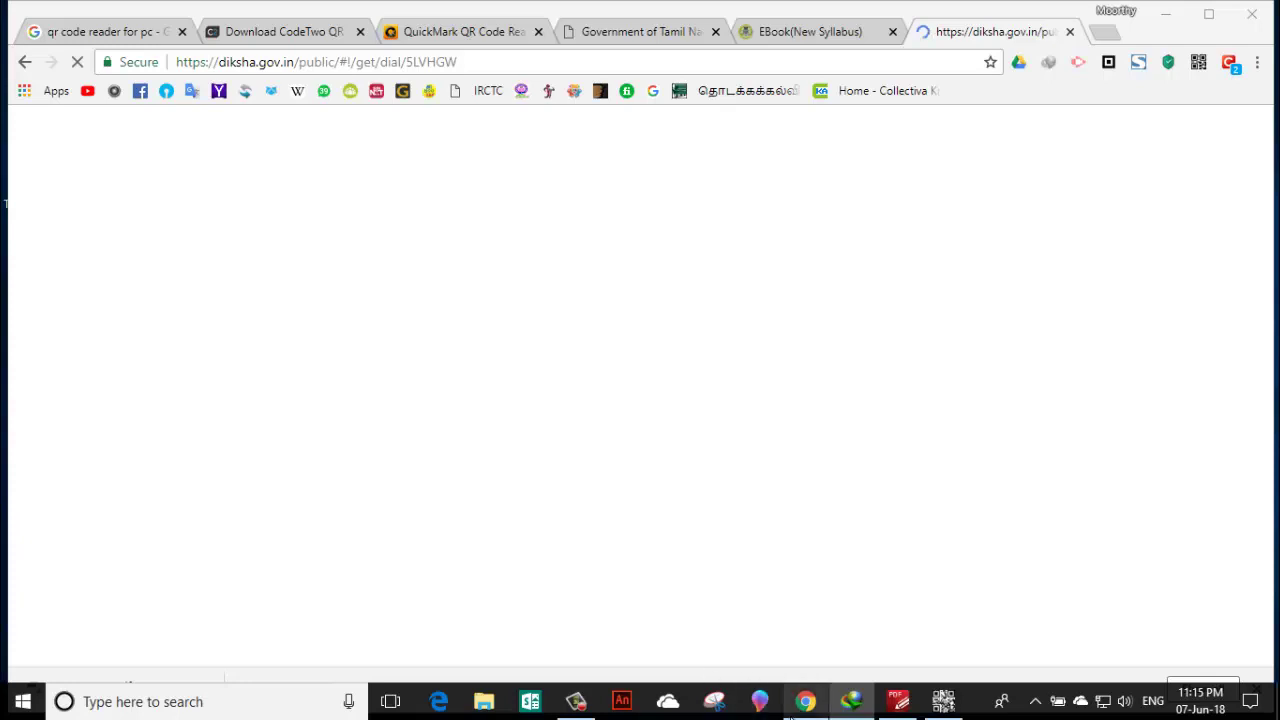
mouse_move(806, 710)
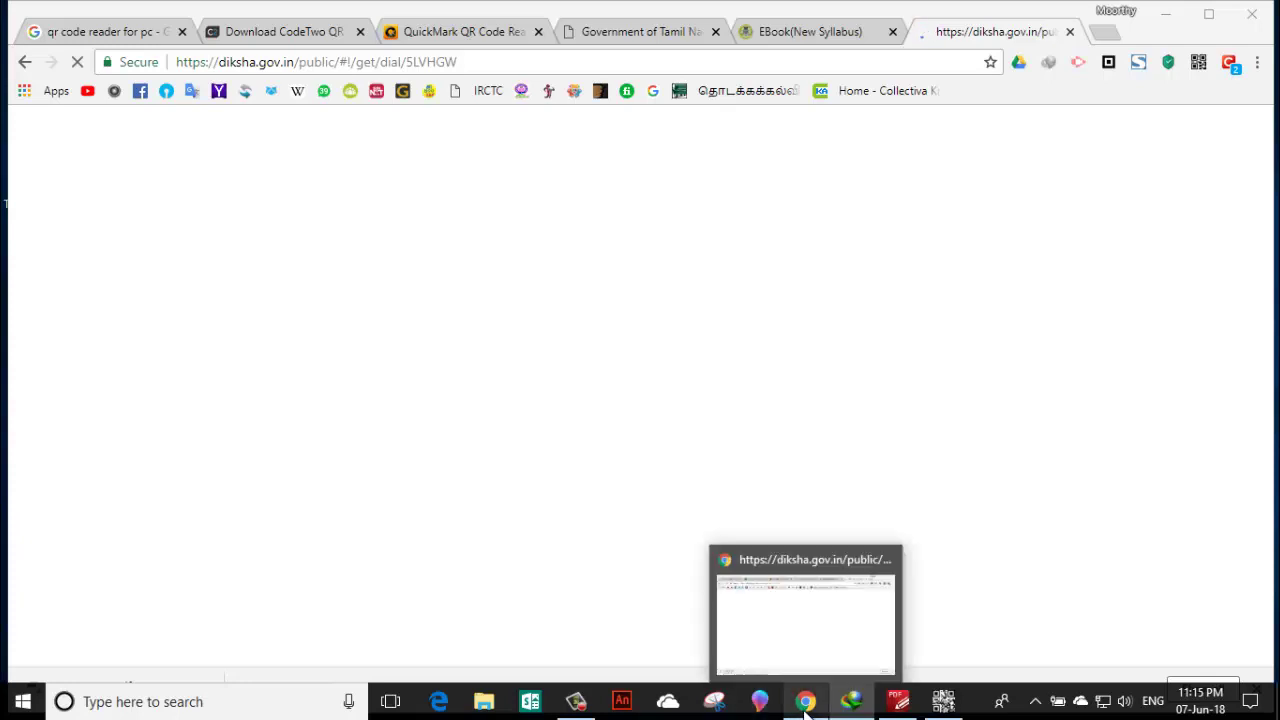
mouse_move(581, 712)
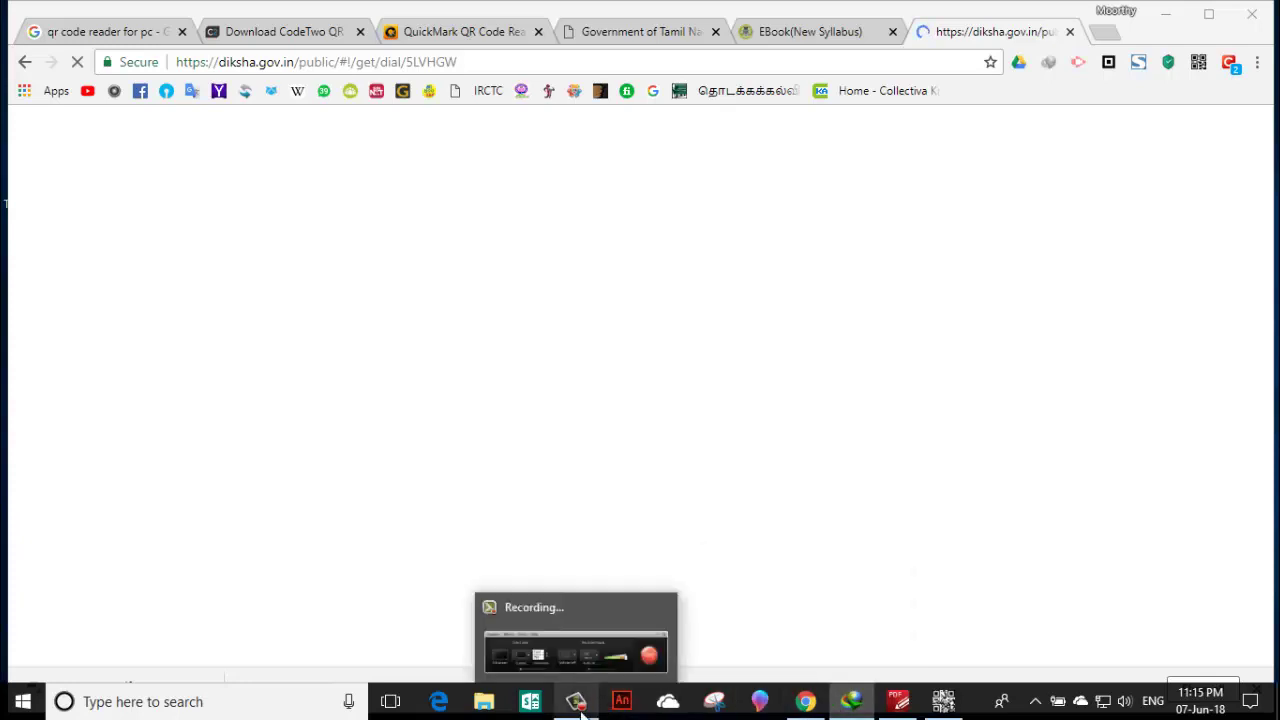
click(618, 621)
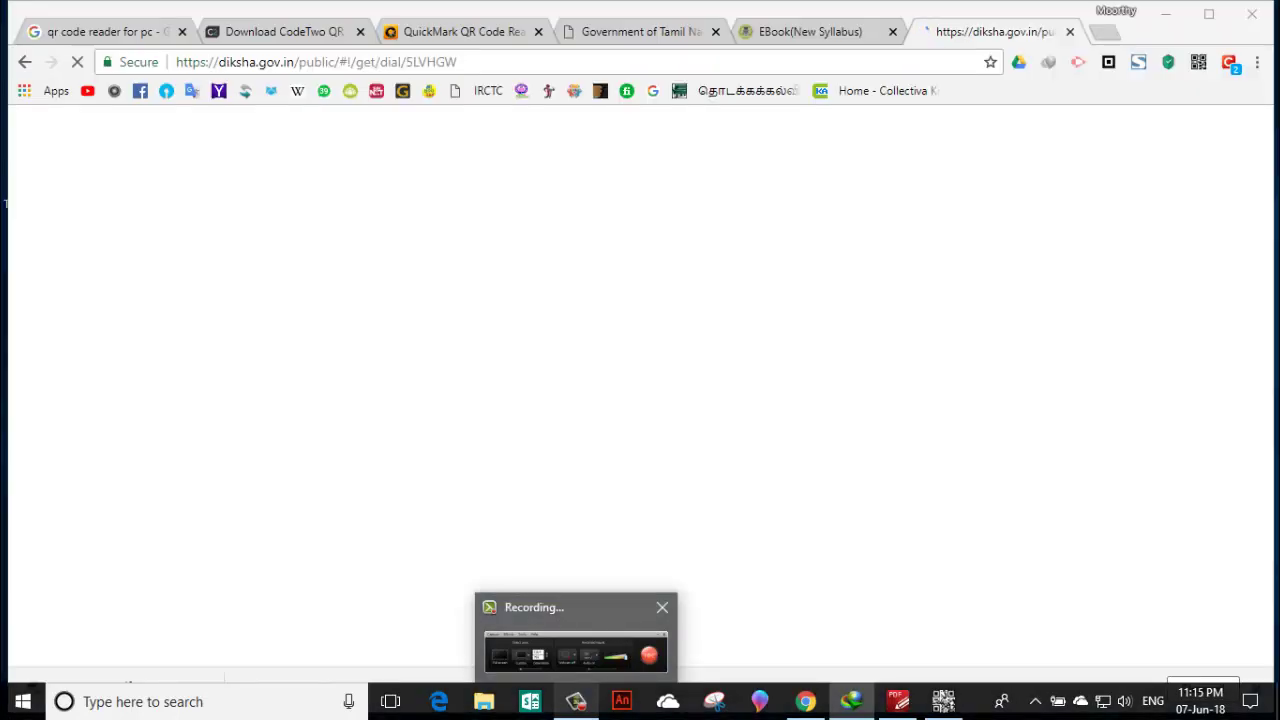
click(583, 708)
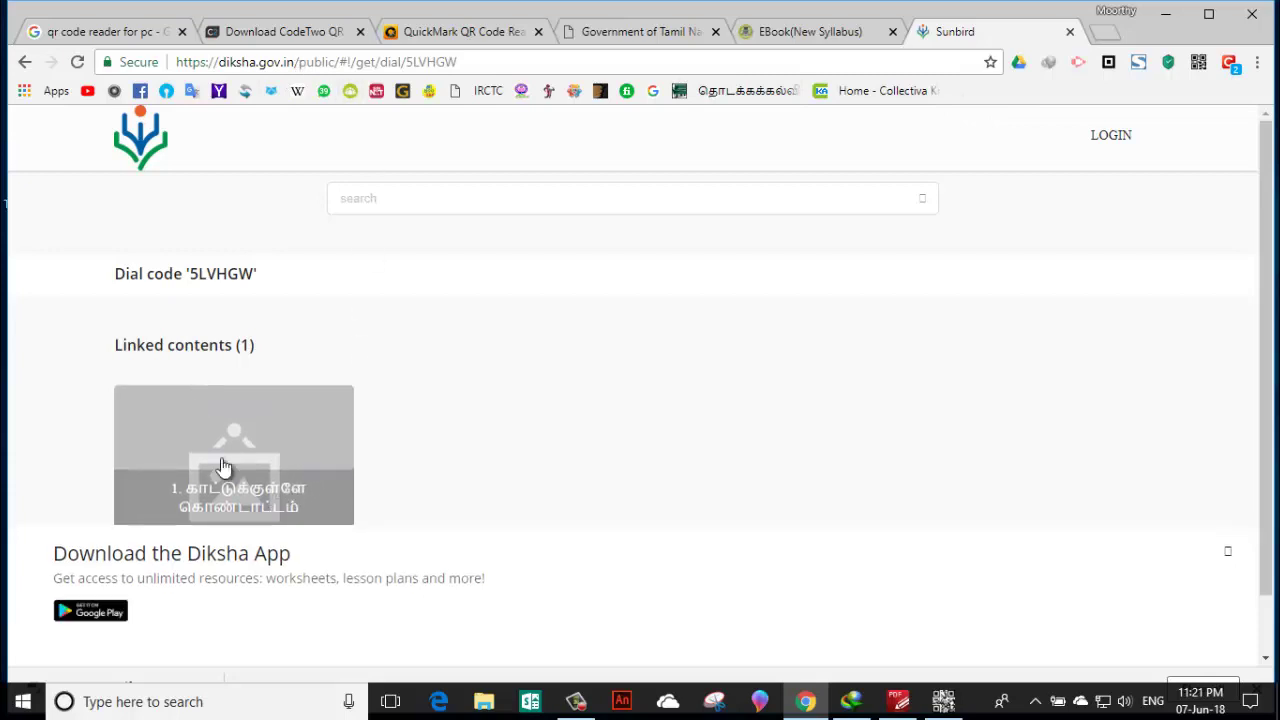
- Open the linked content காட்டுக்குள்ளே கொண்டாட்டம் listed for dial code 5LVHGW
scroll(265, 510, down, 1)
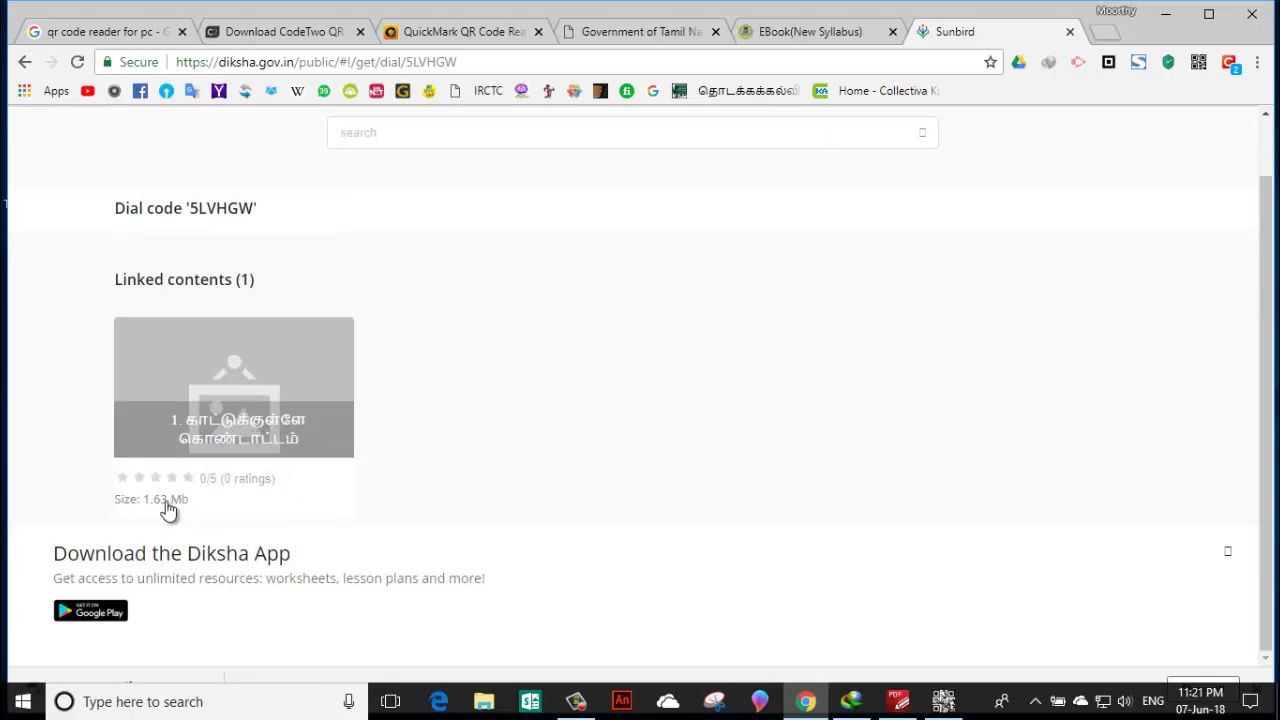
click(258, 437)
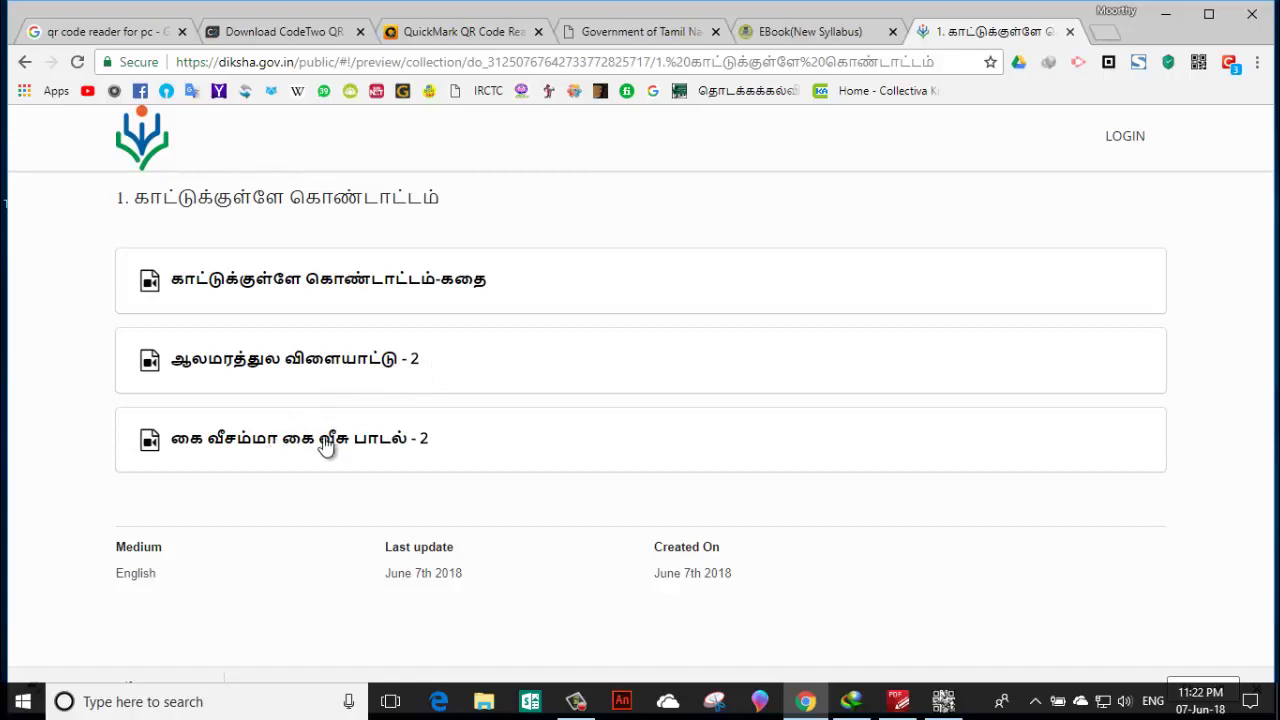
- Open the காட்டுக்குள்ளே கொண்டாட்டம்-கதை video from the lesson 1 content list and let it load
click(349, 288)
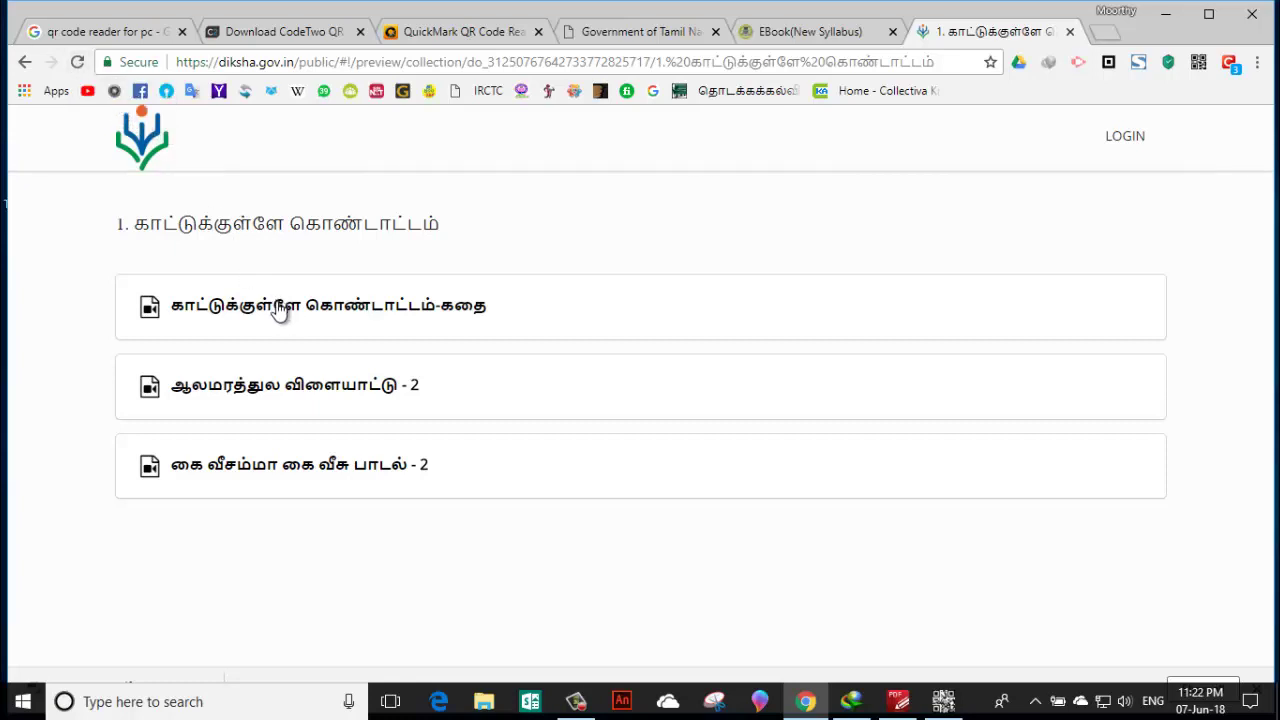
click(578, 703)
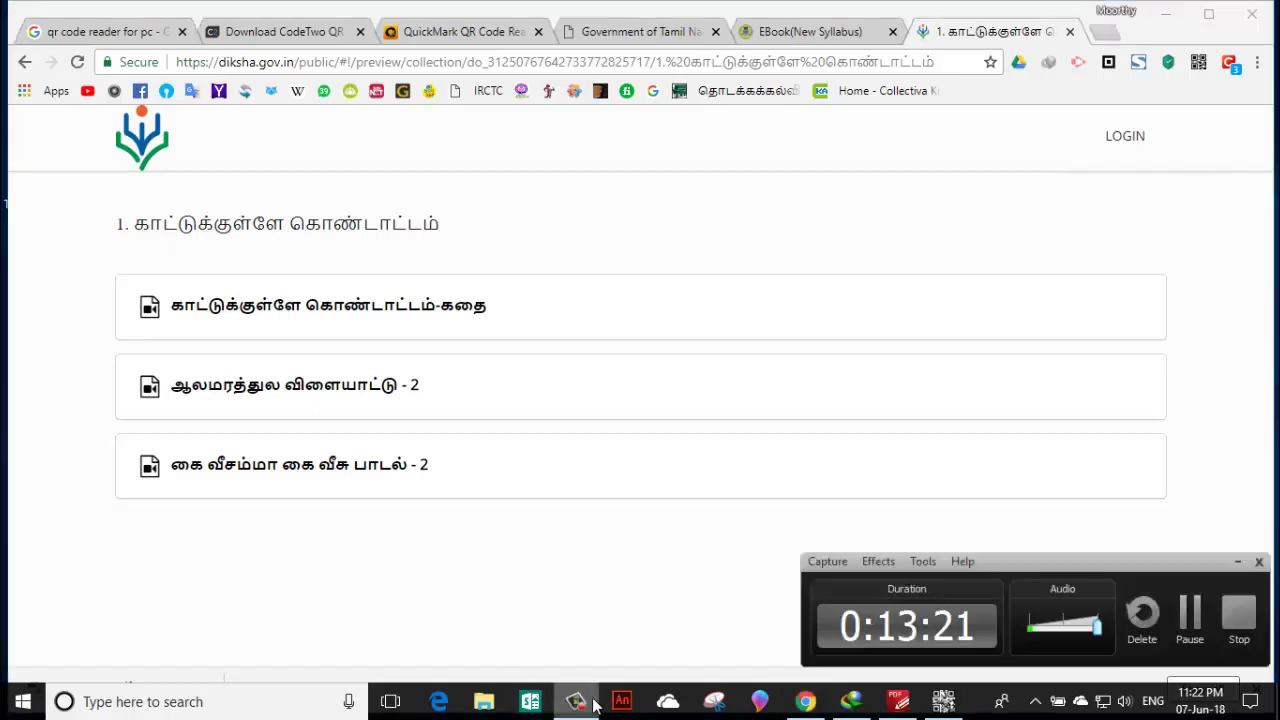
click(1190, 626)
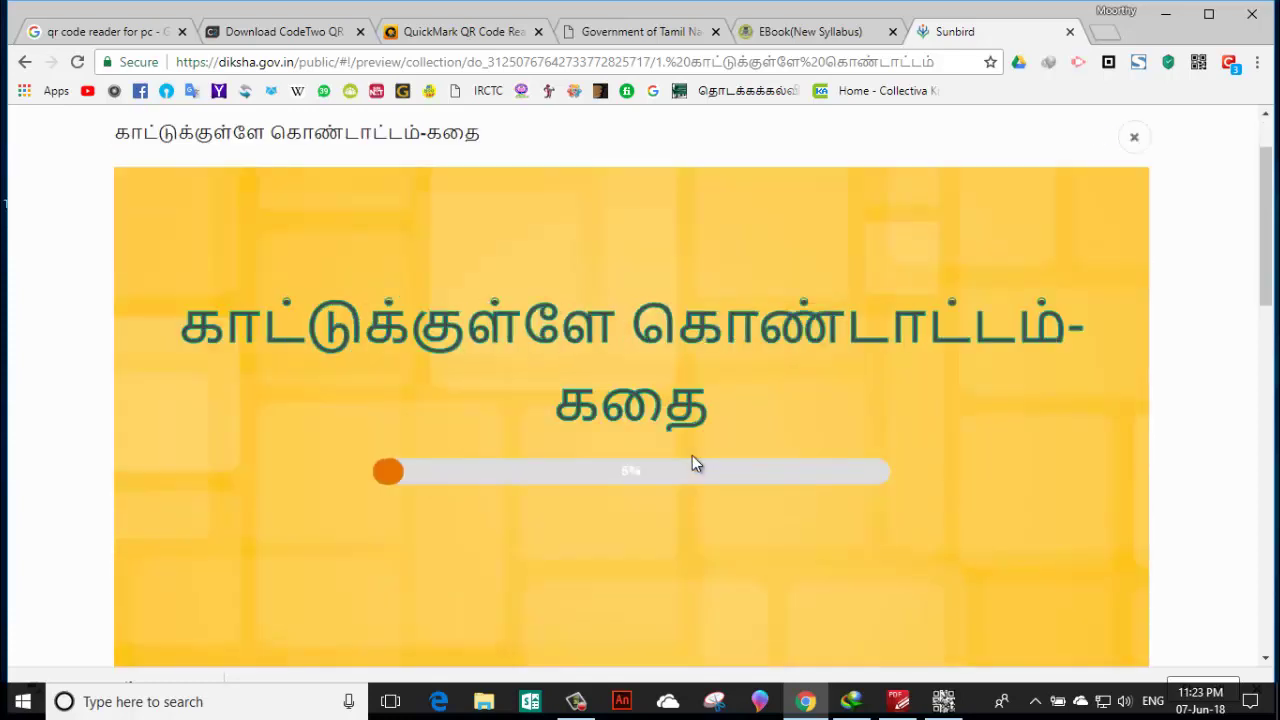
scroll(692, 455, down, 2)
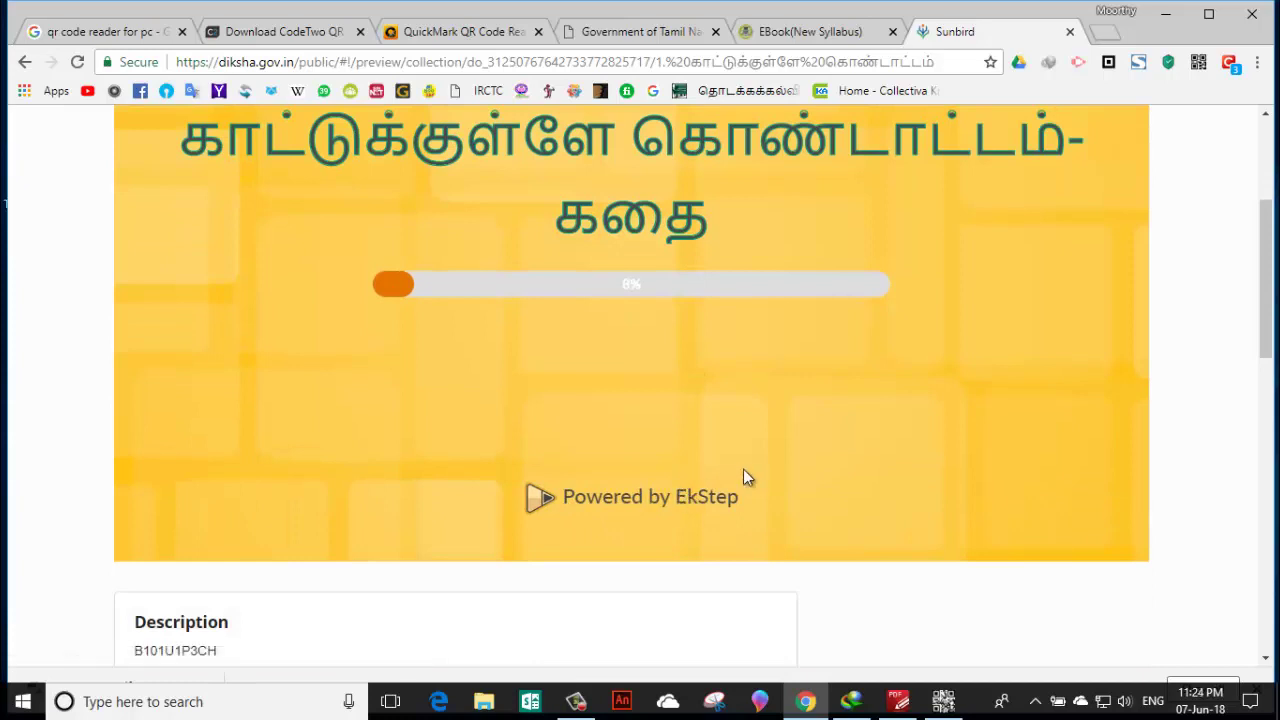
scroll(731, 471, up, 1)
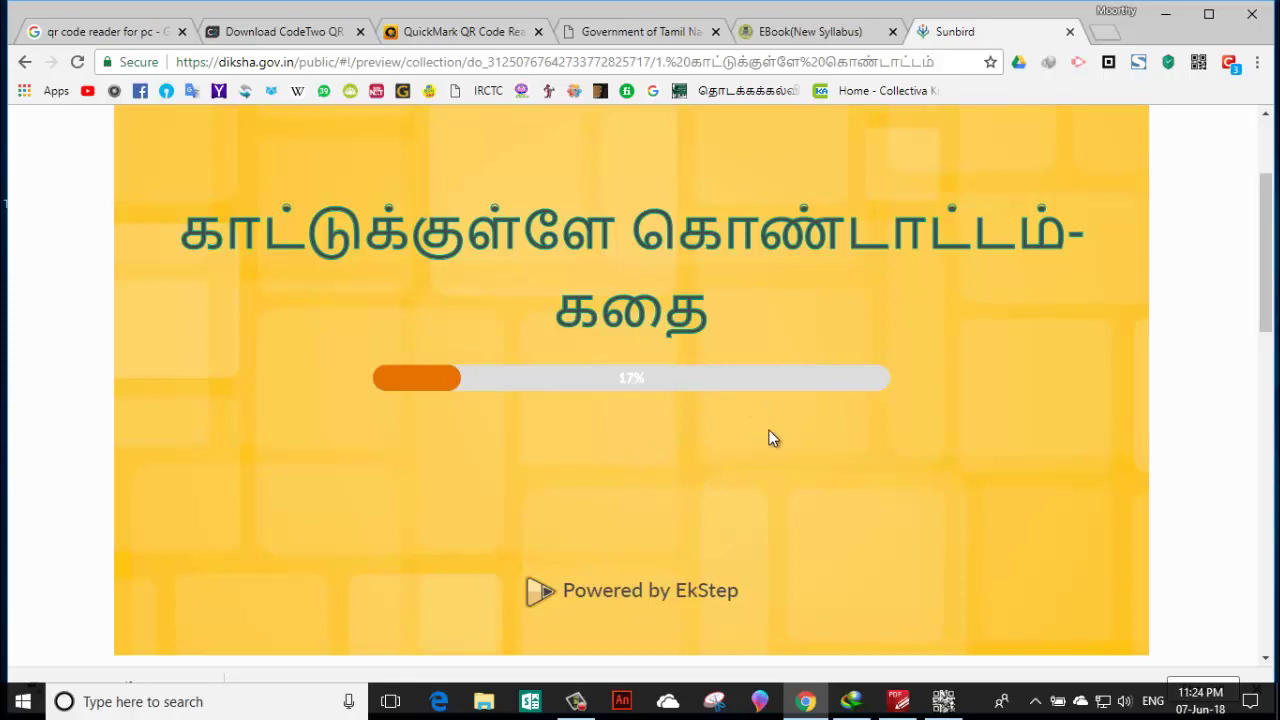
scroll(838, 432, up, 2)
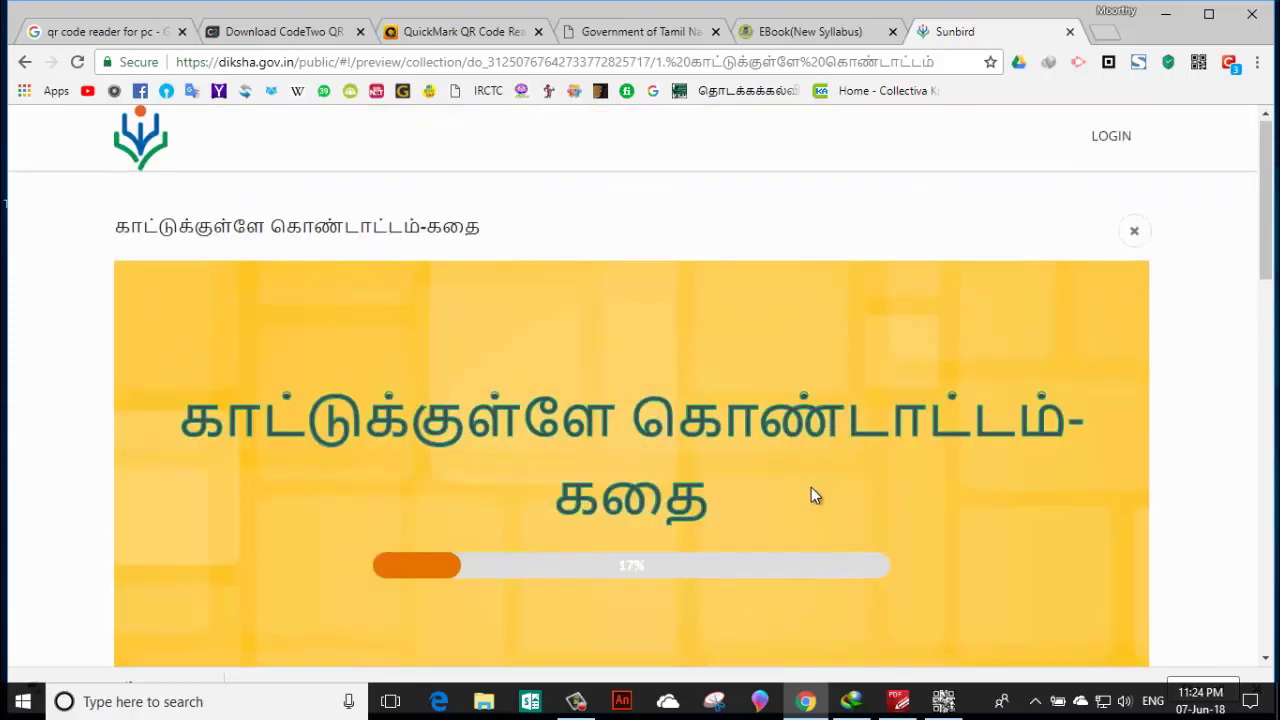
scroll(811, 489, down, 1)
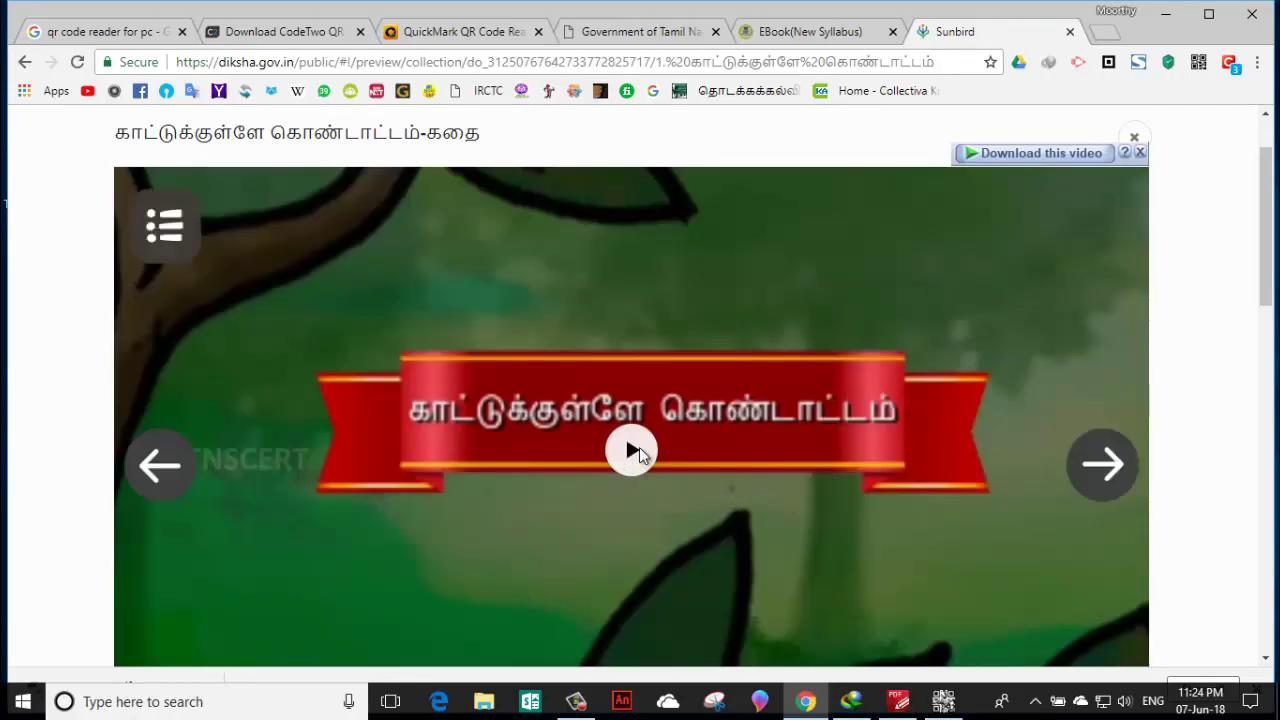
- Play the காட்டுக்குள்ளே கொண்டாட்டம் story video in the page's player
click(639, 447)
scroll(695, 437, down, 2)
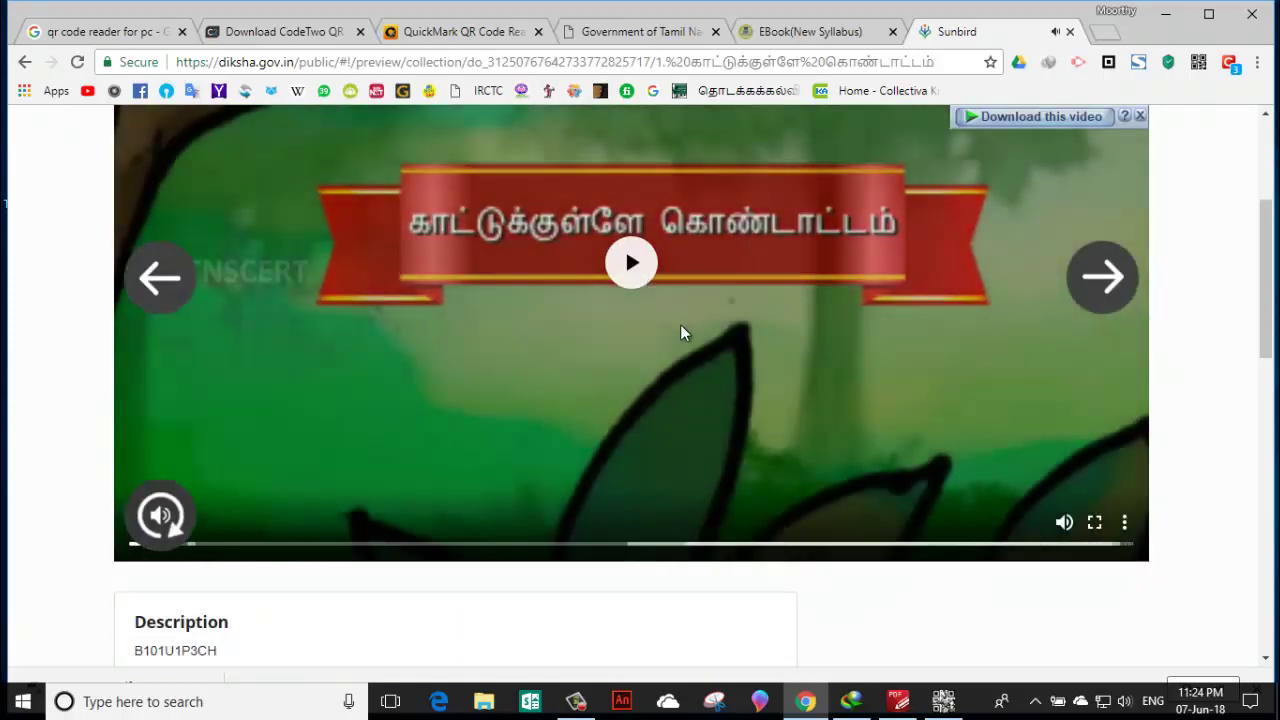
scroll(675, 402, up, 1)
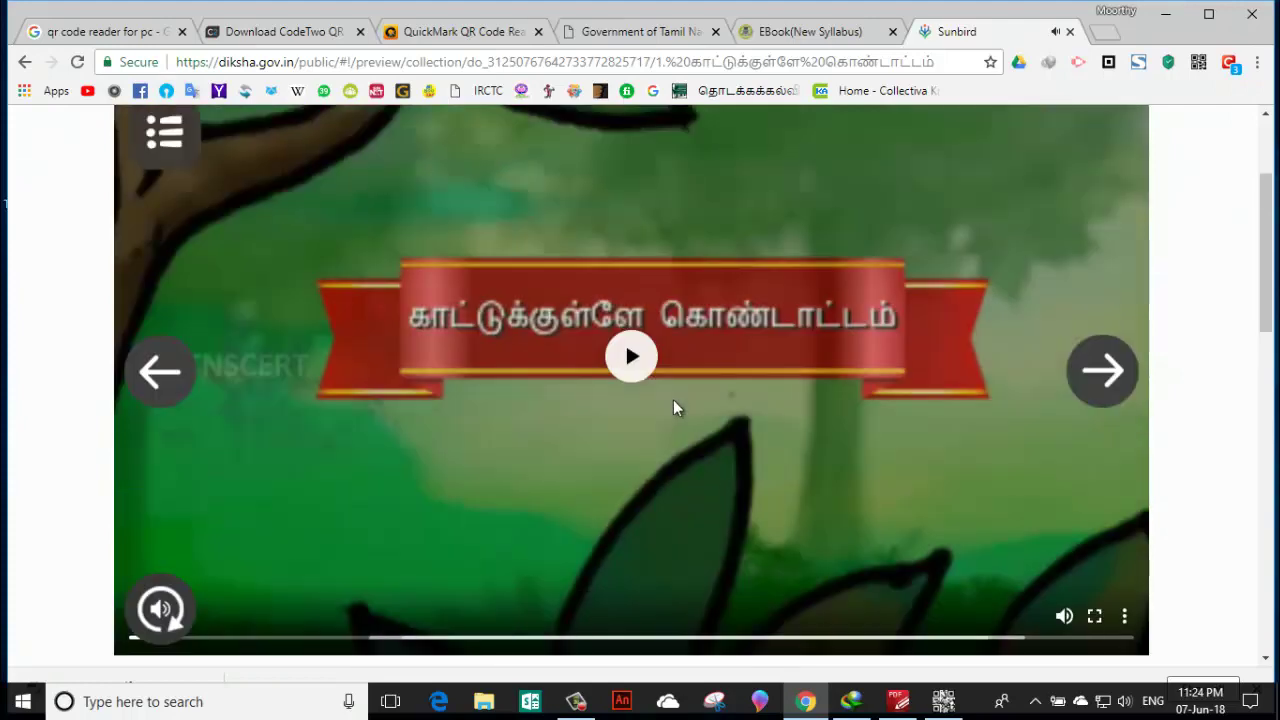
click(632, 358)
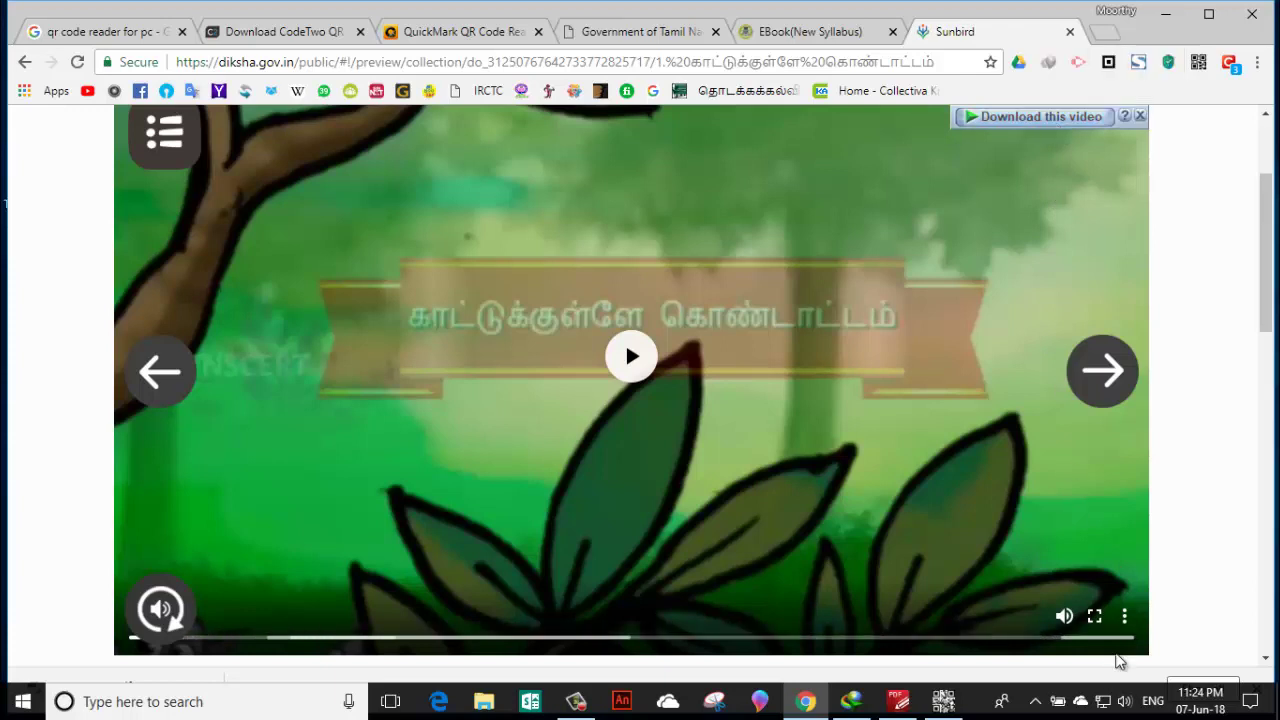
- Download the story video with Internet Download Manager as Downloads\Video\Sunbird.mp4 and minimise its progress window
click(1124, 618)
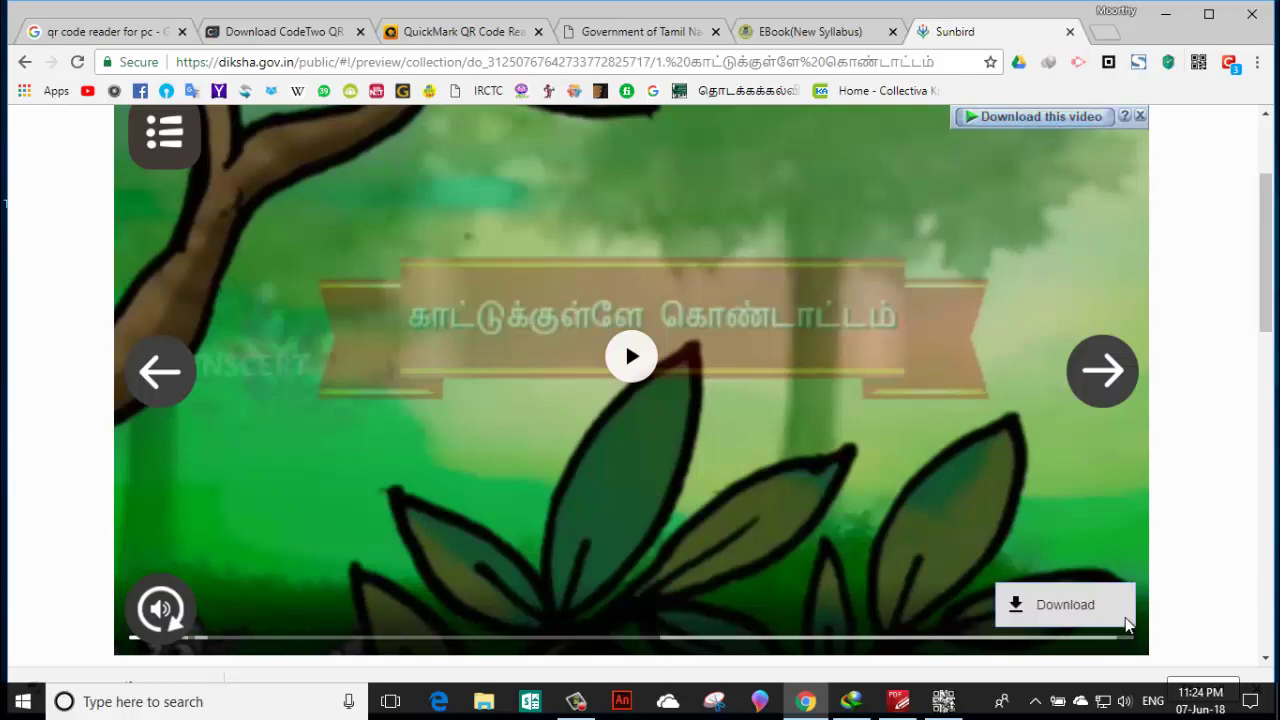
click(1061, 556)
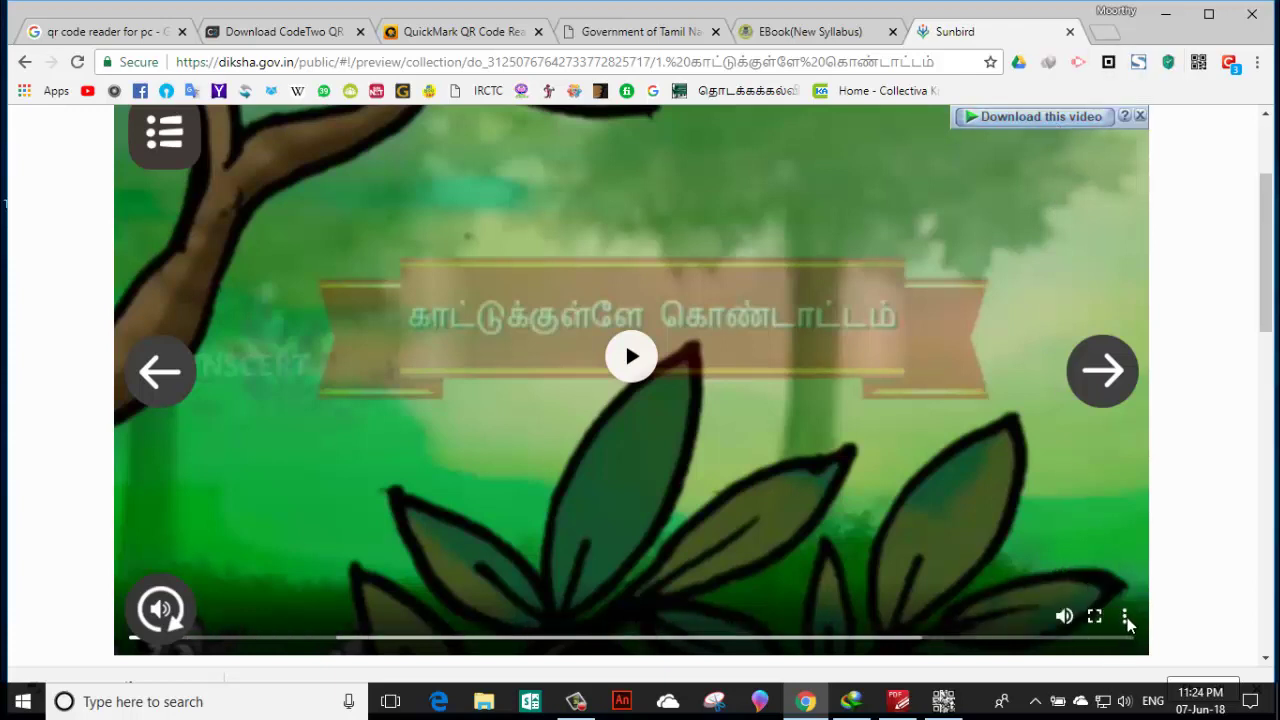
click(1124, 617)
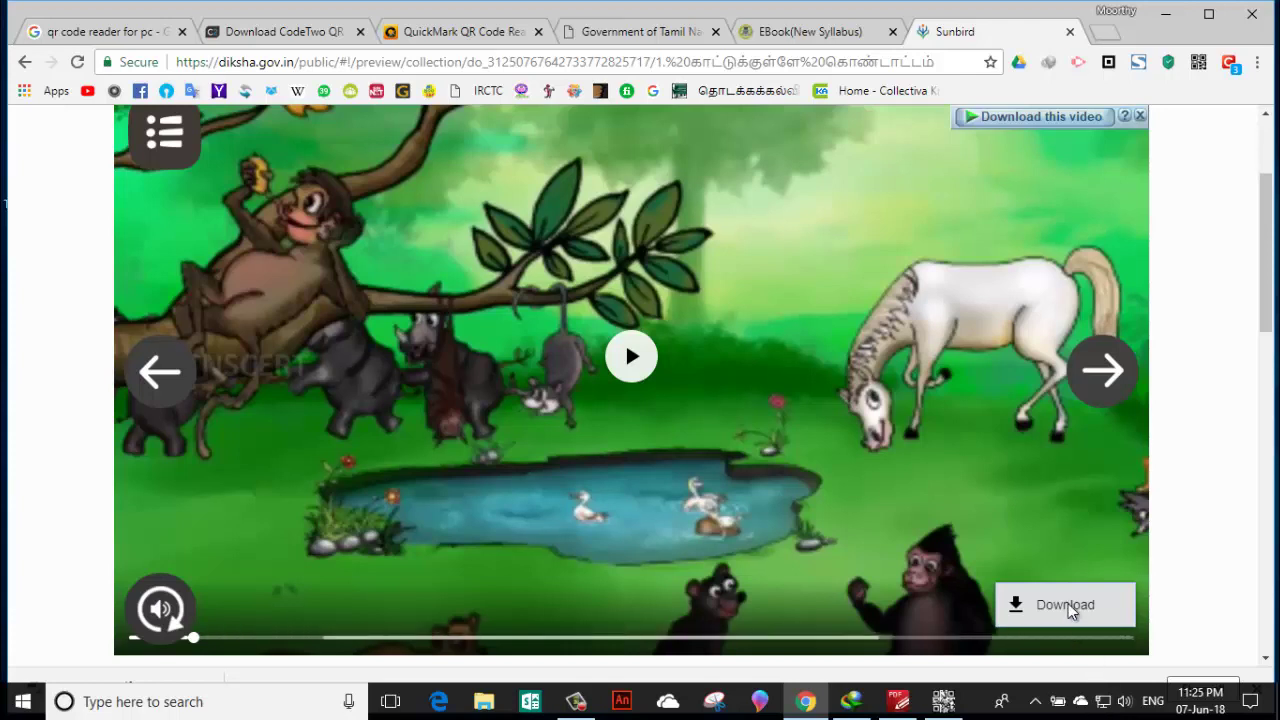
click(1014, 116)
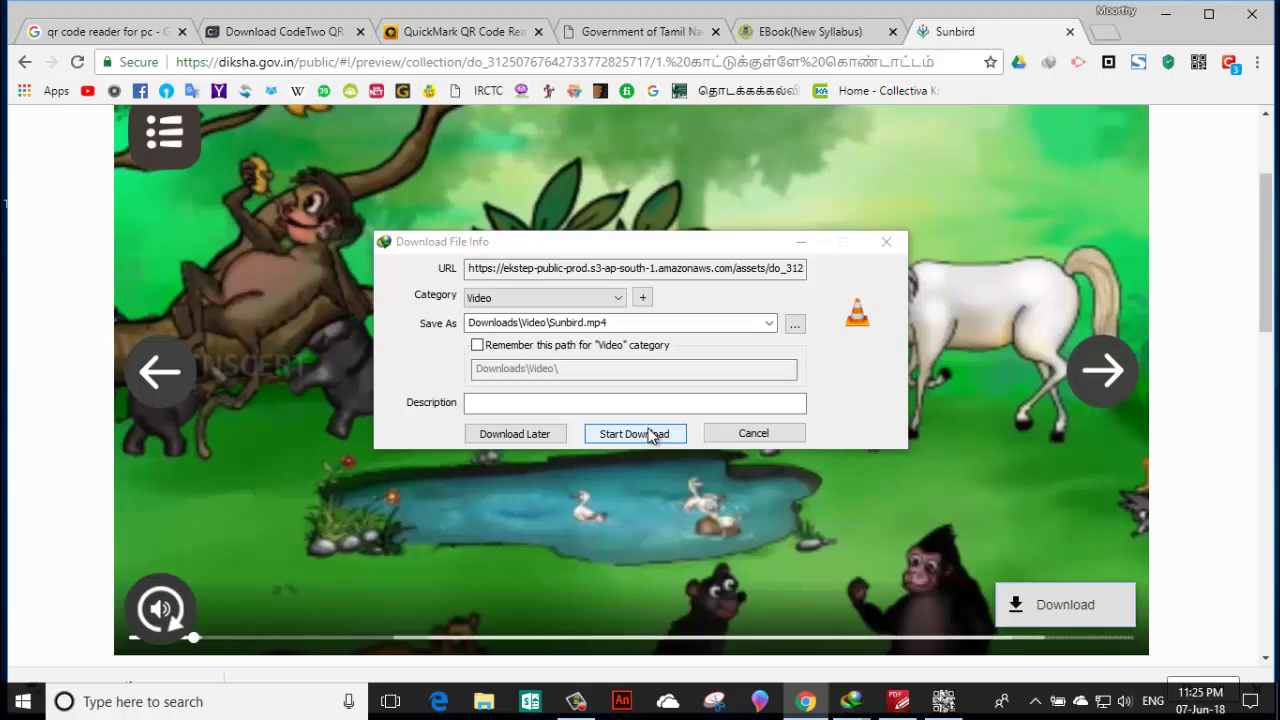
click(650, 433)
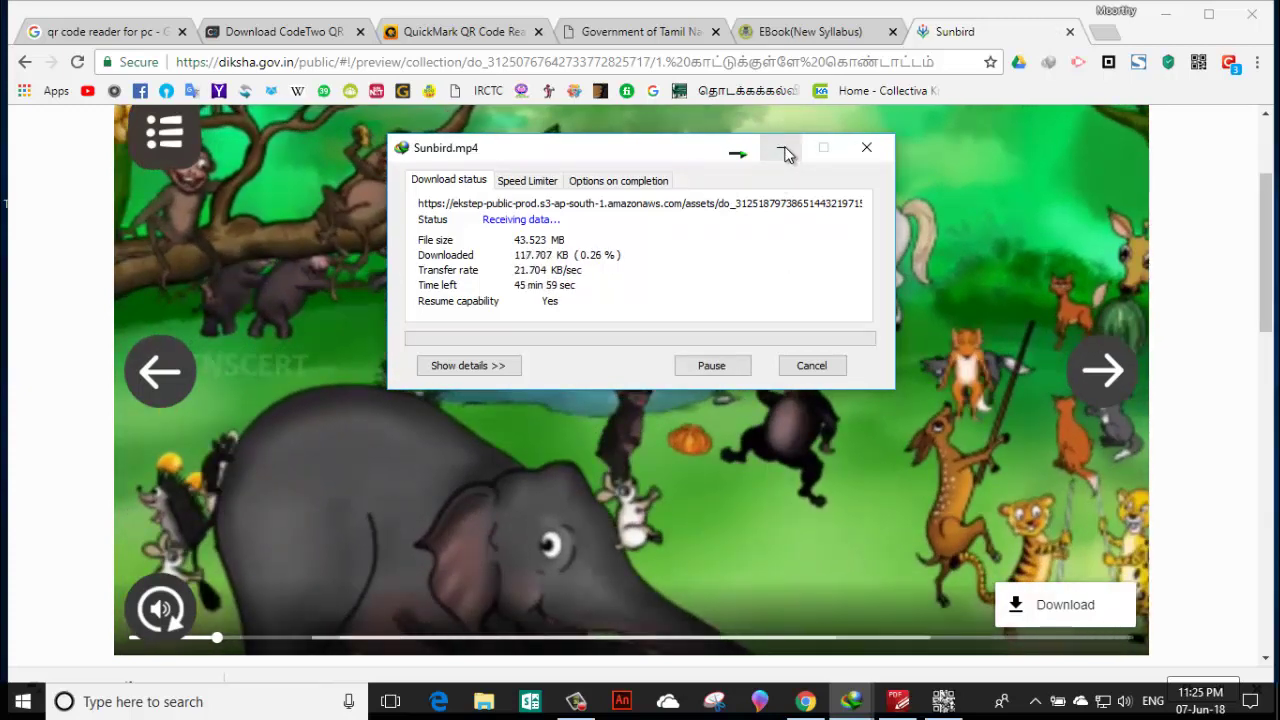
click(785, 150)
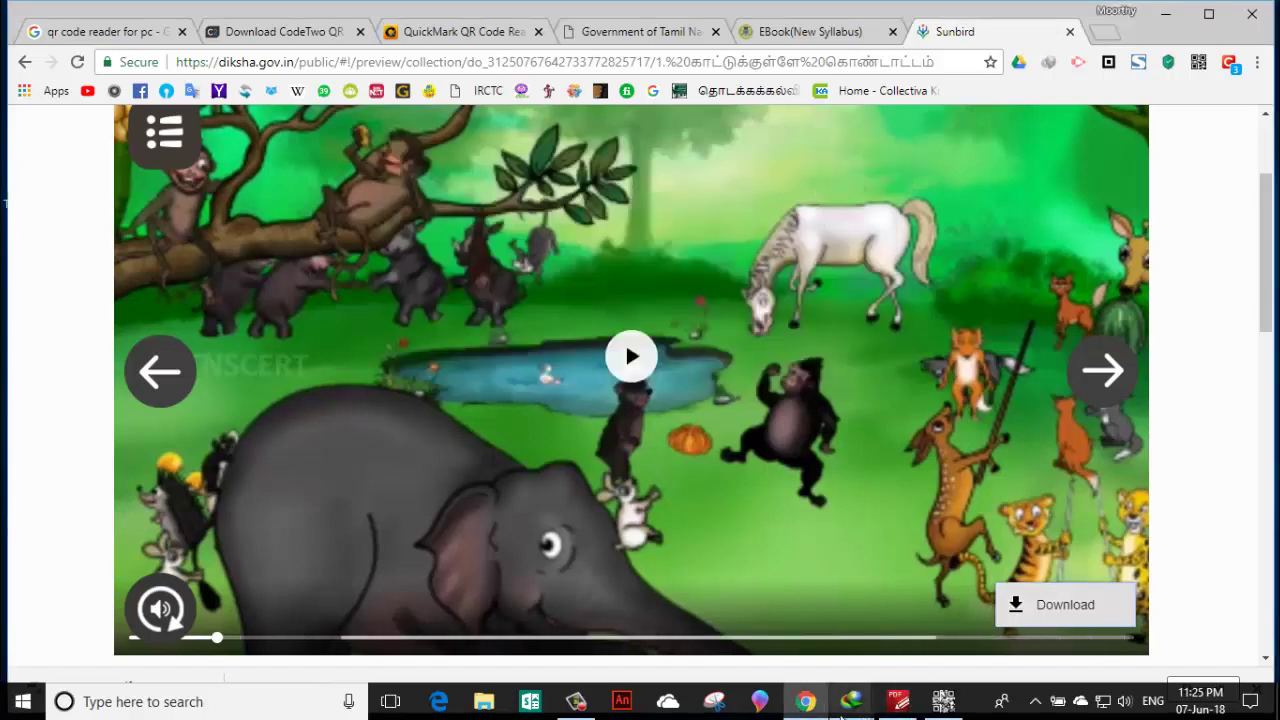
- Bring up the Sunbird.mp4 download status to check its progress, and minimise it again
mouse_move(851, 700)
click(897, 638)
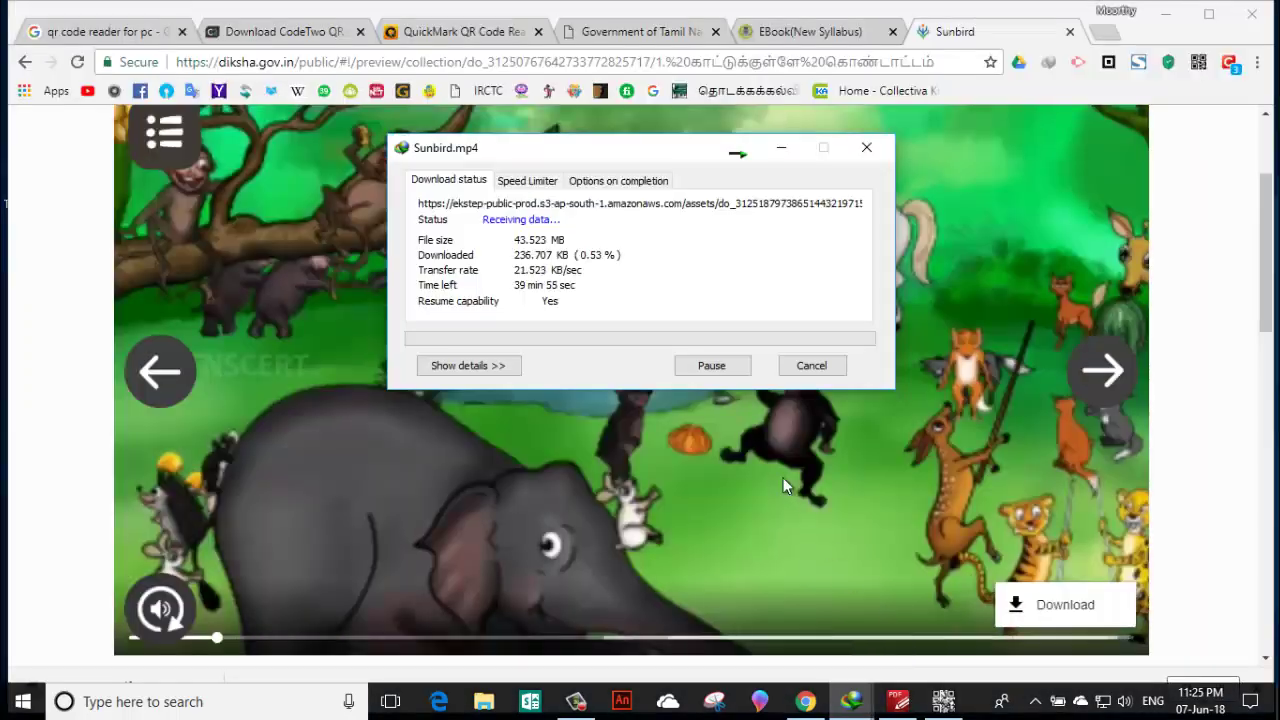
click(782, 153)
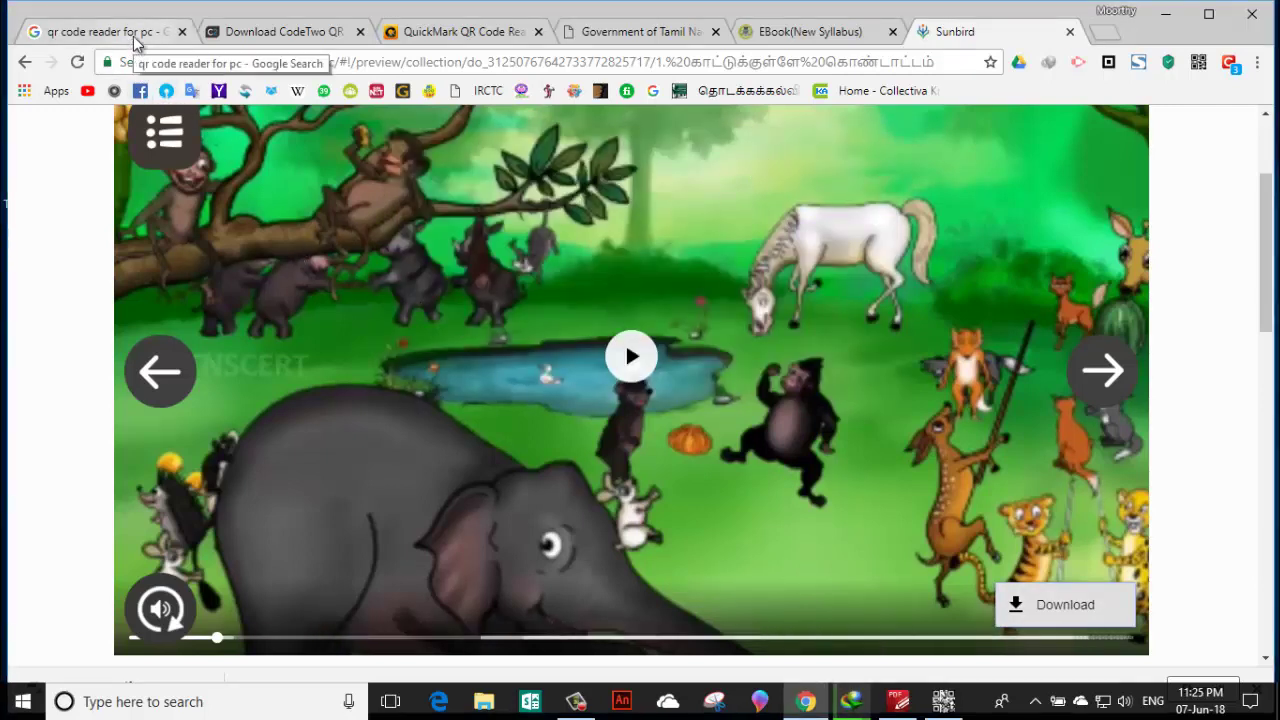
- Resume playback of the story video briefly and close its browser tab
click(820, 293)
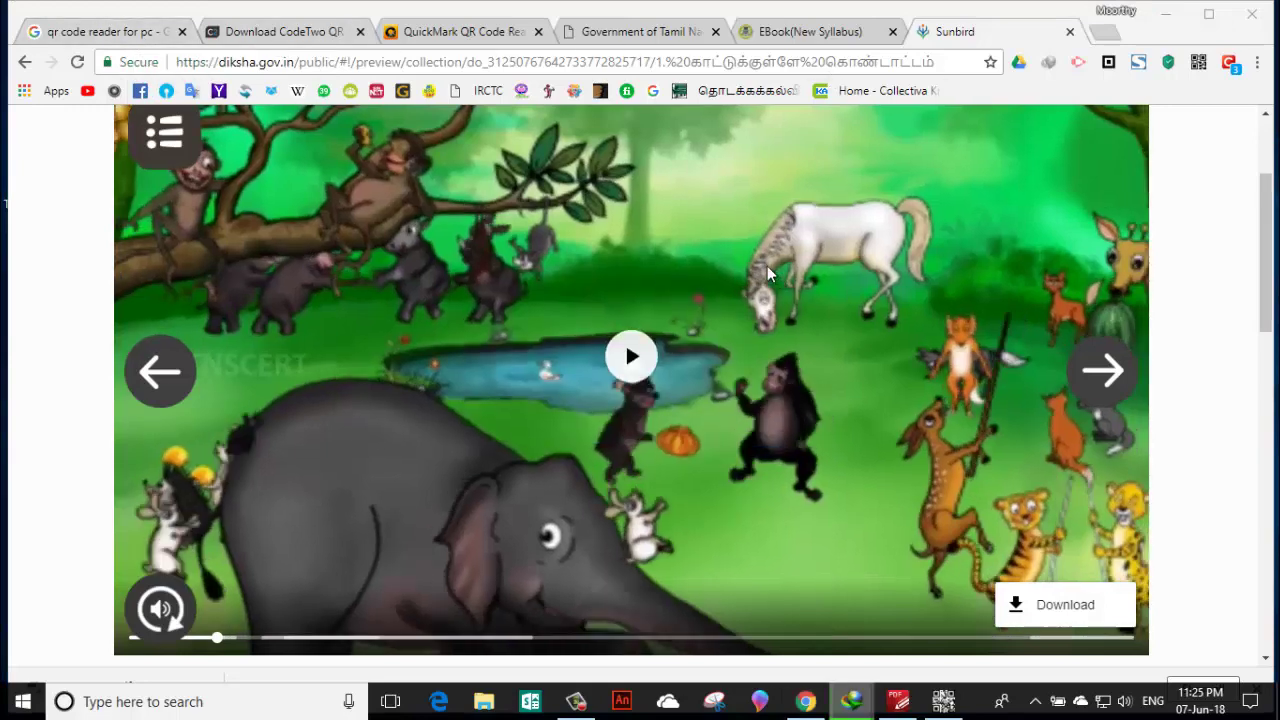
click(803, 236)
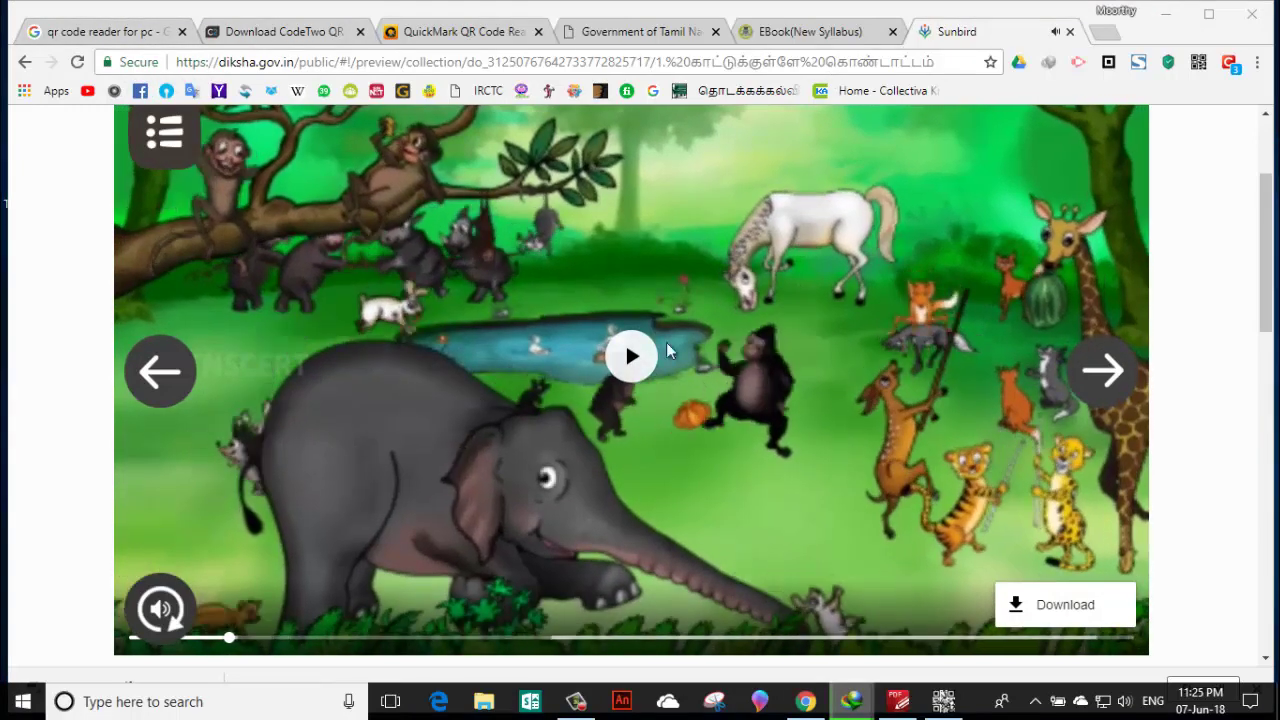
click(1070, 32)
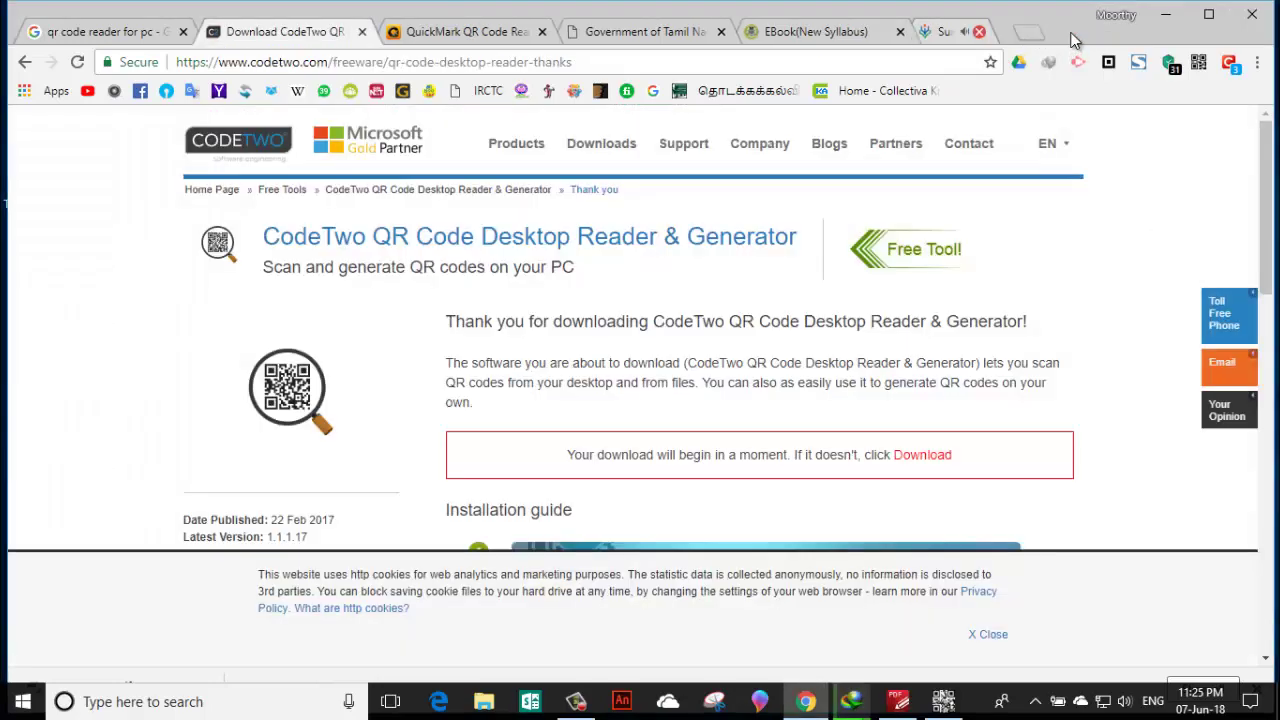
- Review the QR reader search results, the CodeTwo download page and the QuickMark for PC page
click(152, 37)
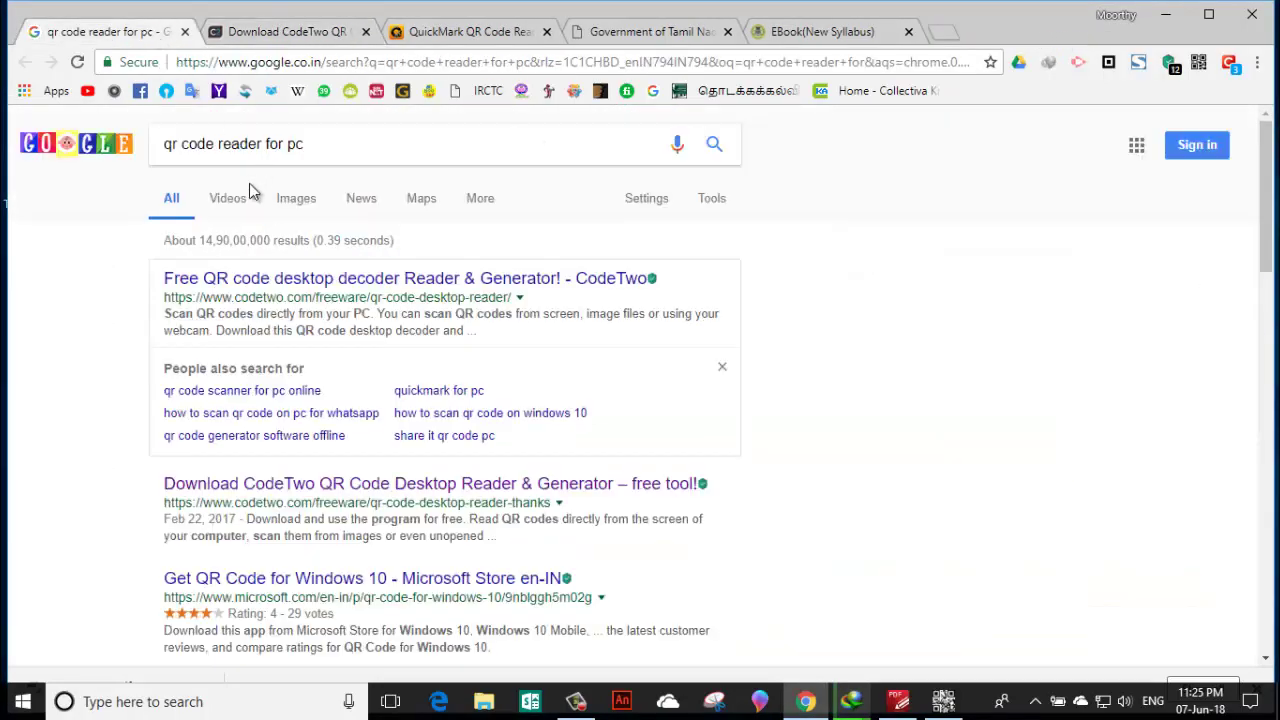
click(291, 28)
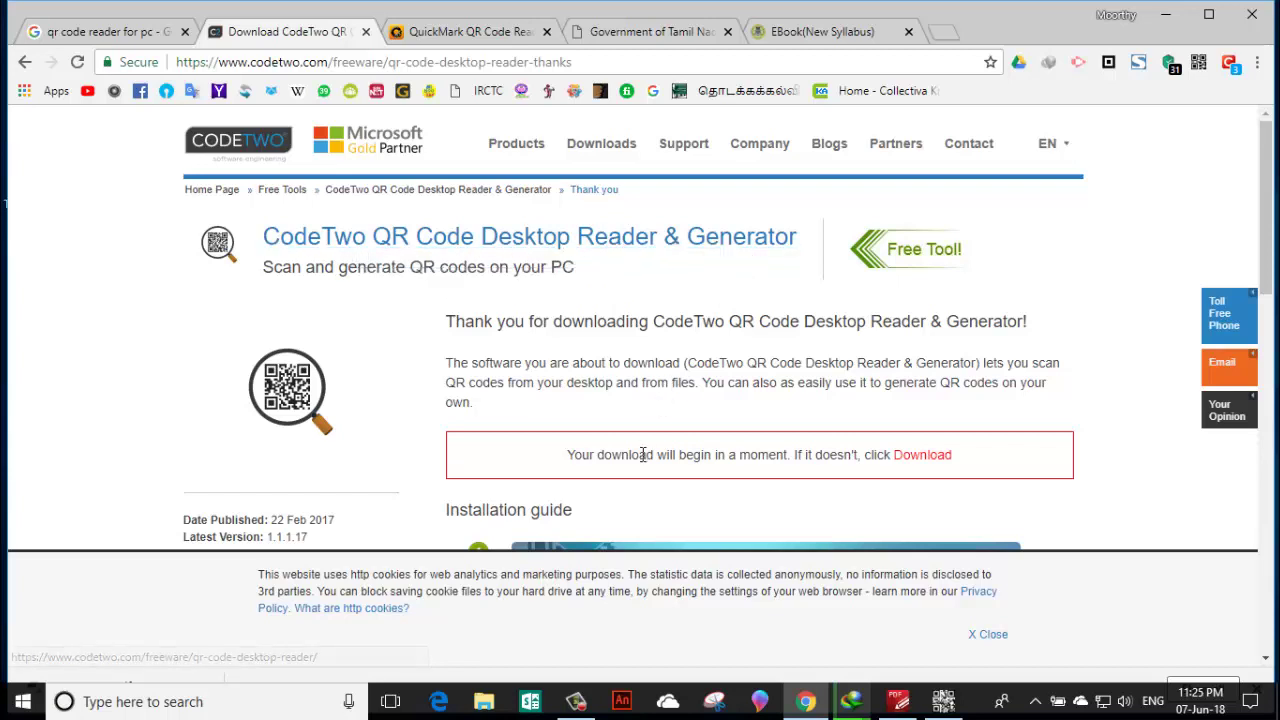
click(456, 33)
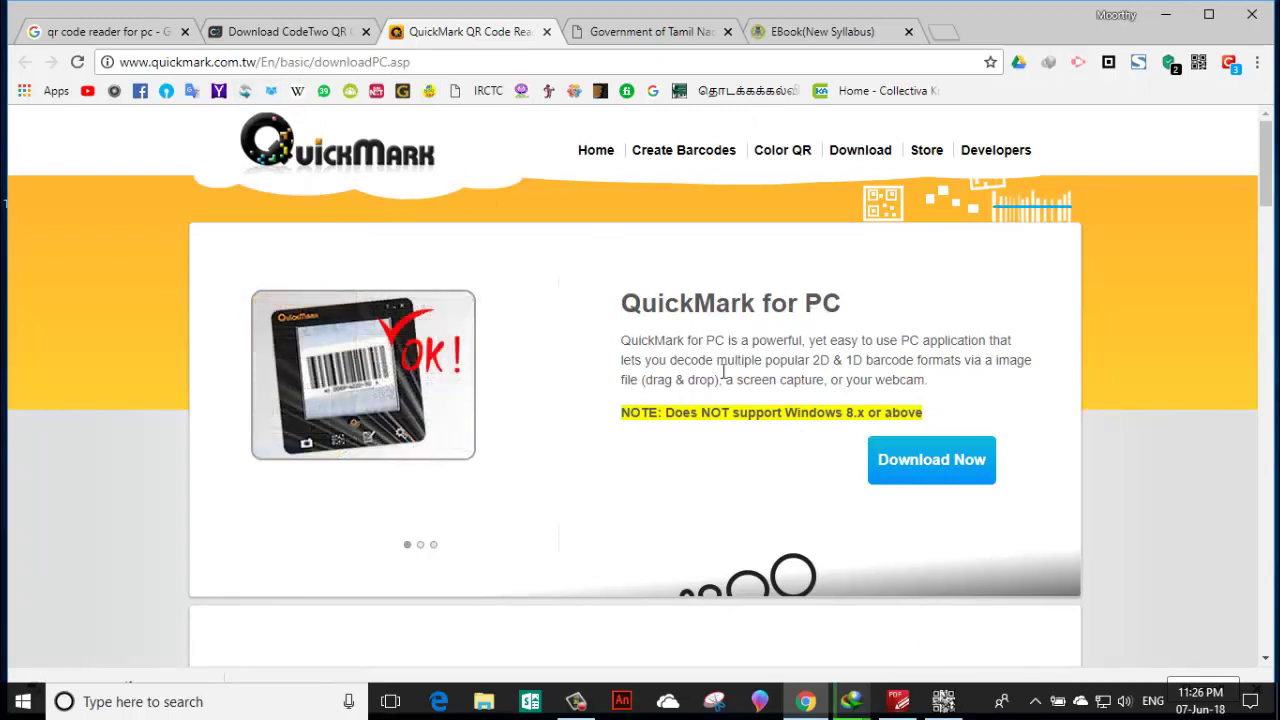
- Try to request the QuickMark for PC download through the "I'm not a robot" check, and look over the product overview
click(918, 466)
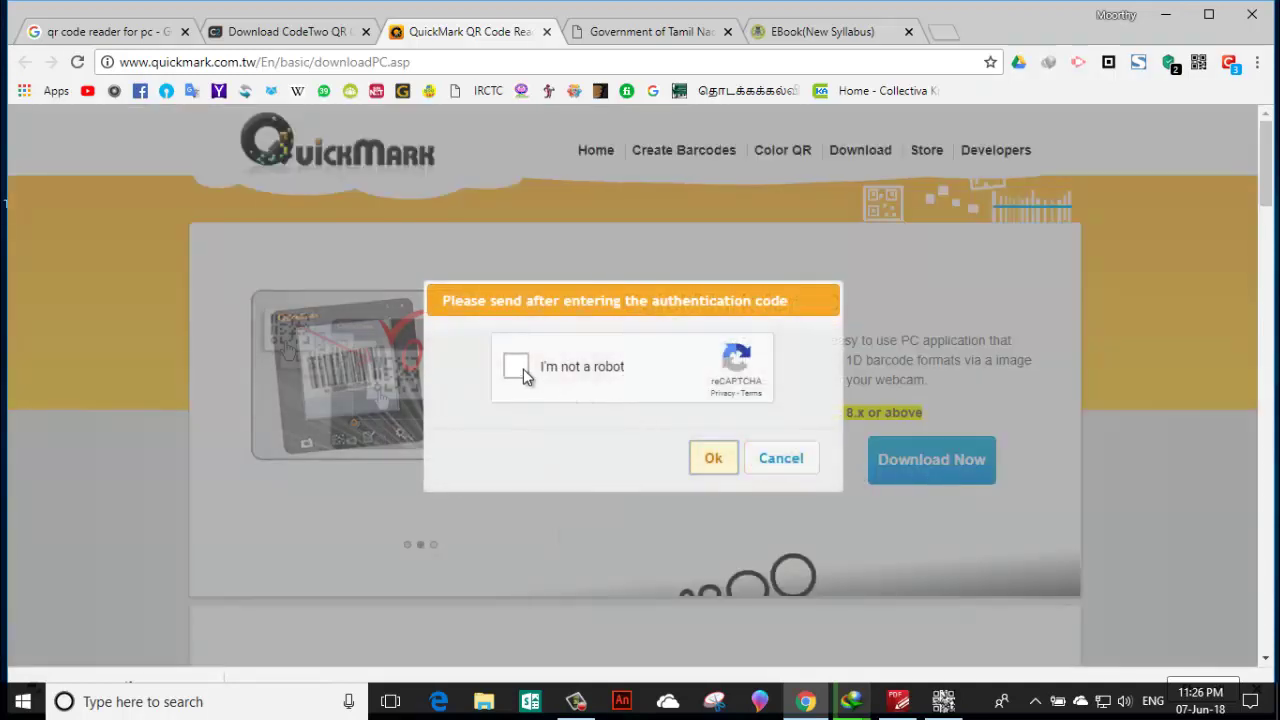
click(523, 368)
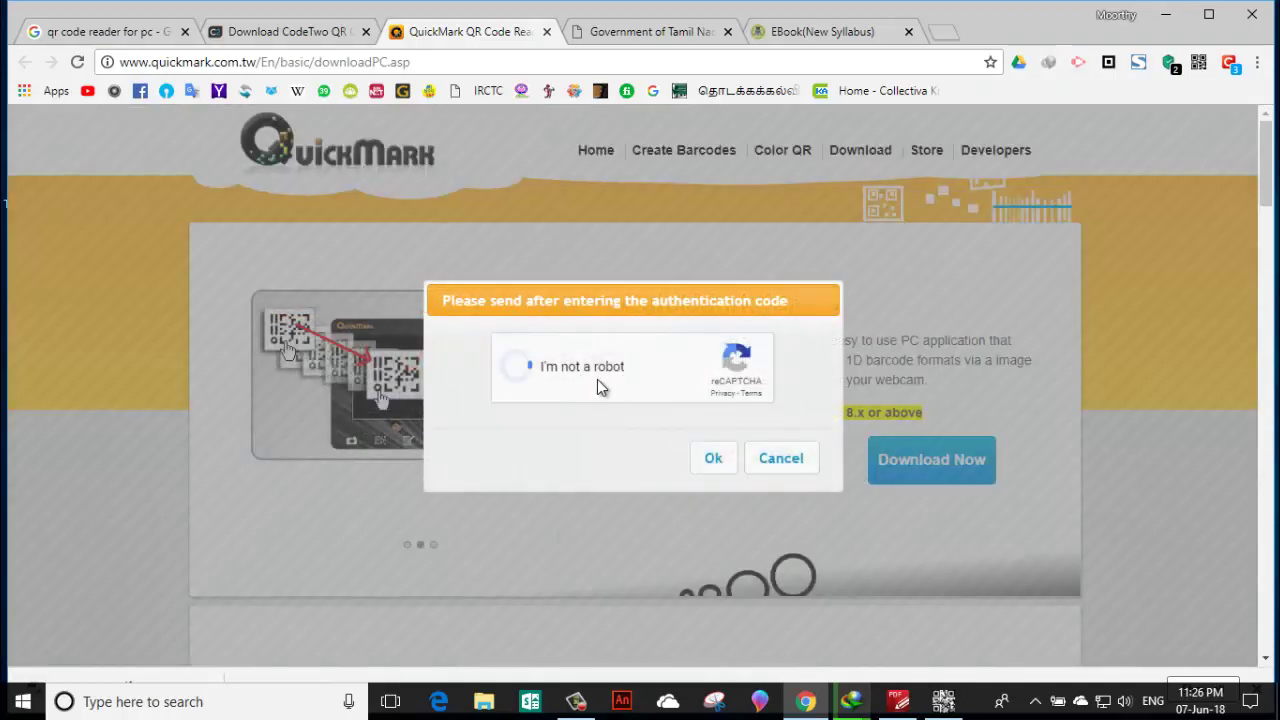
click(710, 458)
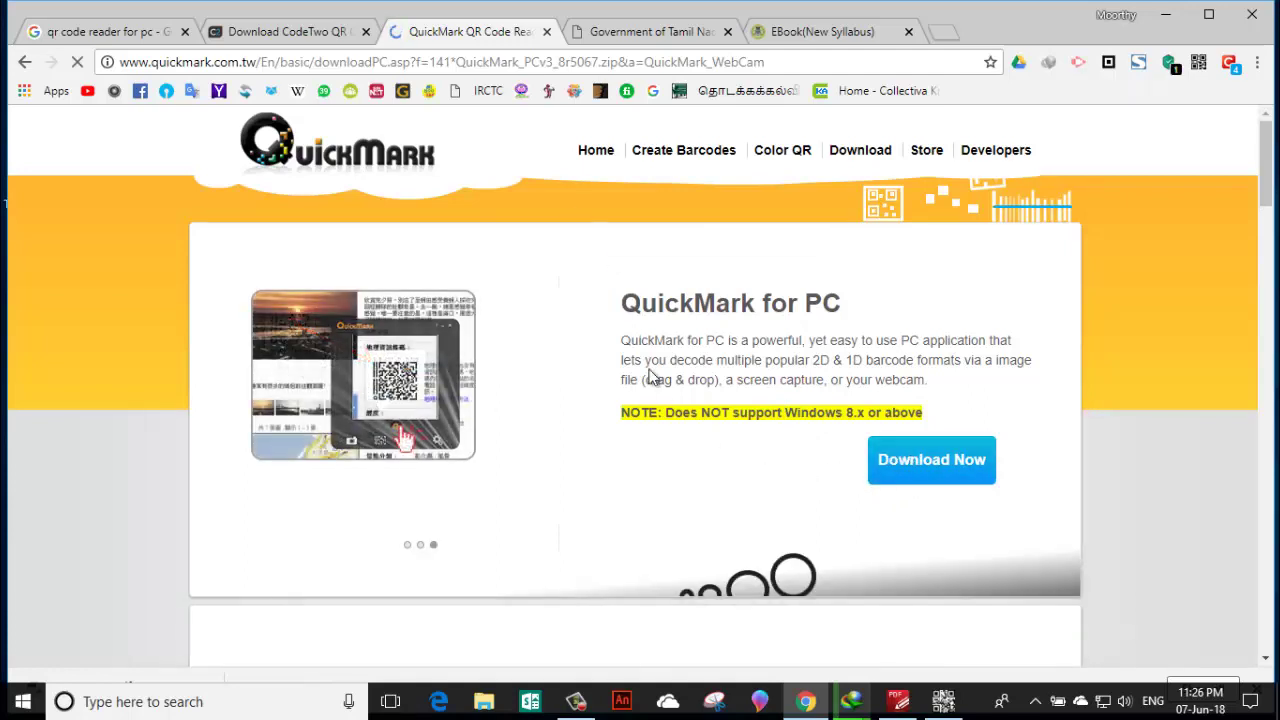
scroll(645, 452, down, 3)
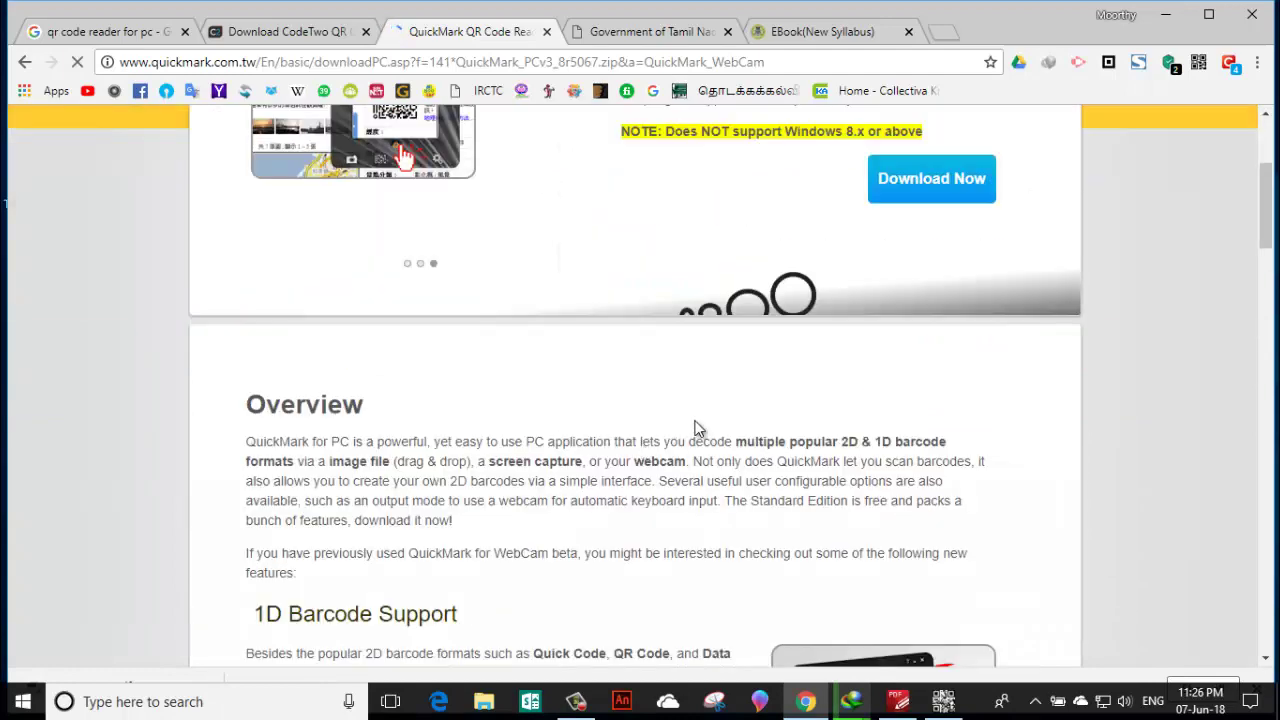
scroll(691, 426, down, 3)
scroll(691, 426, up, 5)
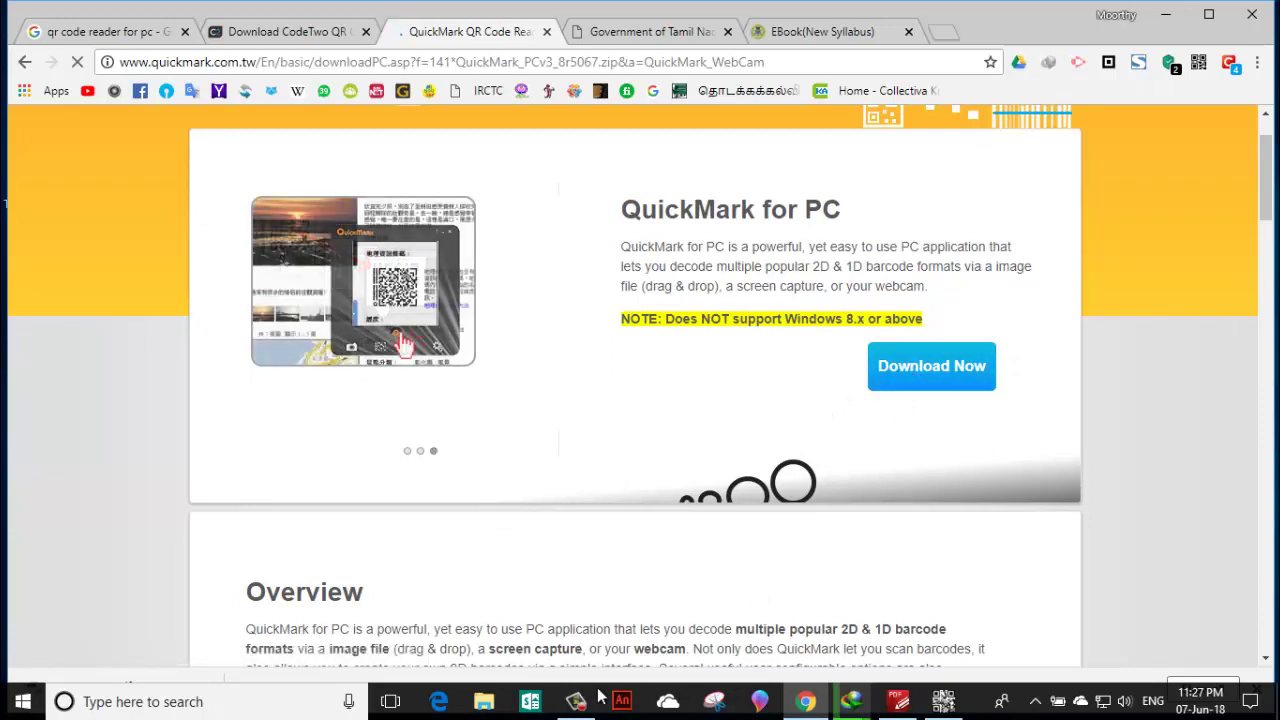
- Request the QuickMark for PC download again and start saving QuickMark_PCv3_8r5067.zip to Downloads\Compressed
click(924, 377)
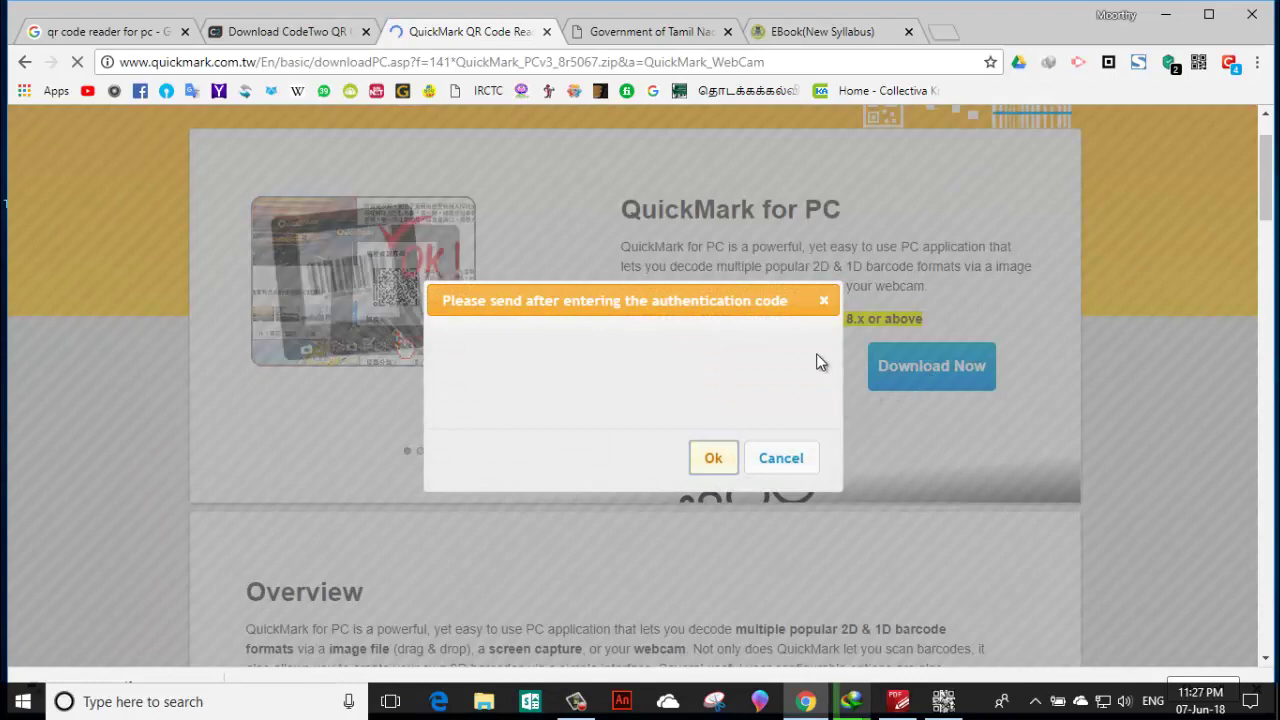
click(789, 458)
click(909, 381)
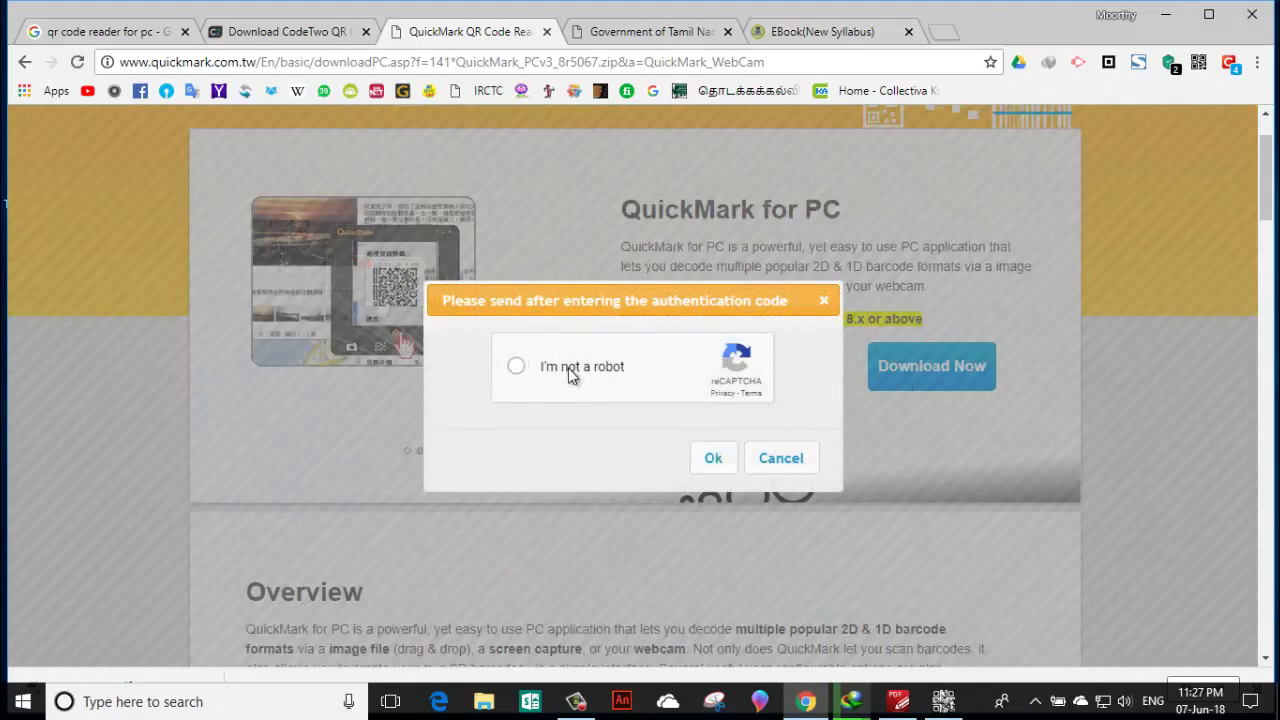
click(714, 463)
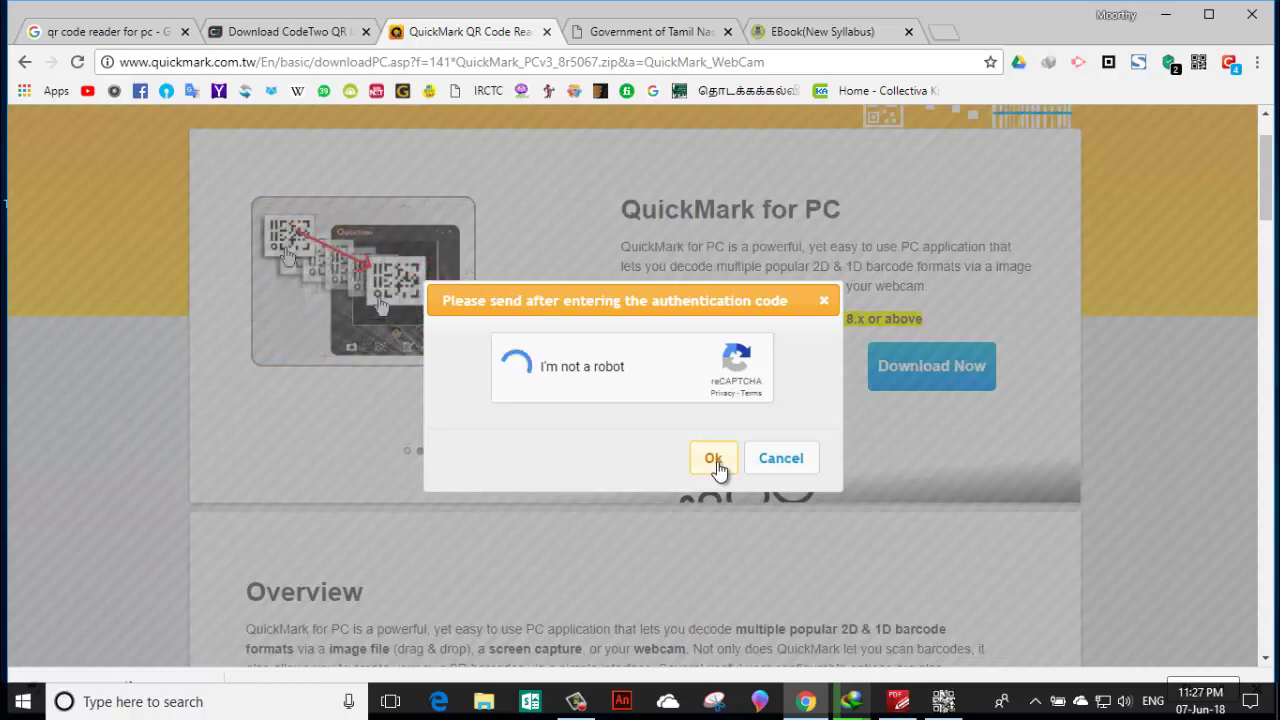
click(714, 462)
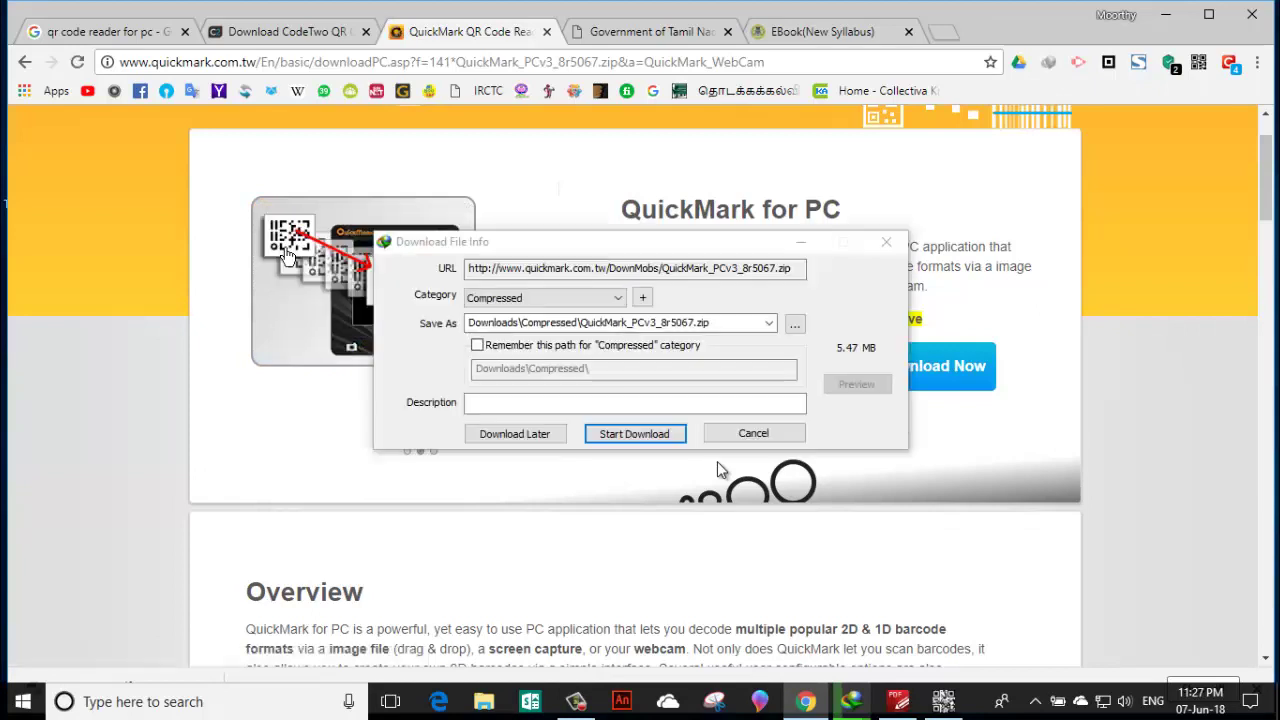
click(623, 433)
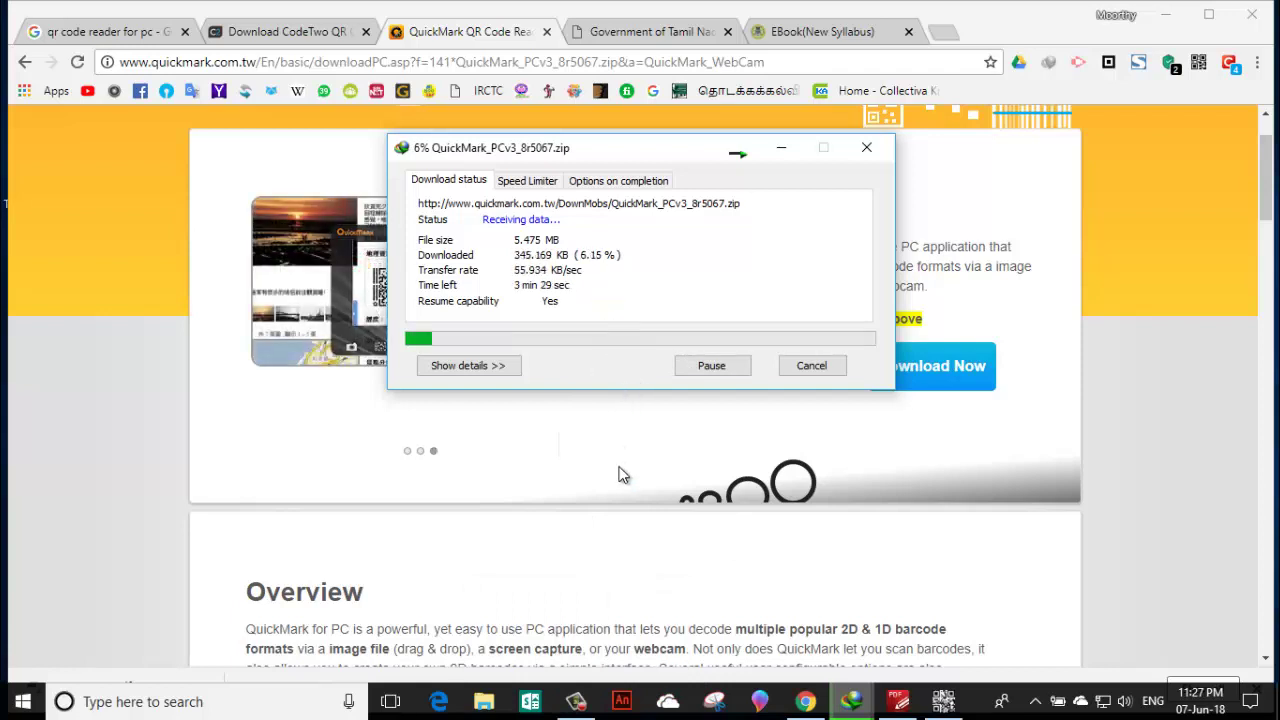
click(575, 701)
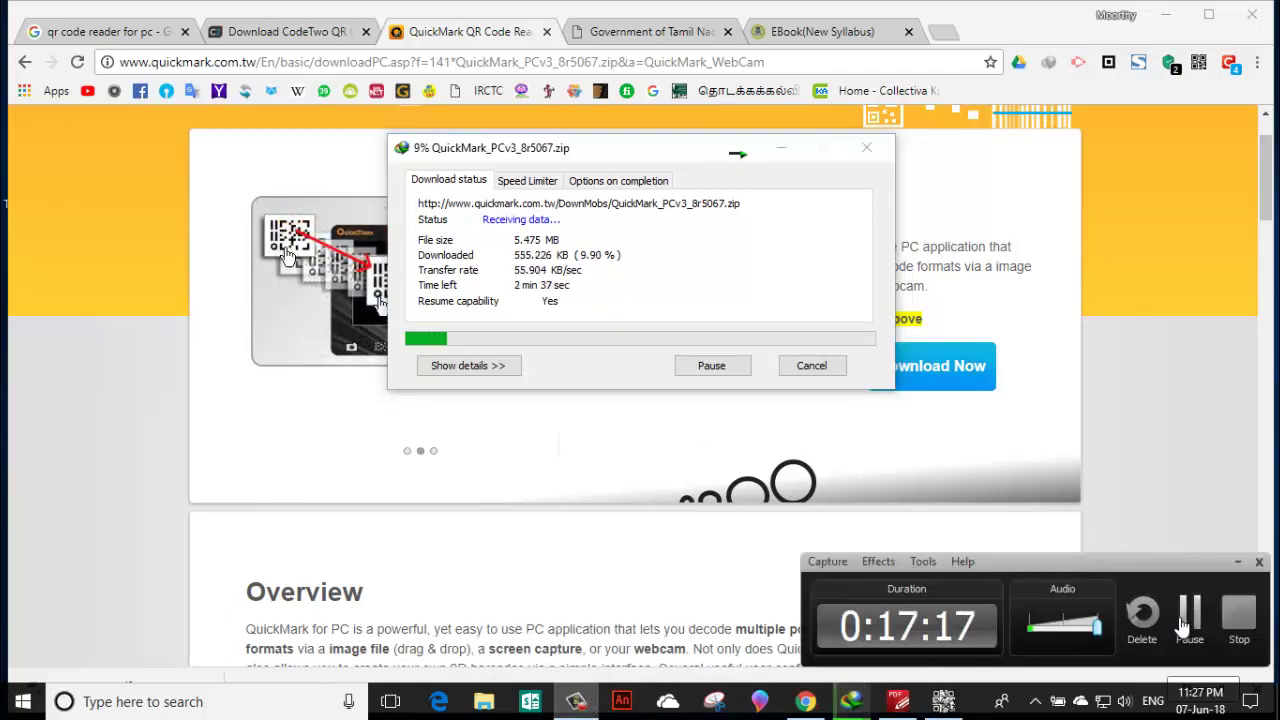
- Open the downloaded QuickMark_PCv3_8r5067.zip archive from the Internet Download Manager list
click(1189, 612)
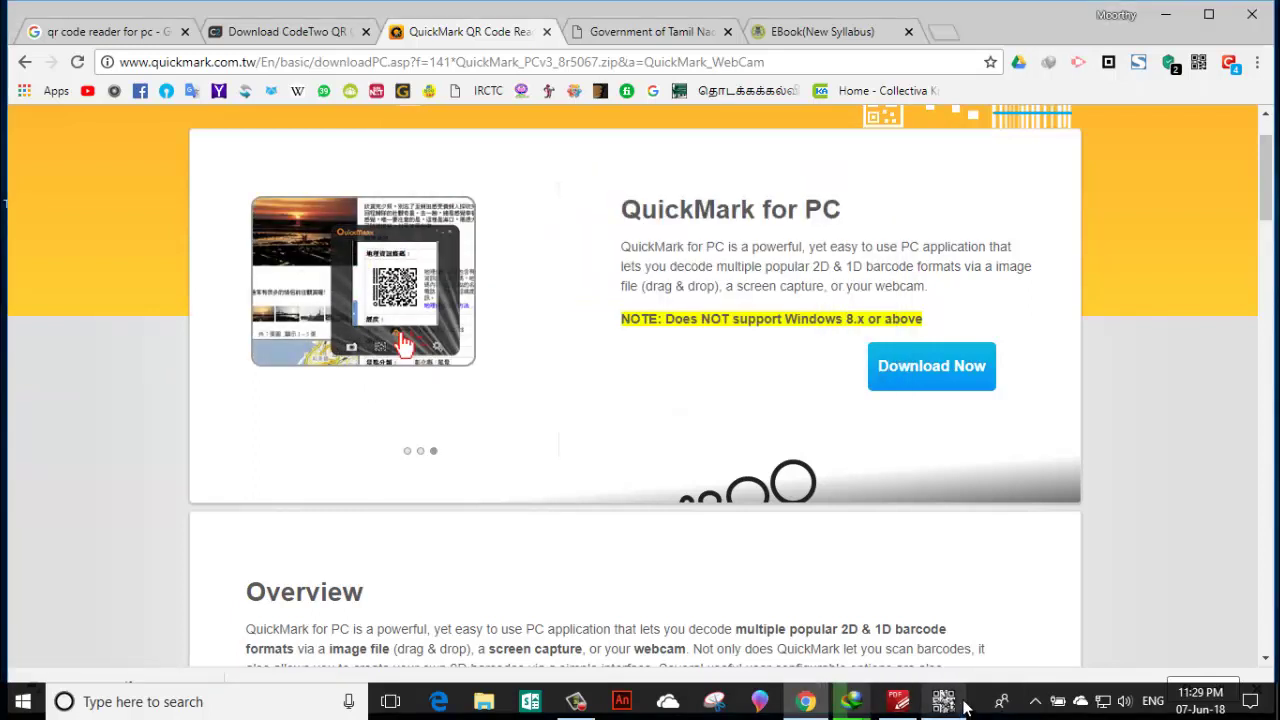
click(868, 712)
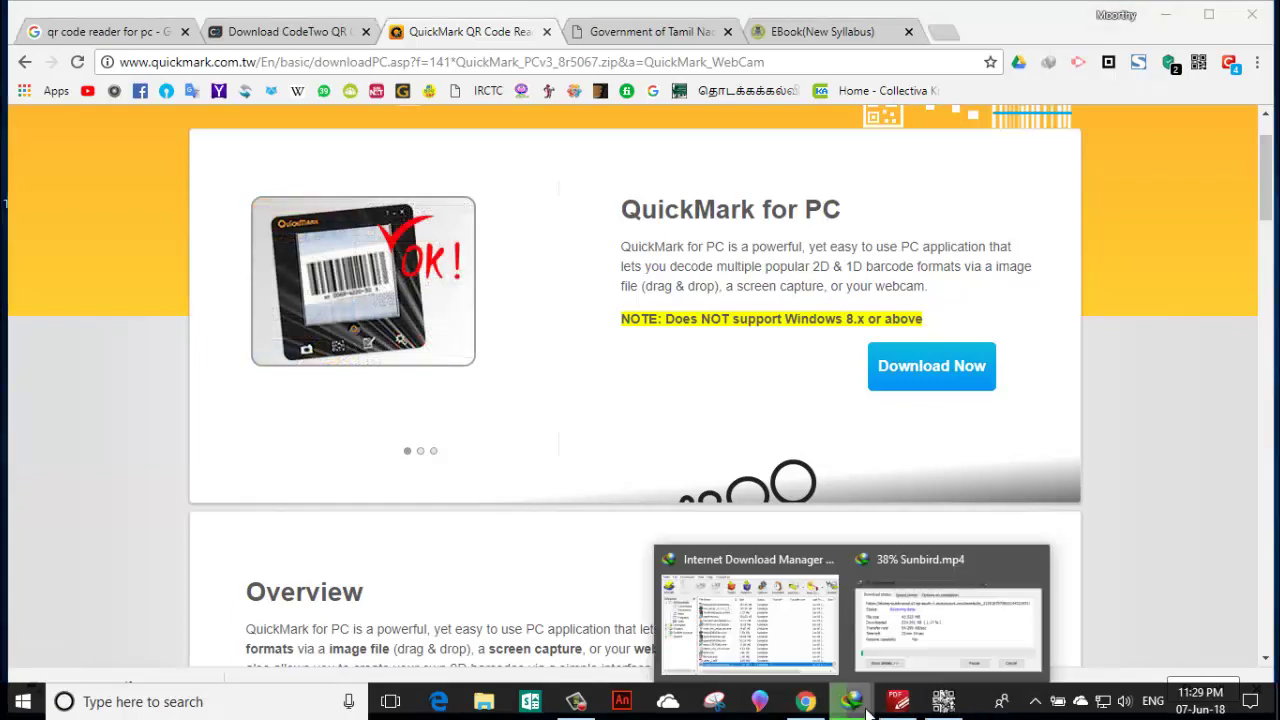
click(808, 666)
scroll(511, 623, down, 1)
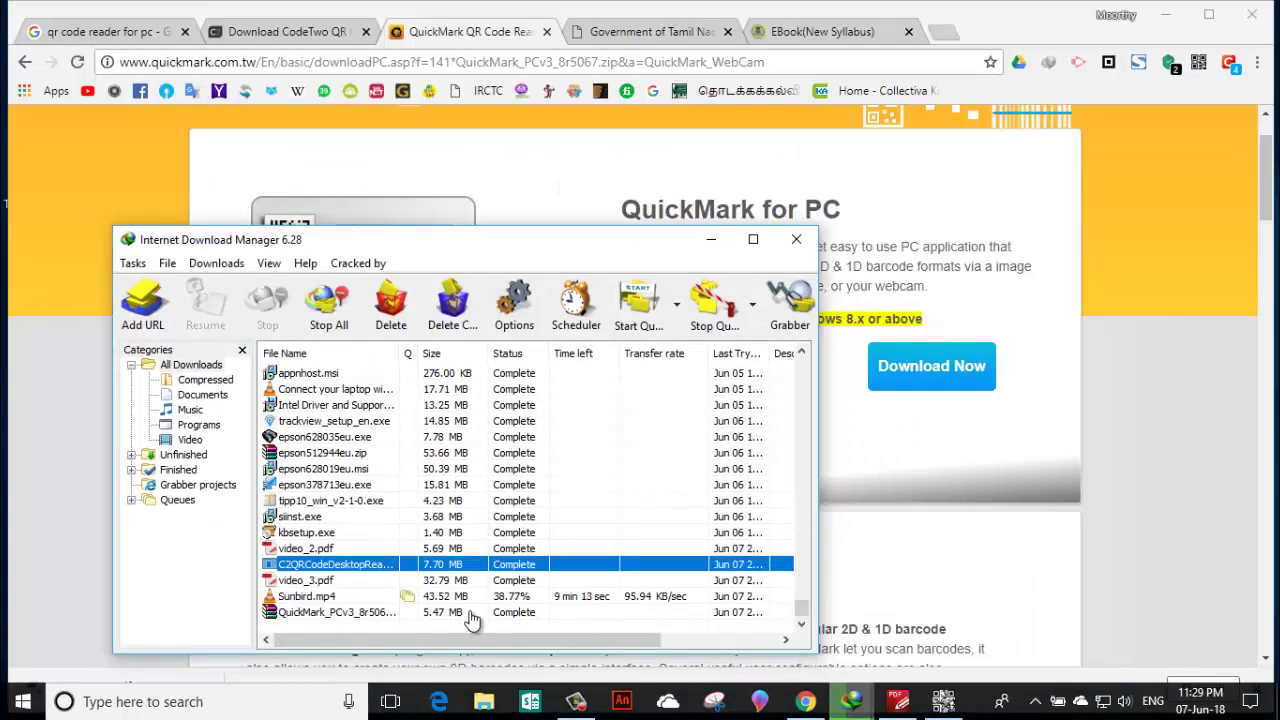
double_click(468, 613)
click(517, 624)
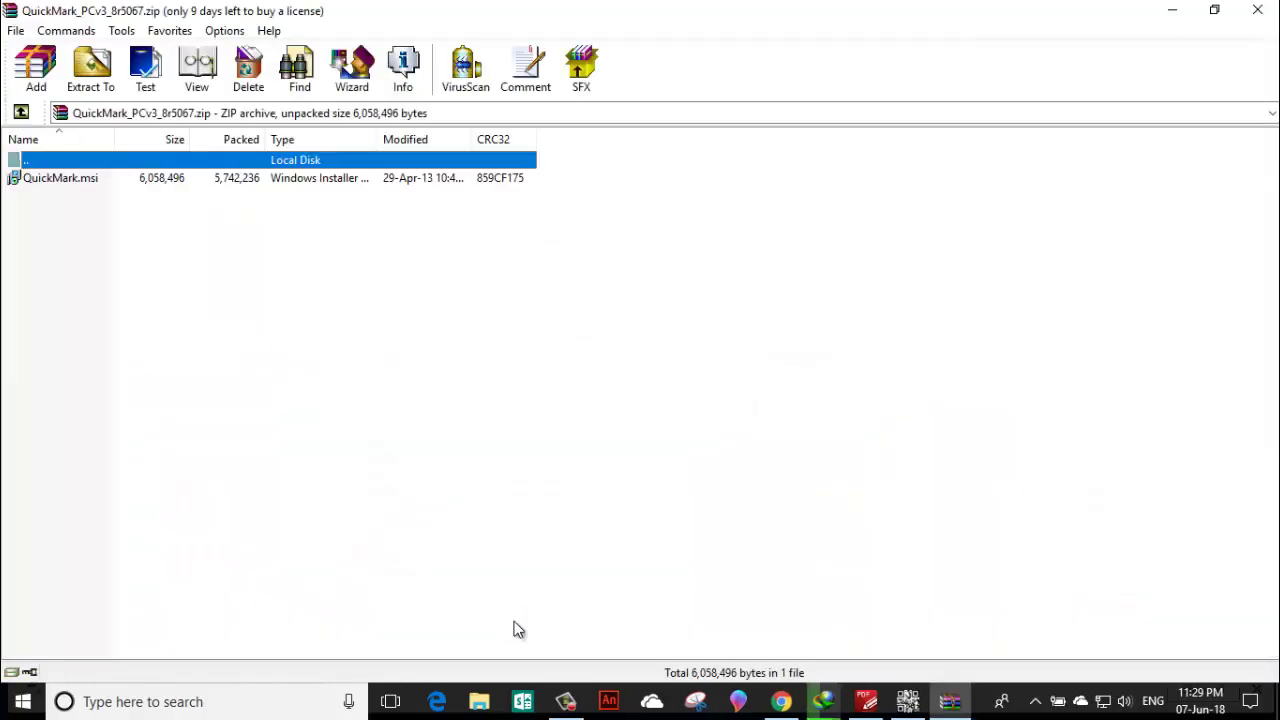
- Run QuickMark.msi from the archive, install QuickMark in C:\Program Files (x86)\SimpleAct\QuickMark\, and close the setup wizard
click(322, 183)
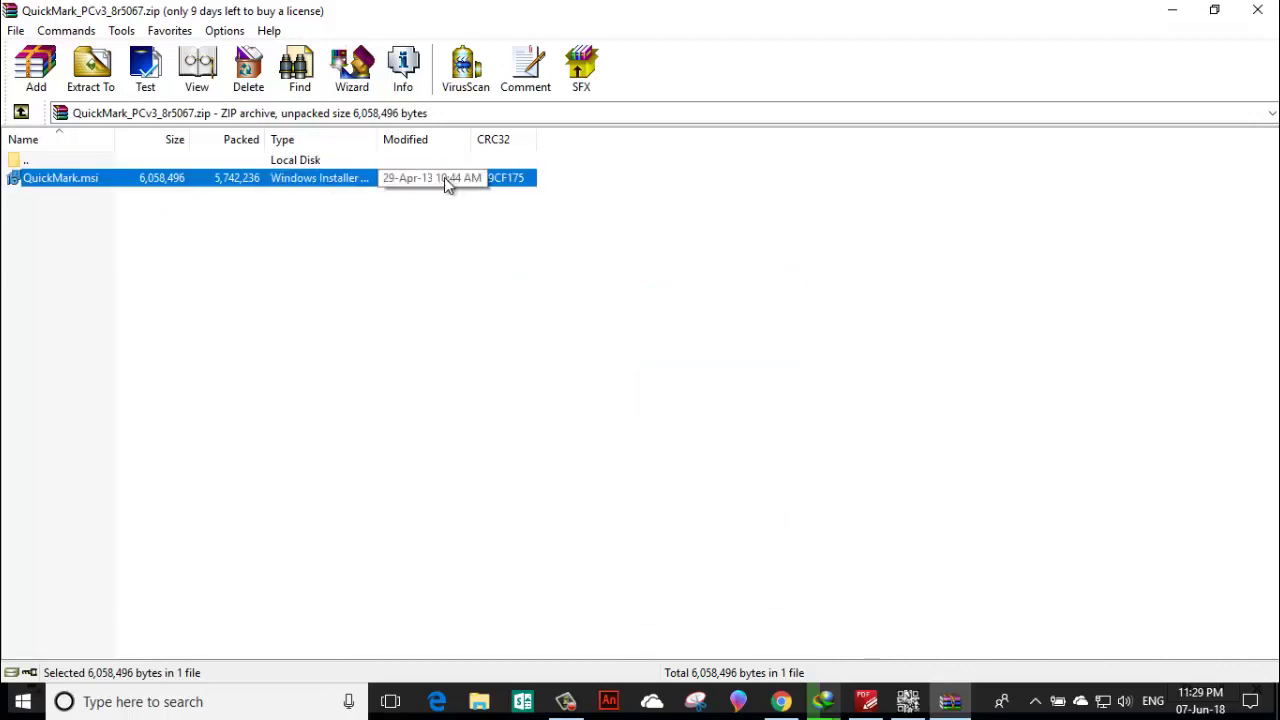
double_click(325, 181)
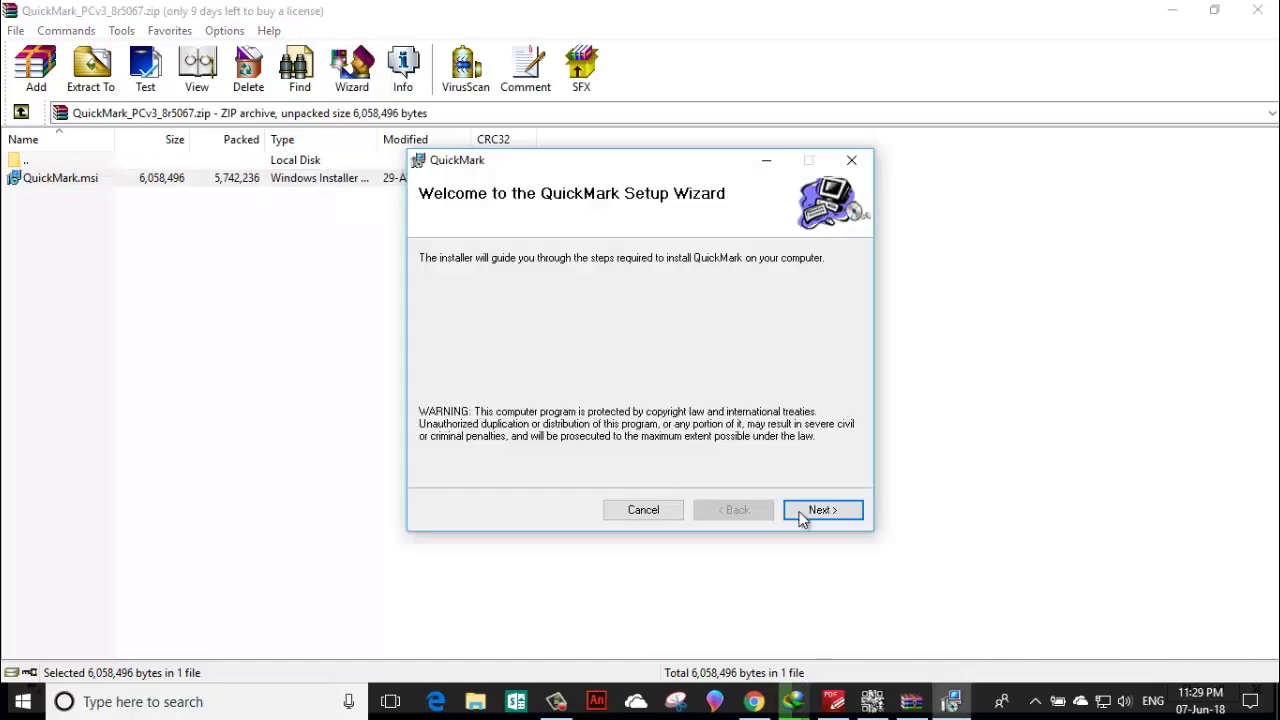
click(822, 513)
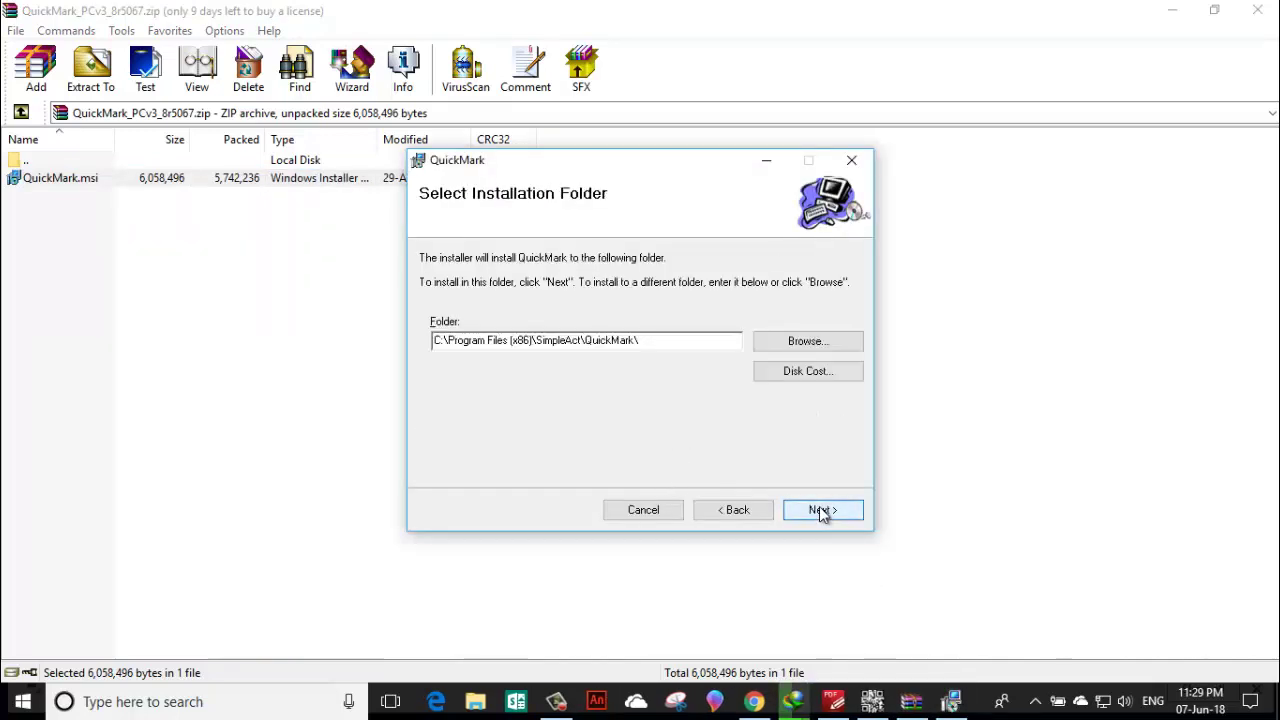
click(822, 513)
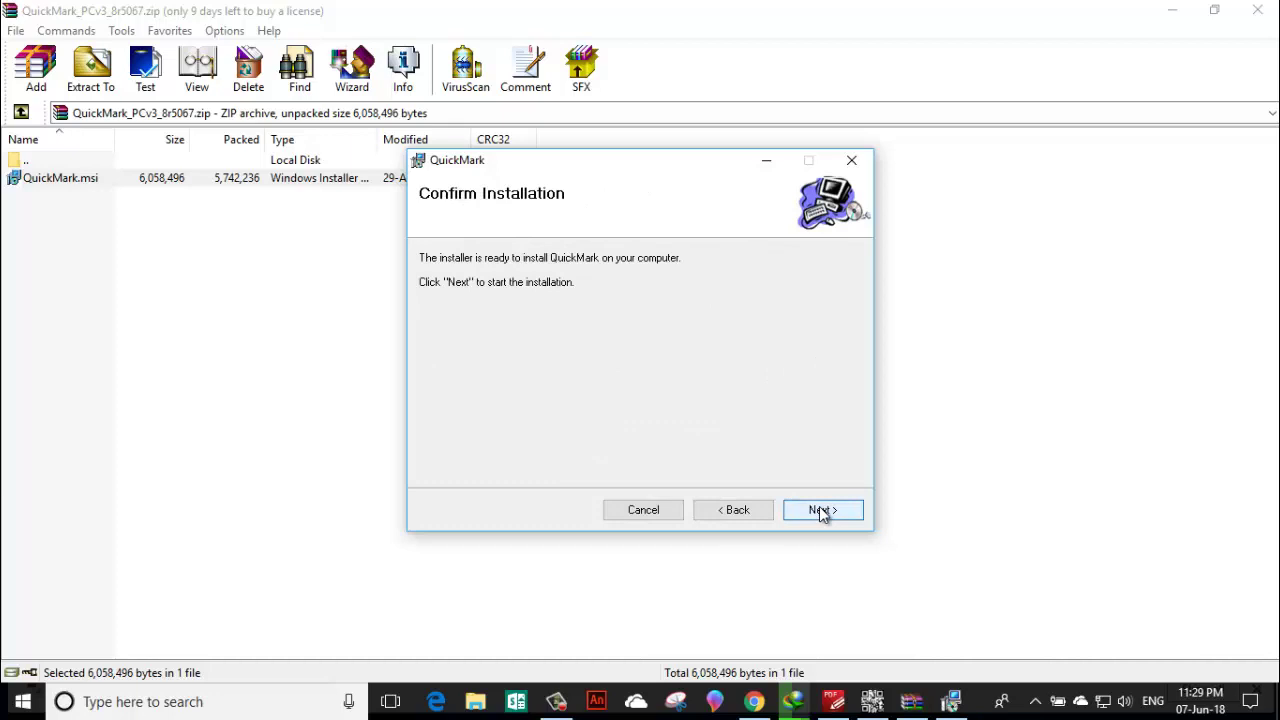
click(820, 513)
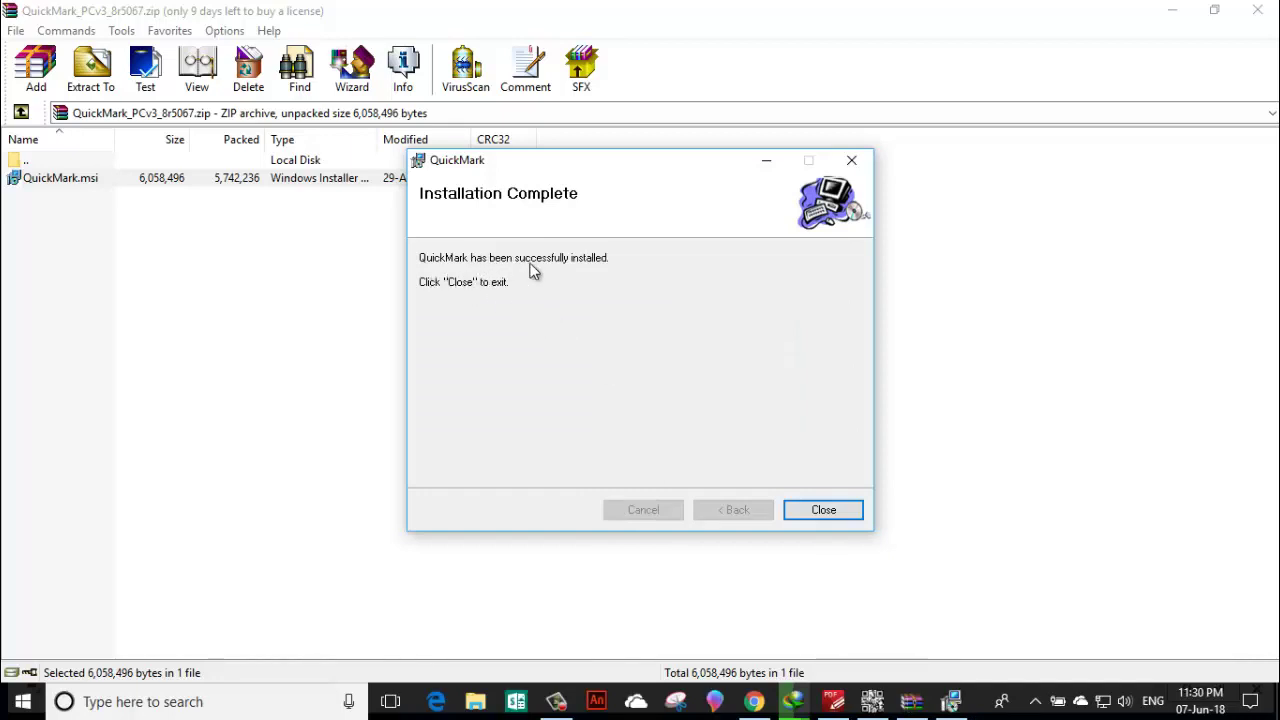
click(809, 512)
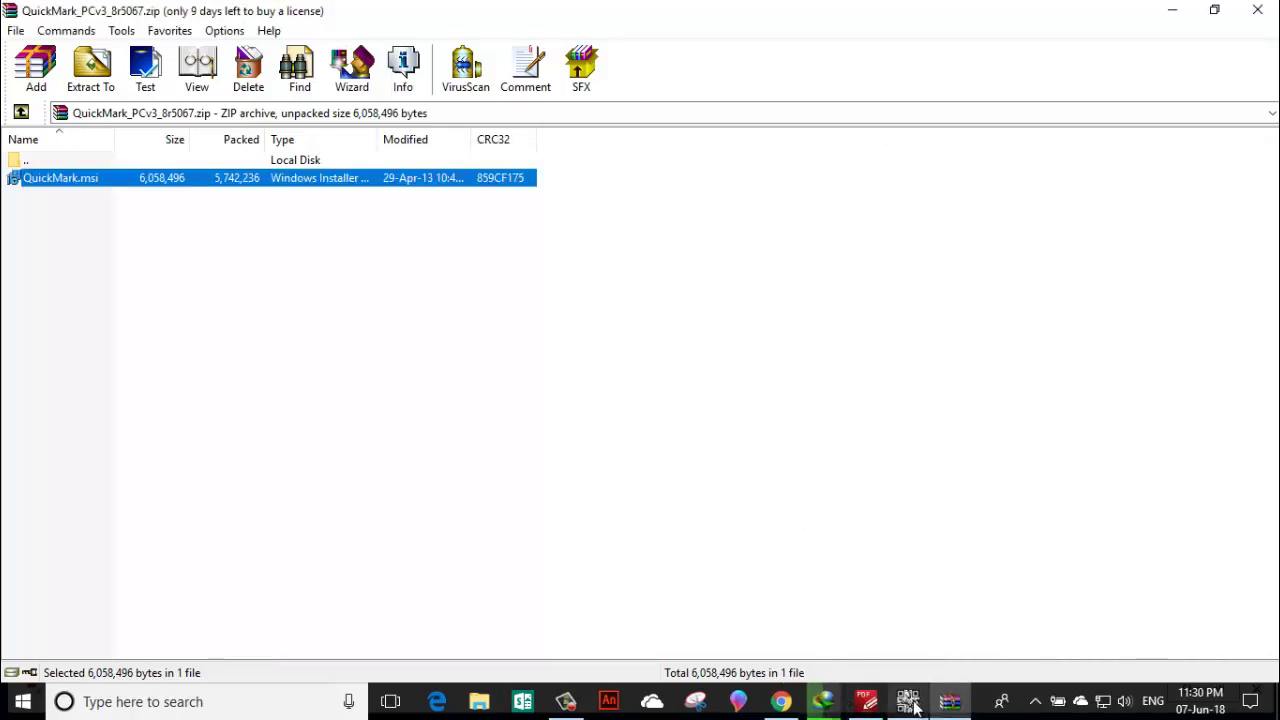
- Clear the desktop by minimizing the archive and browser windows and closing the file properties, download manager and CodeTwo reader
click(953, 706)
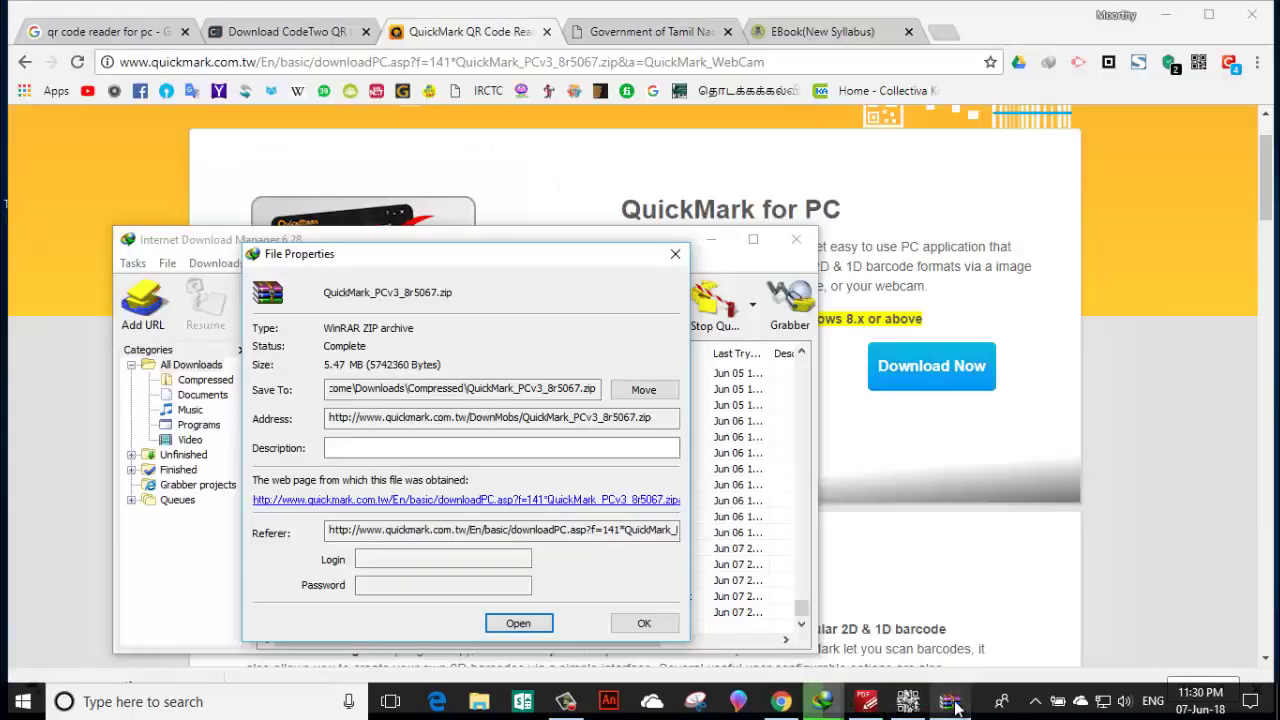
click(675, 254)
click(798, 242)
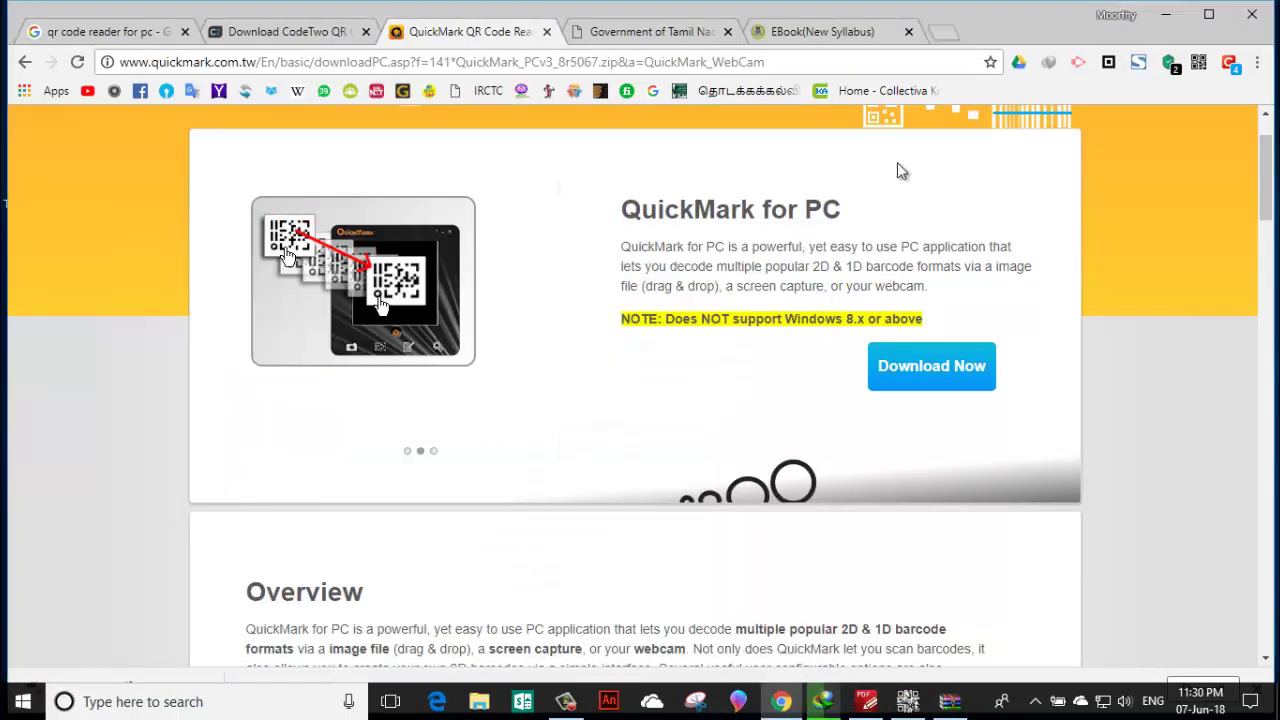
click(1170, 15)
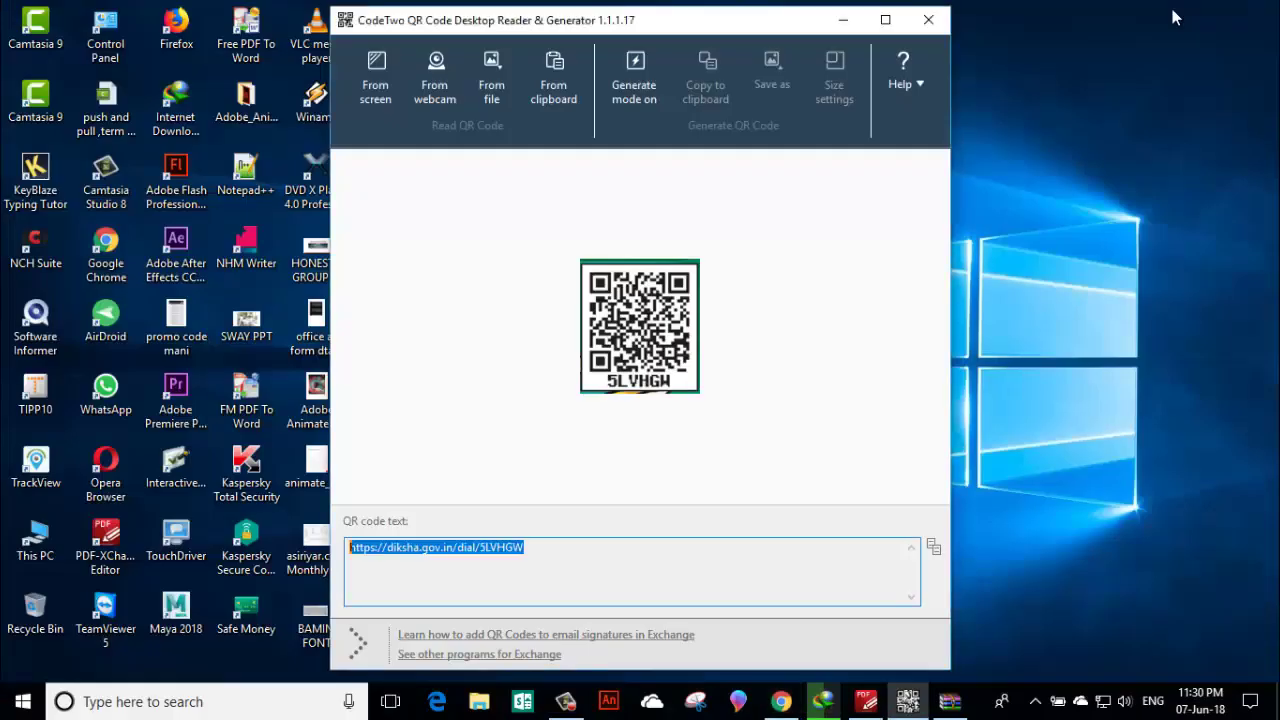
click(917, 22)
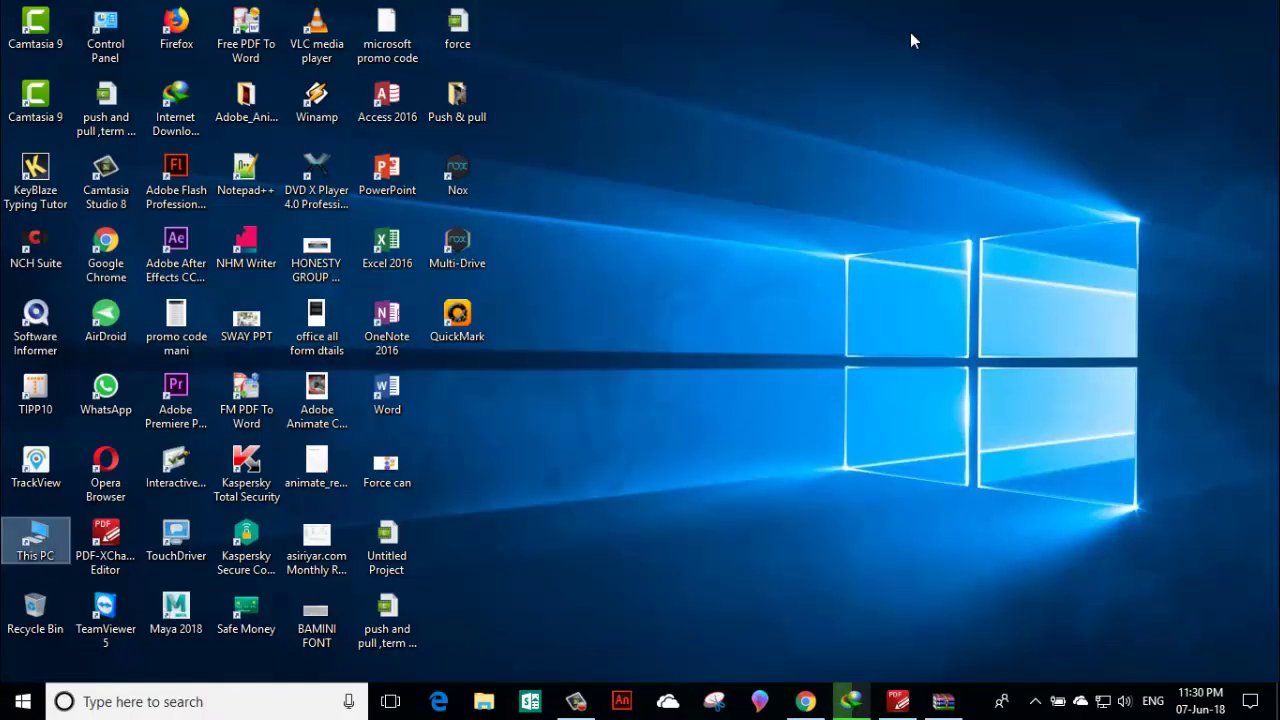
- Try twice to start QuickMark from its desktop shortcut
double_click(480, 334)
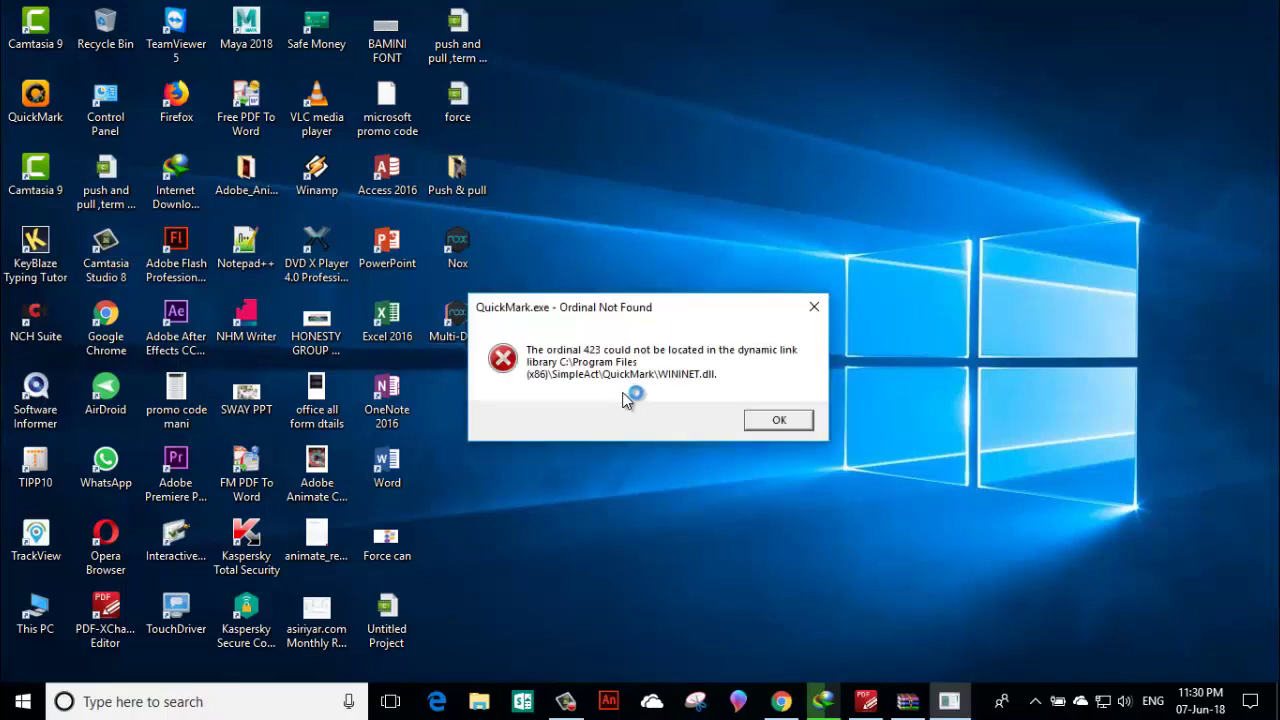
click(814, 309)
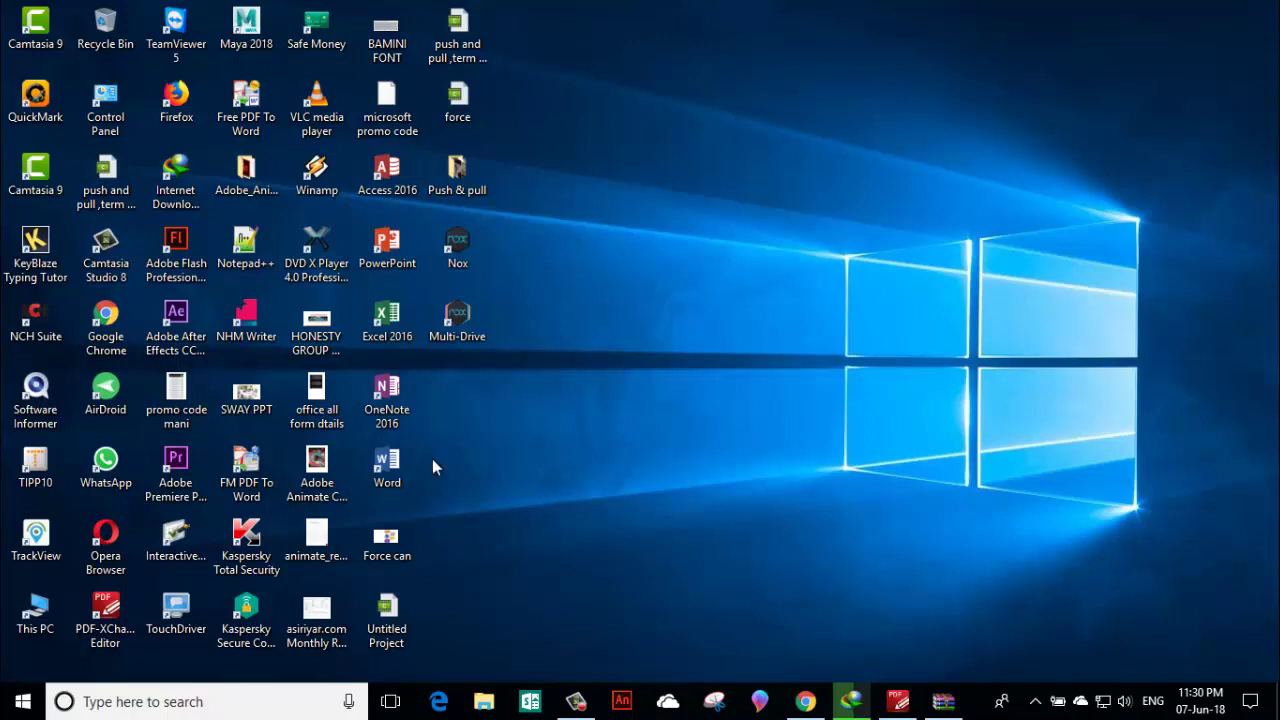
double_click(40, 117)
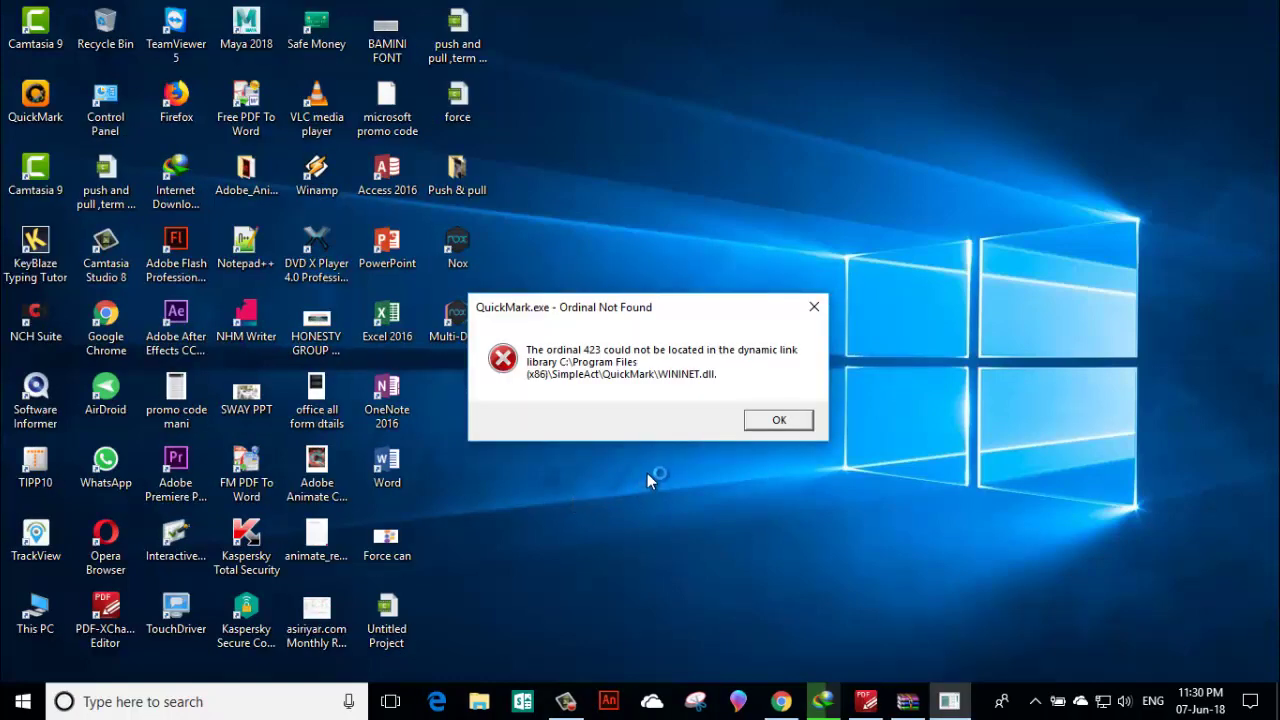
click(776, 421)
- Switch to Chrome, open the Chrome Web Store from the Apps page and search it for "QR CODE"
click(805, 700)
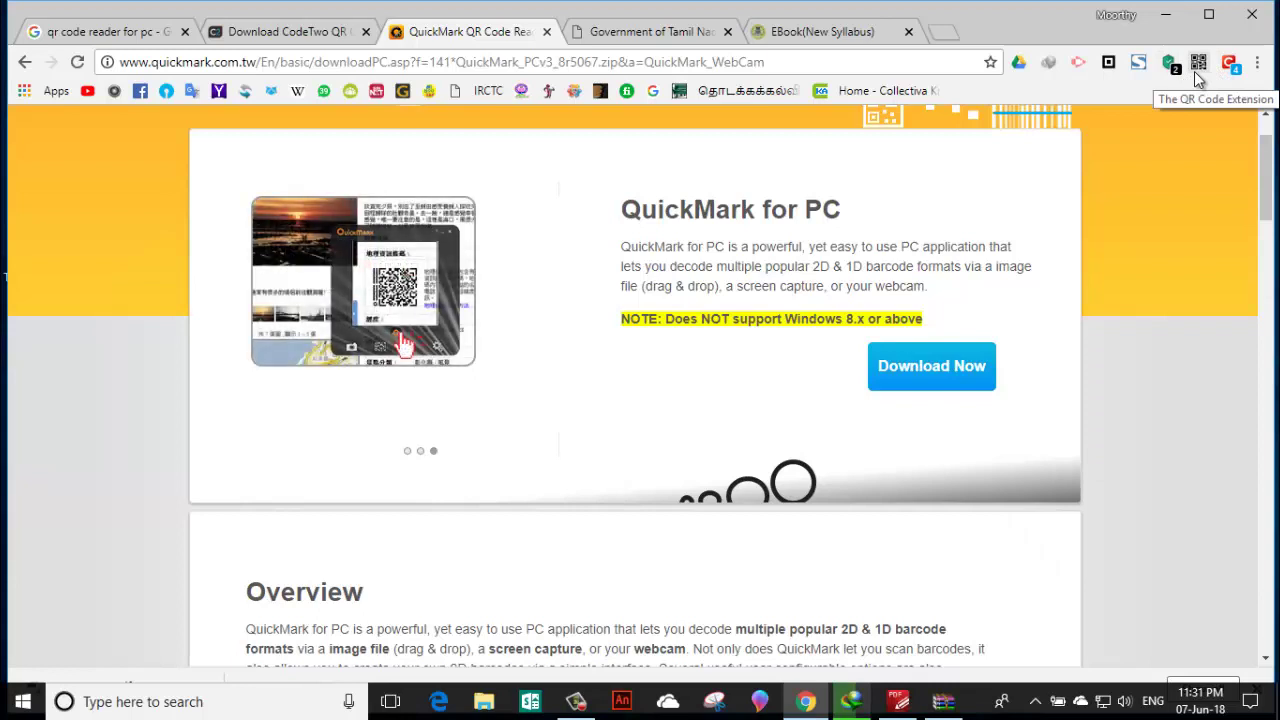
click(56, 93)
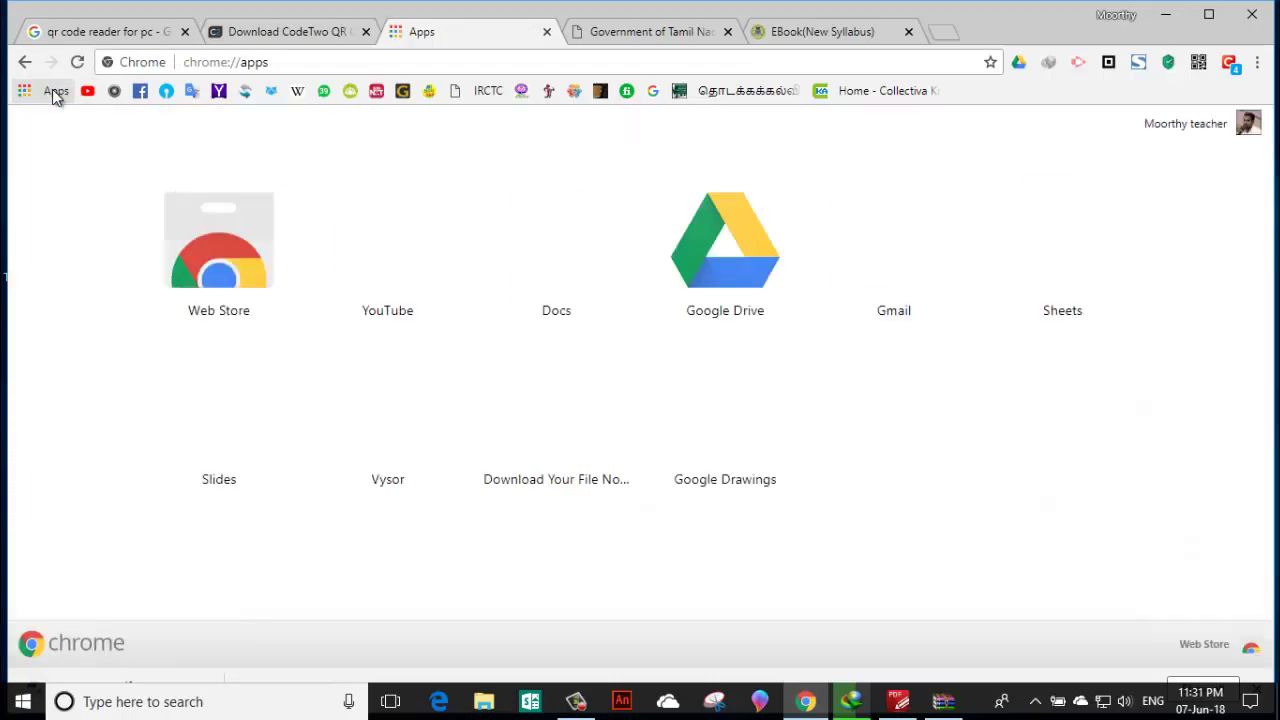
click(224, 280)
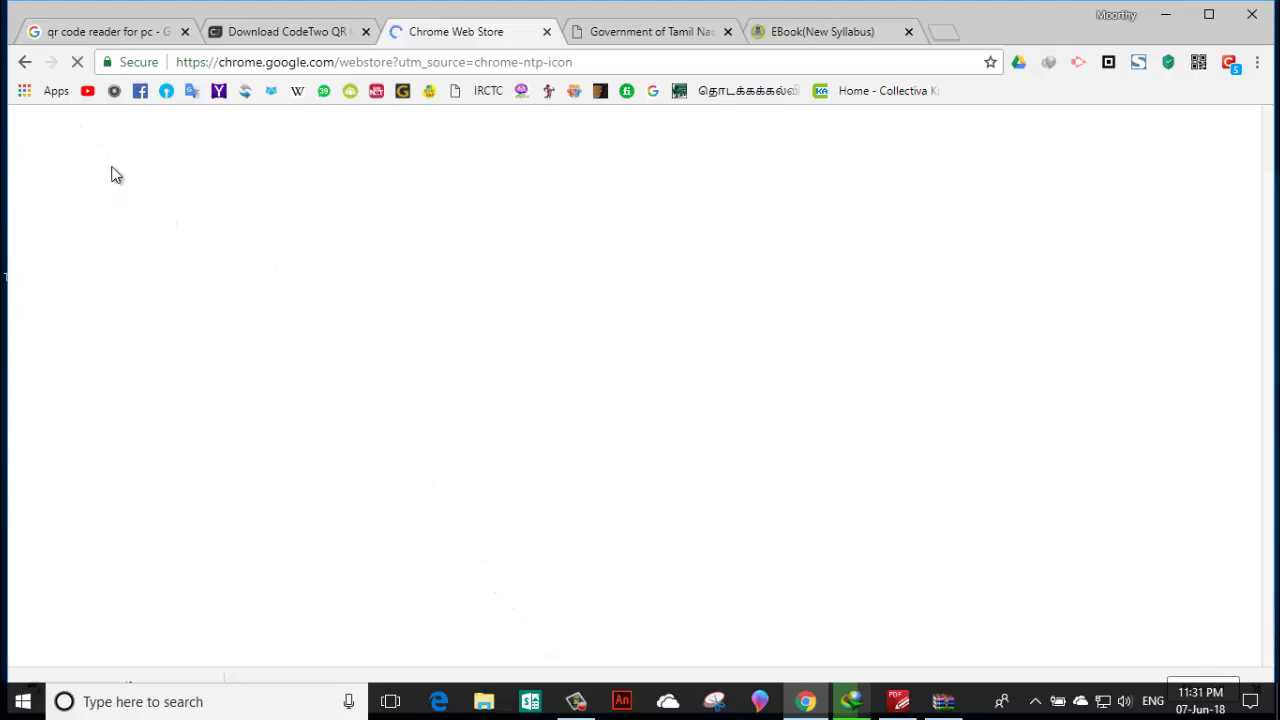
mouse_move(587, 700)
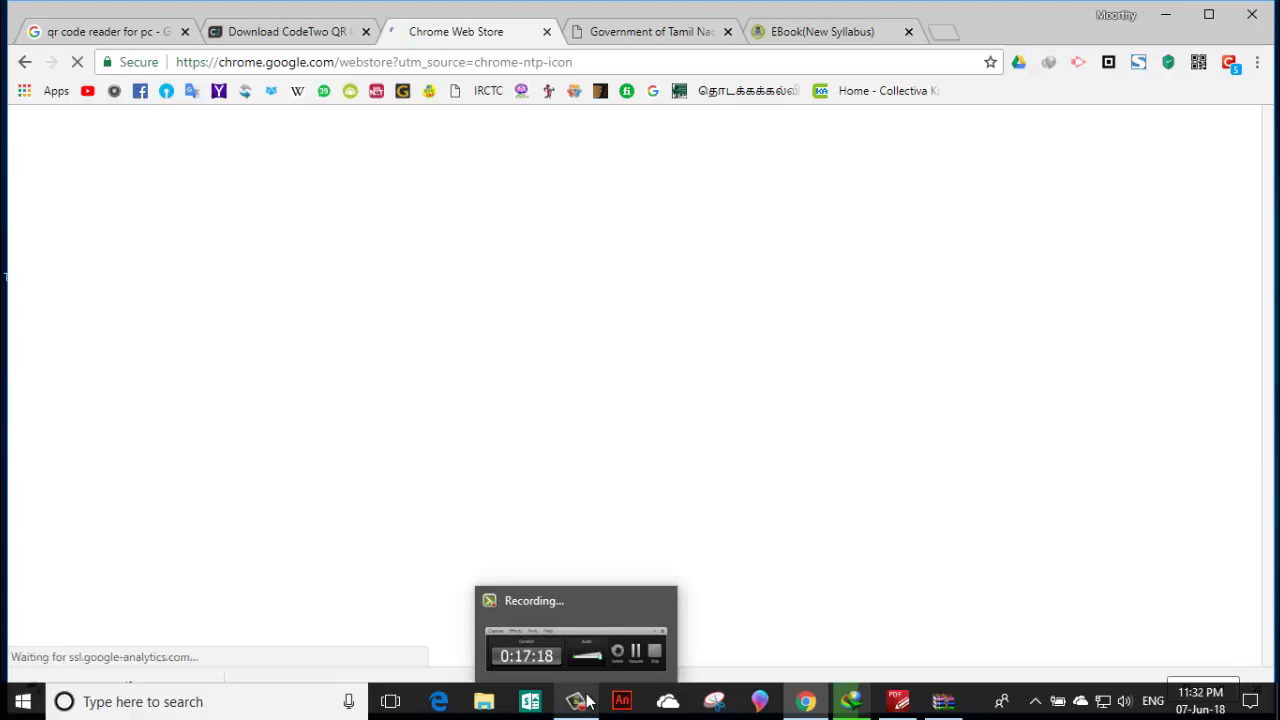
click(599, 650)
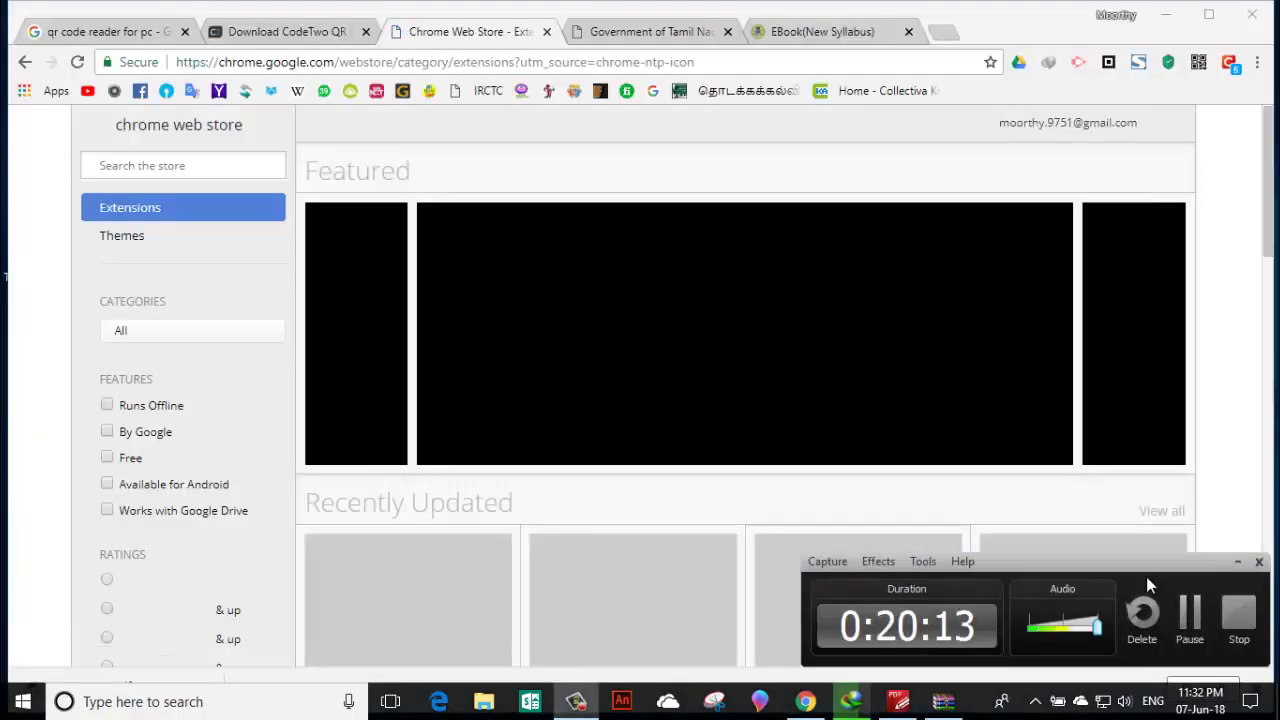
click(1237, 561)
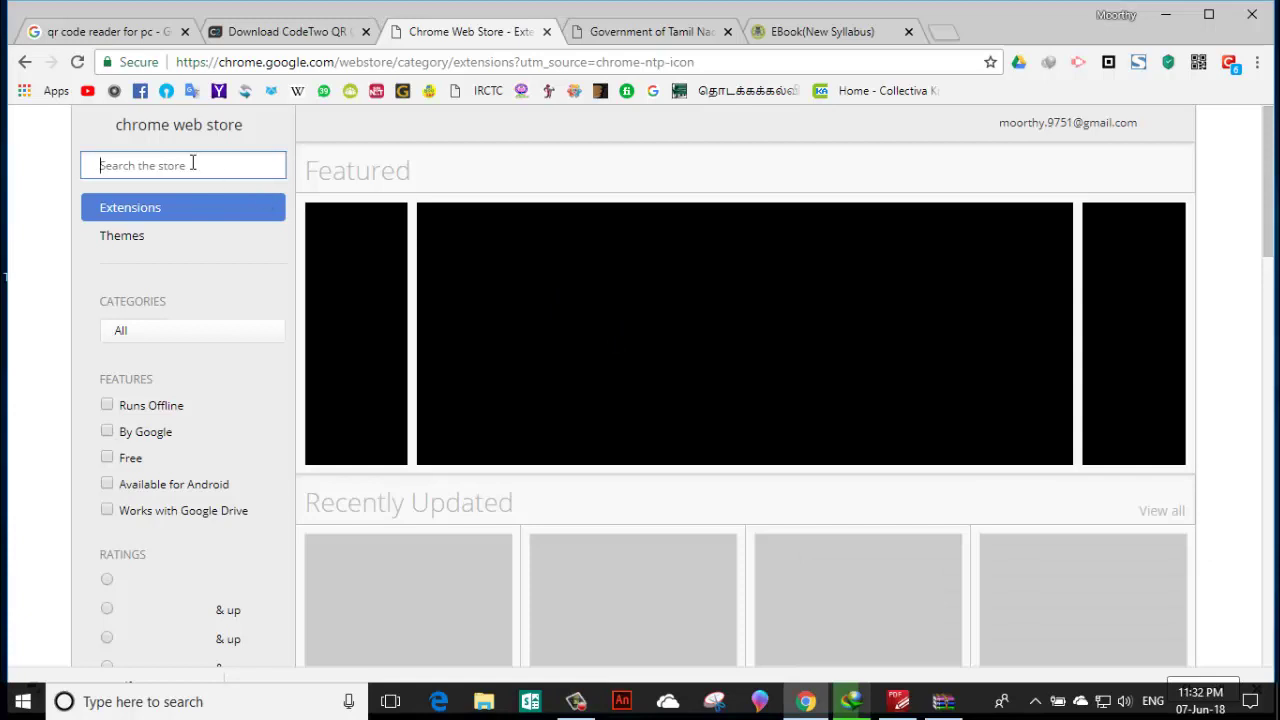
text(QR CODE)
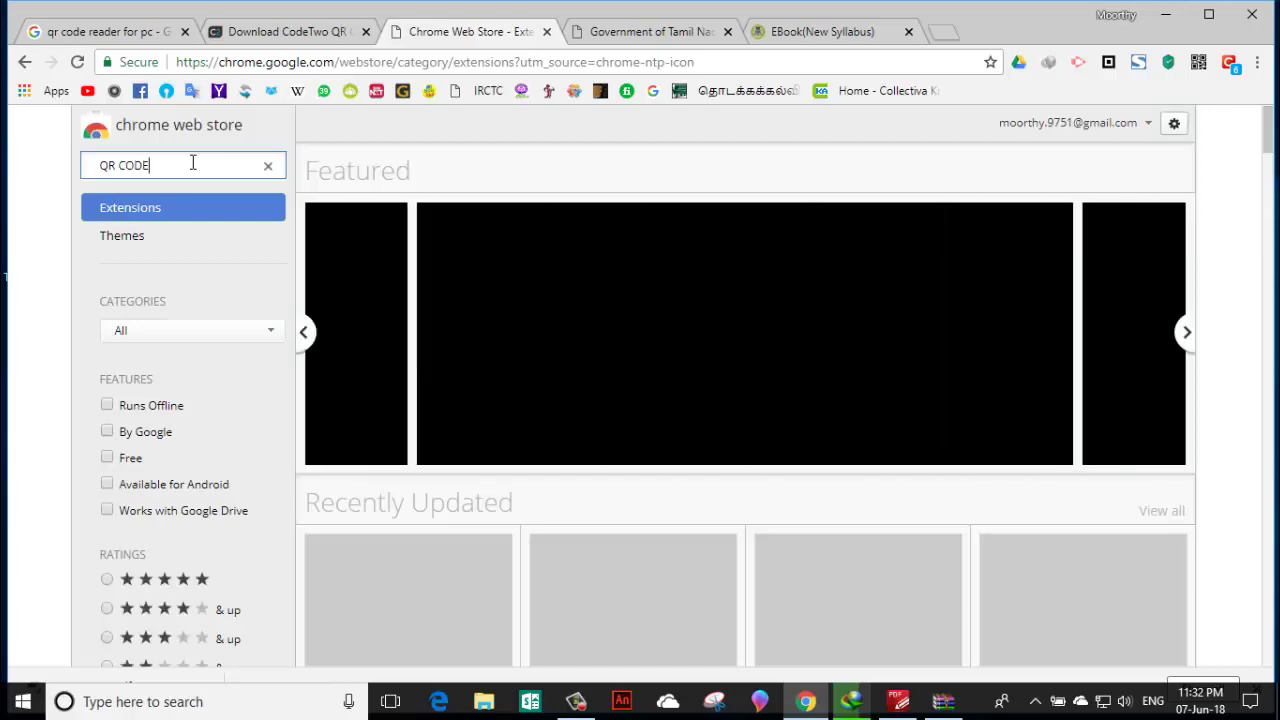
key(Return)
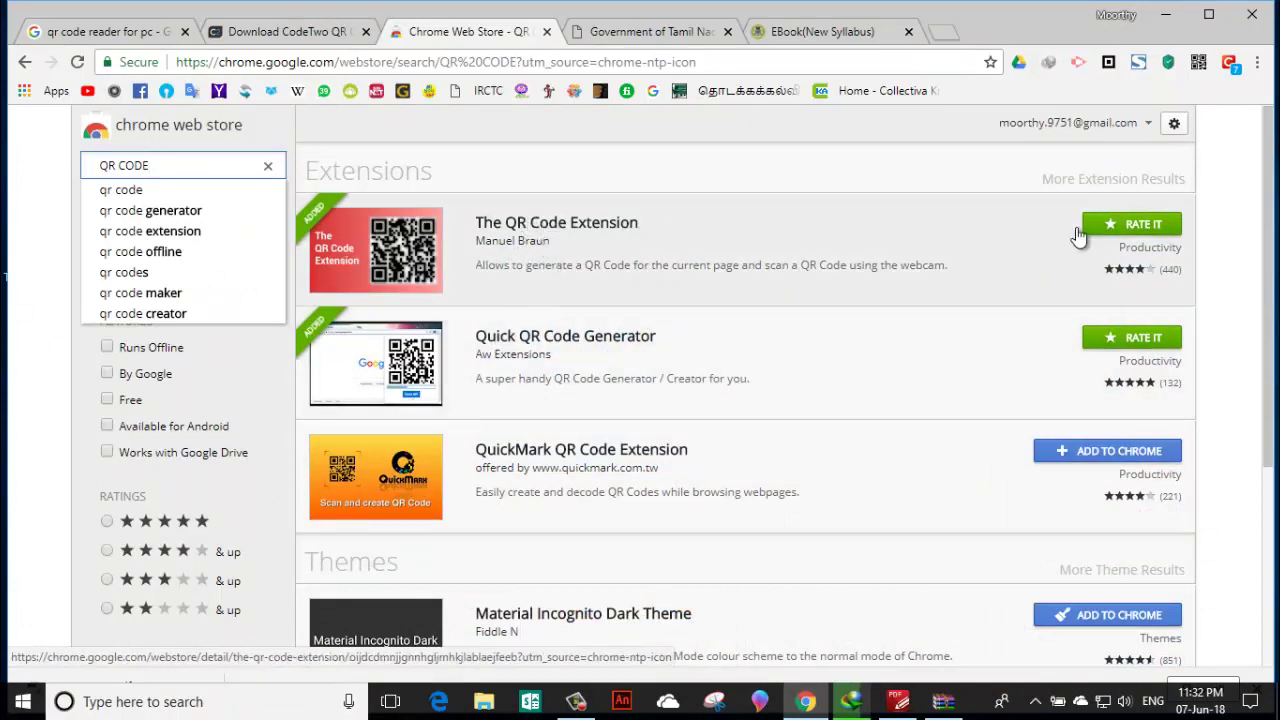
- Review the store details of The QR Code Extension, return to the search results and open the extension's popup
click(617, 234)
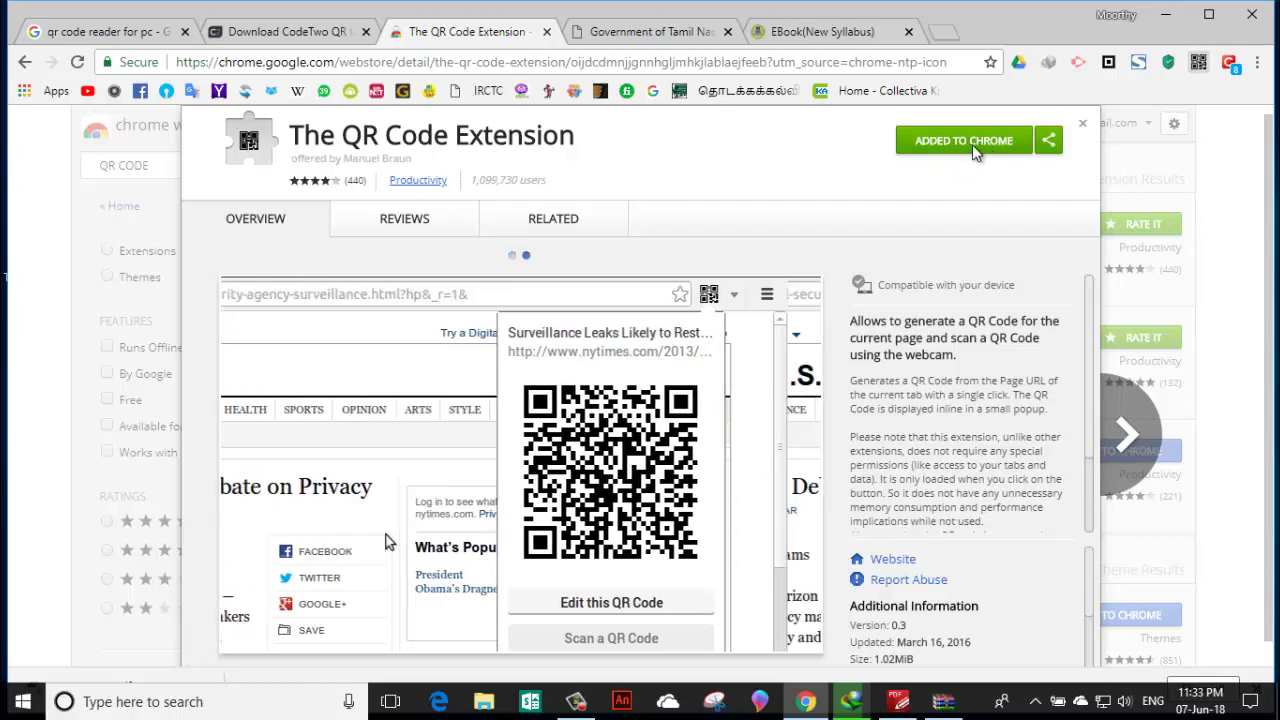
key(ctrl+shift+q)
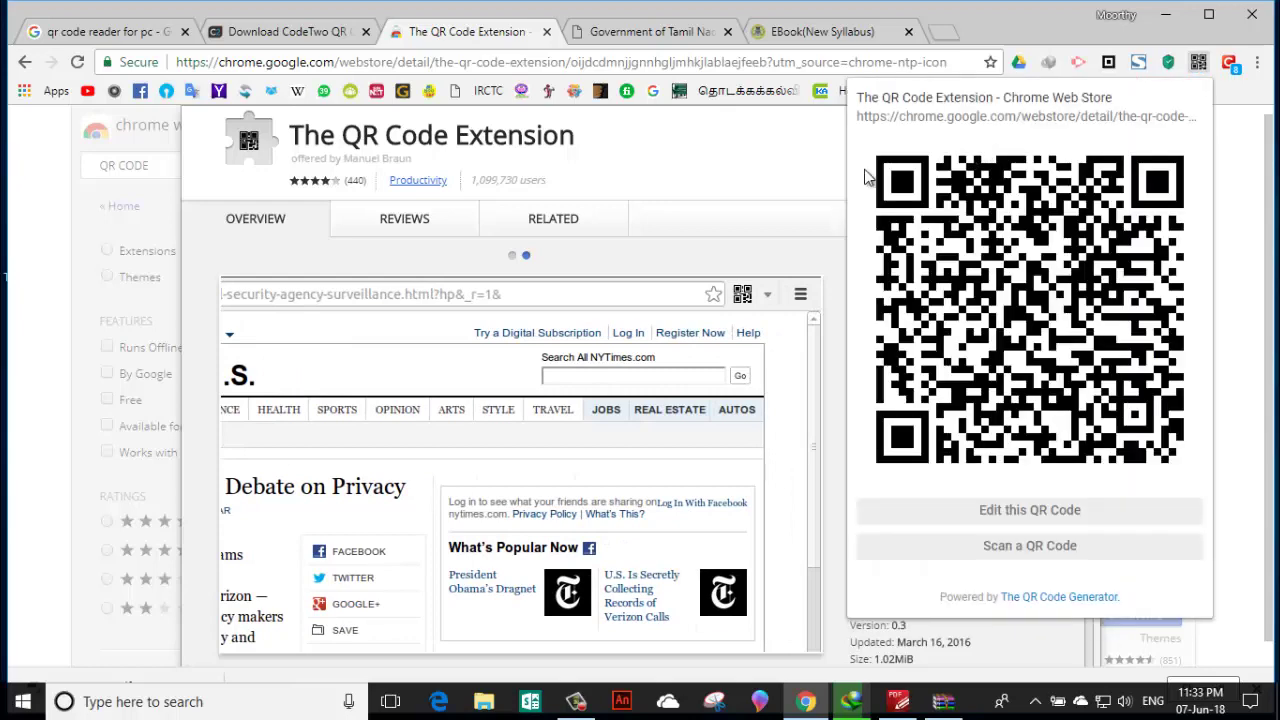
click(1235, 105)
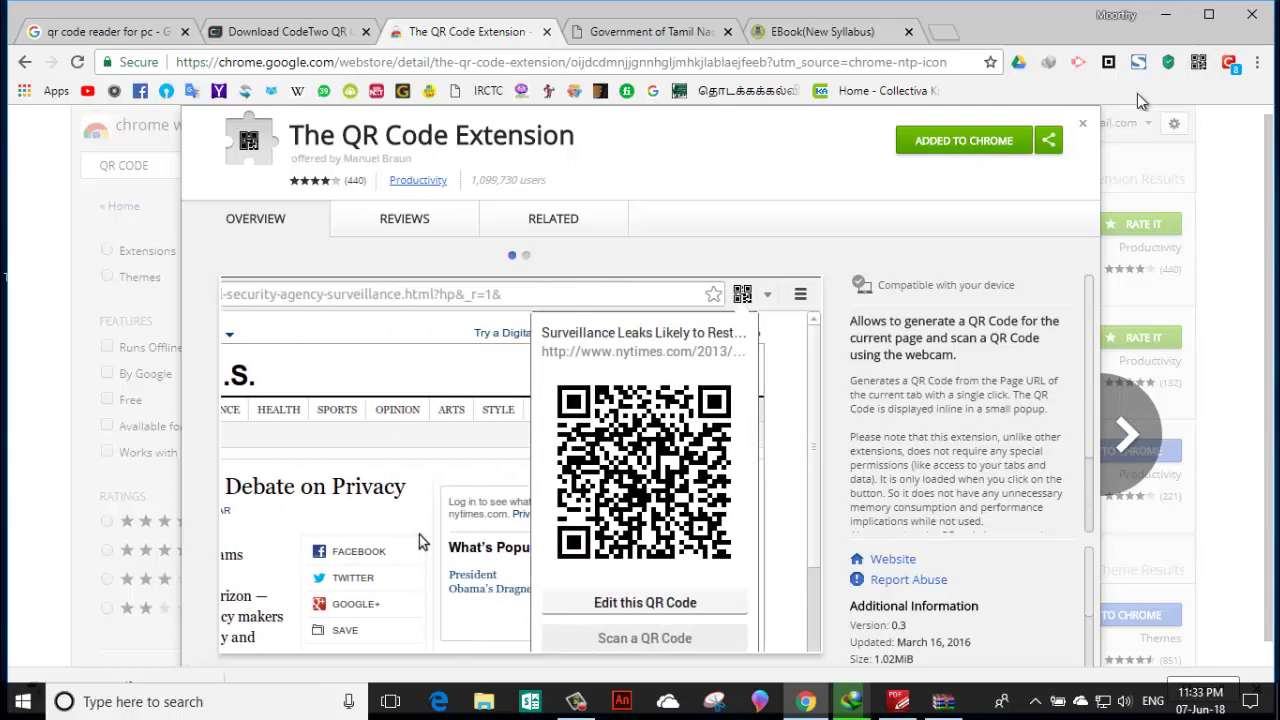
click(1083, 123)
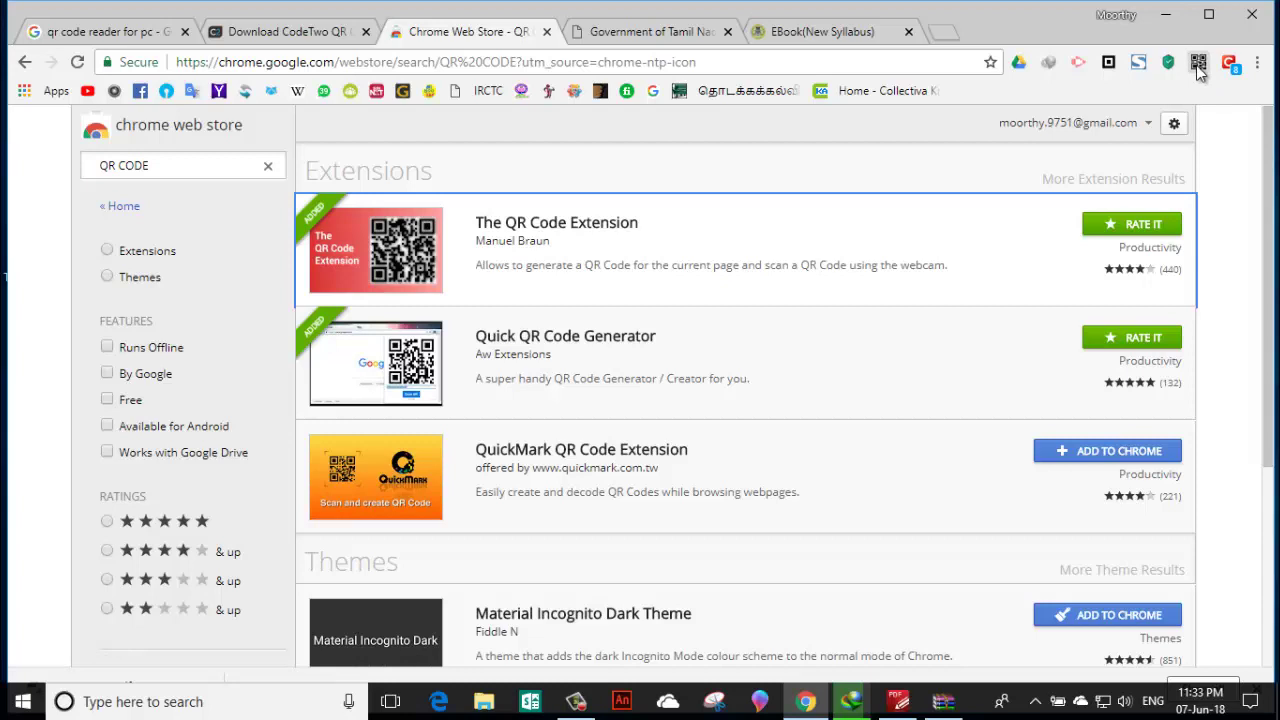
click(1198, 64)
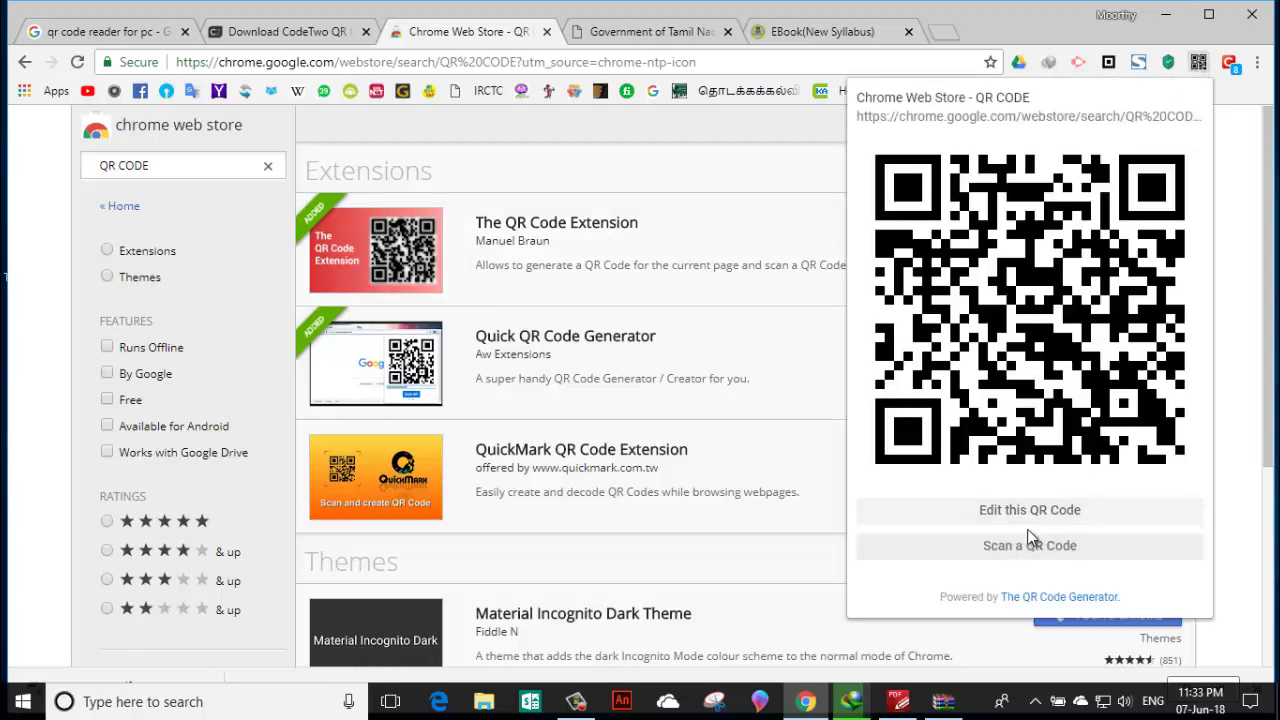